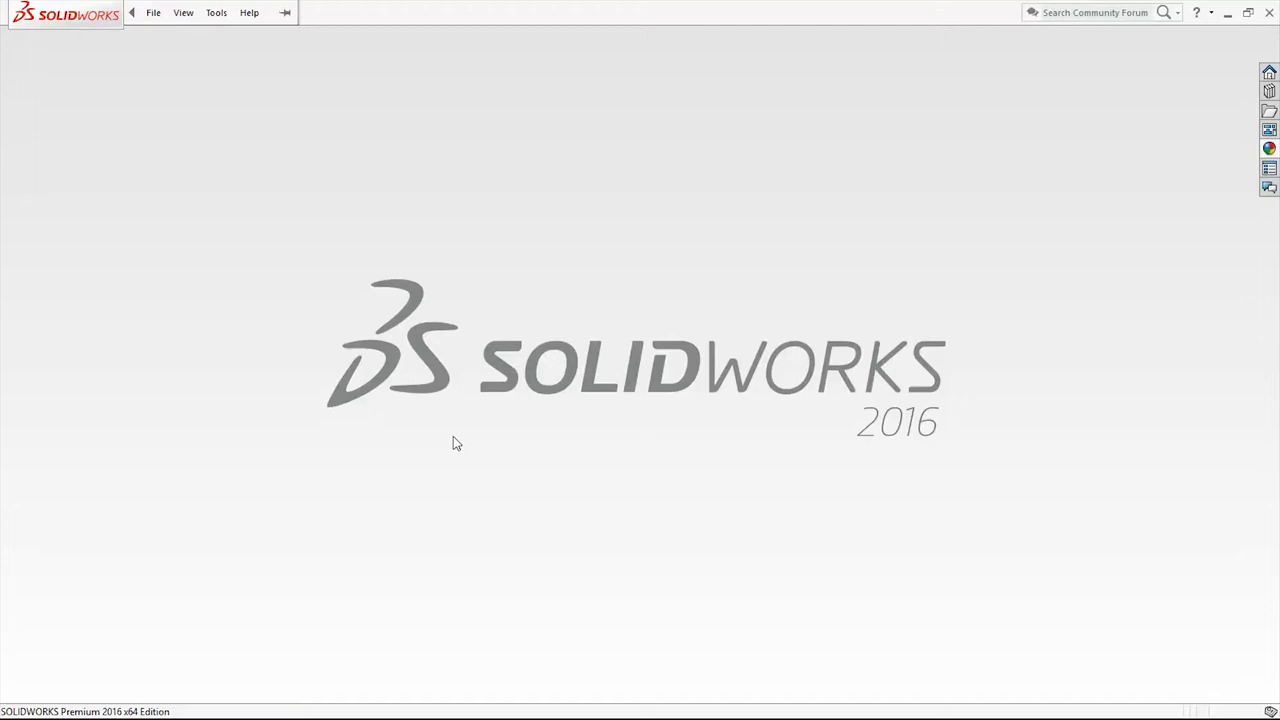
# Create a new part document and start a sketch on the Front Plane
pyautogui.click(249, 12)
pyautogui.click(174, 13)
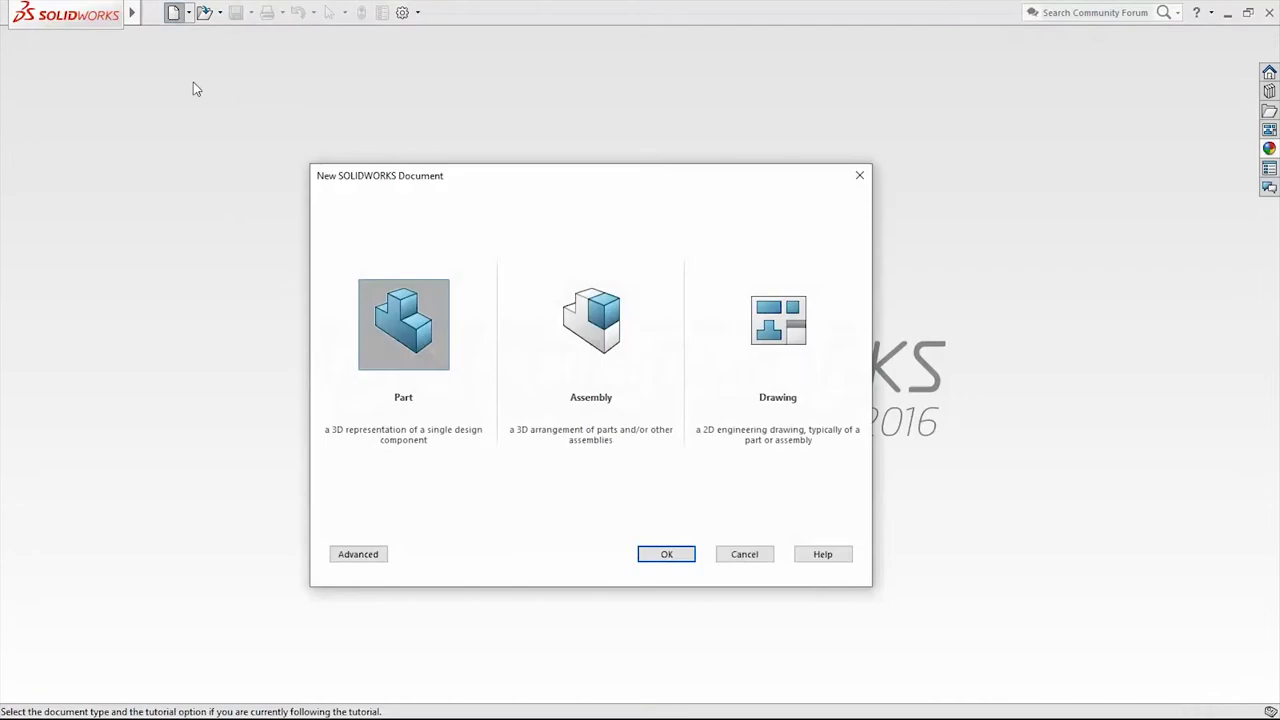
pyautogui.doubleClick(397, 352)
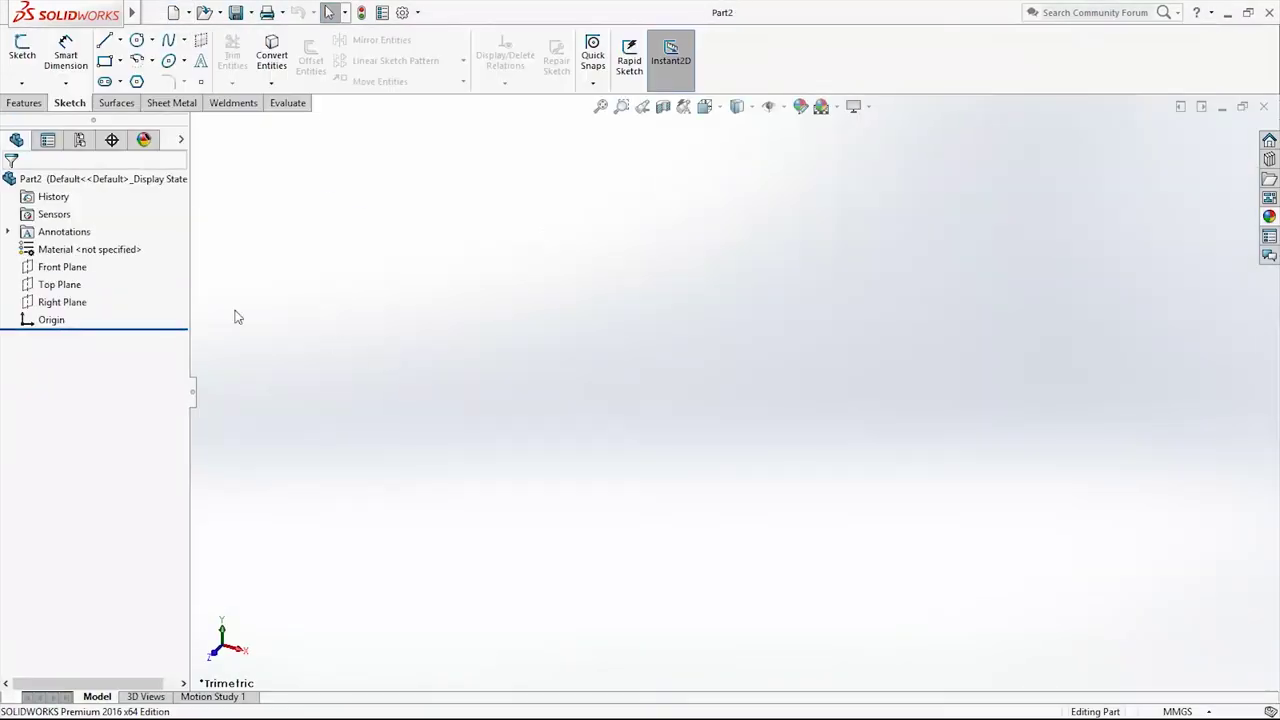
pyautogui.rightClick(80, 268)
pyautogui.click(89, 248)
# Sketch a horizontal line about 32 mm long from the origin, continued by two opposite-curving tangent arcs, the first about 7 mm in radius
pyautogui.click(104, 42)
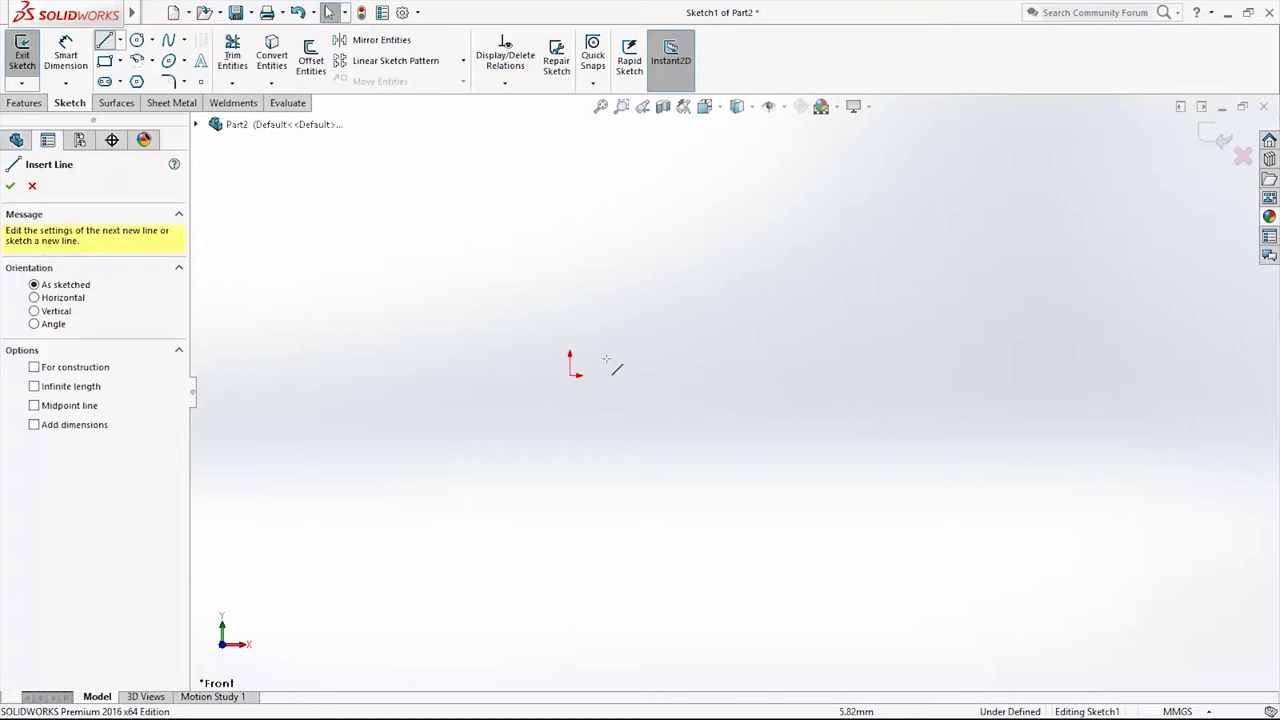
pyautogui.click(570, 375)
pyautogui.click(766, 375)
pyautogui.press('a')
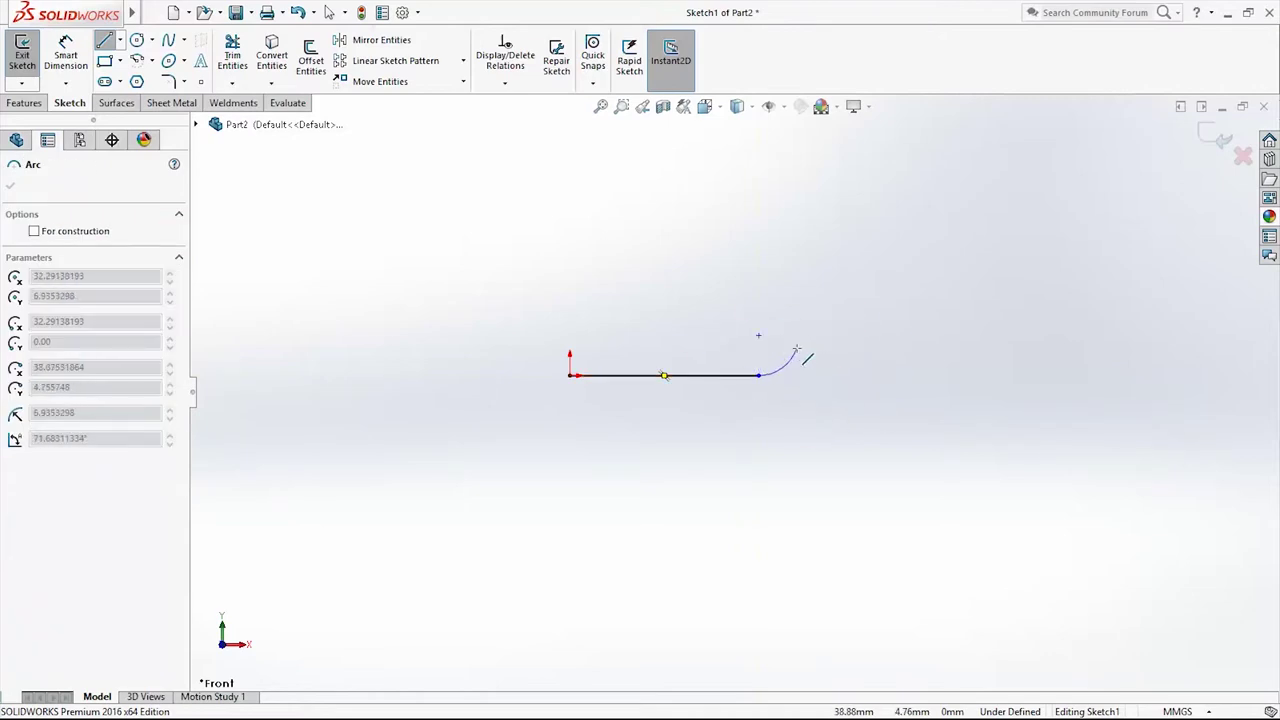
pyautogui.click(796, 348)
pyautogui.press('a')
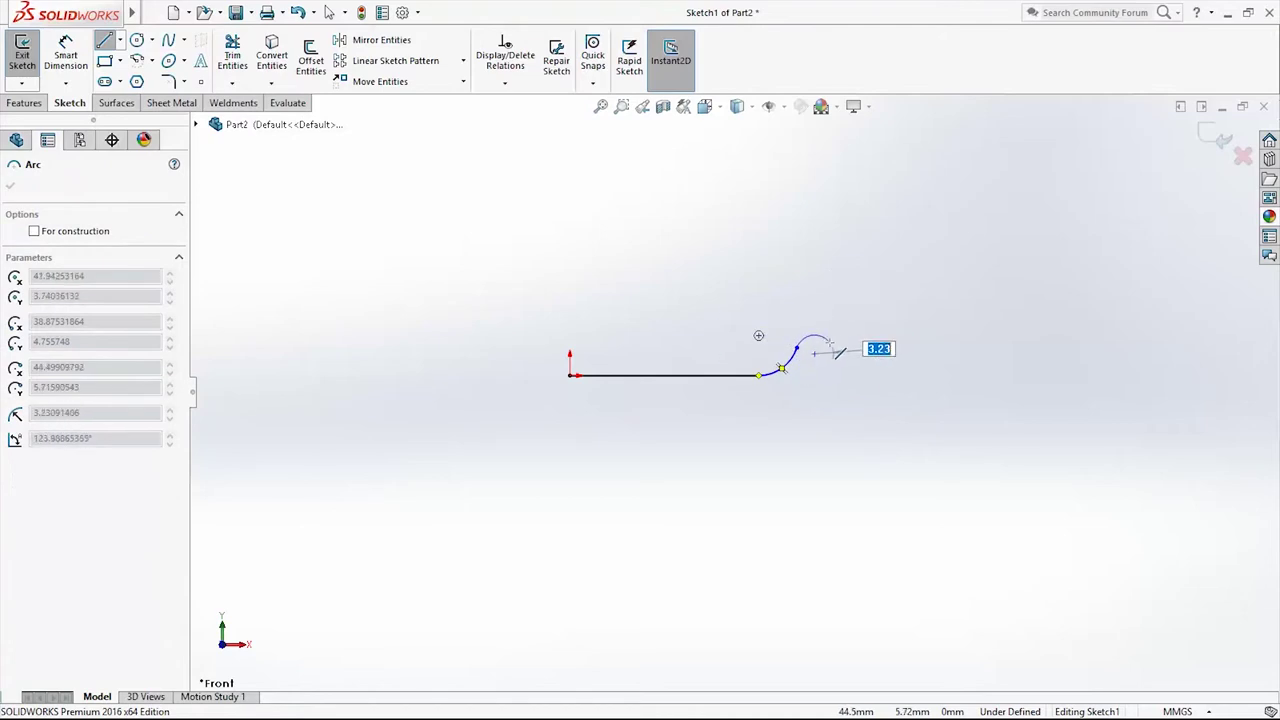
pyautogui.click(836, 342)
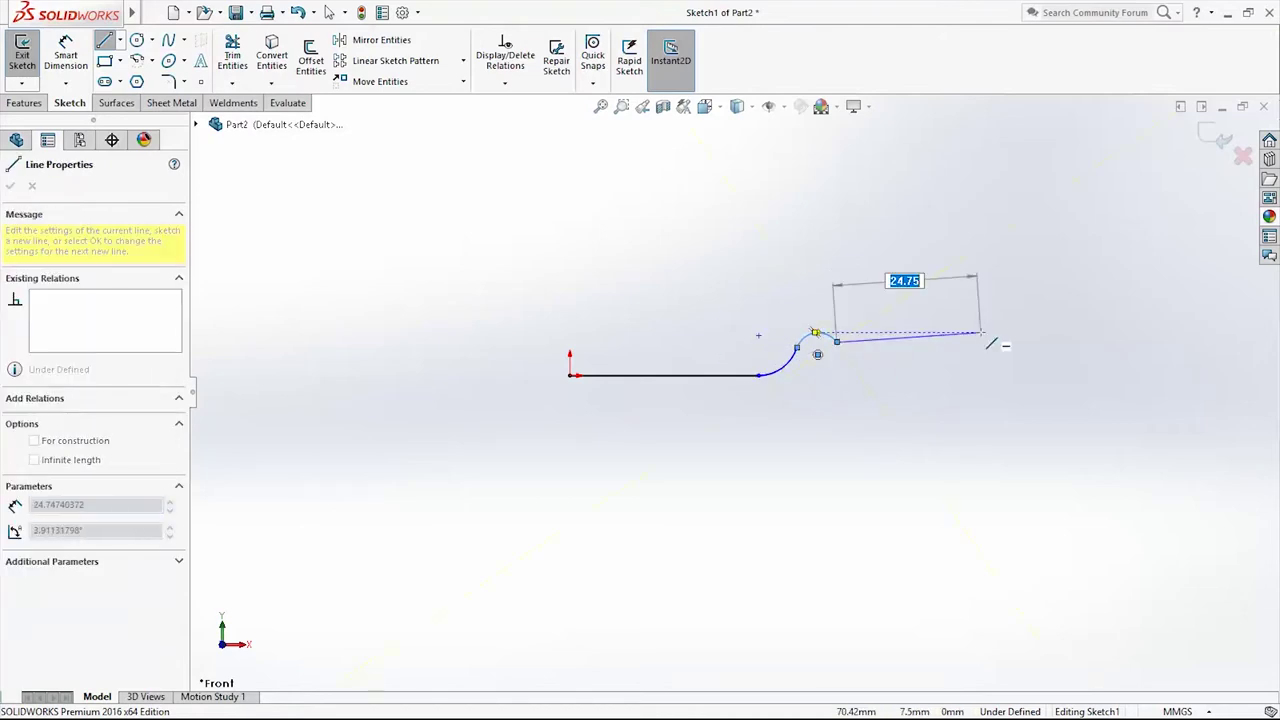
pyautogui.press('Escape')
# Dimension the horizontal line's length as 40 mm
pyautogui.click(65, 55)
pyautogui.click(772, 367)
pyautogui.press('Escape')
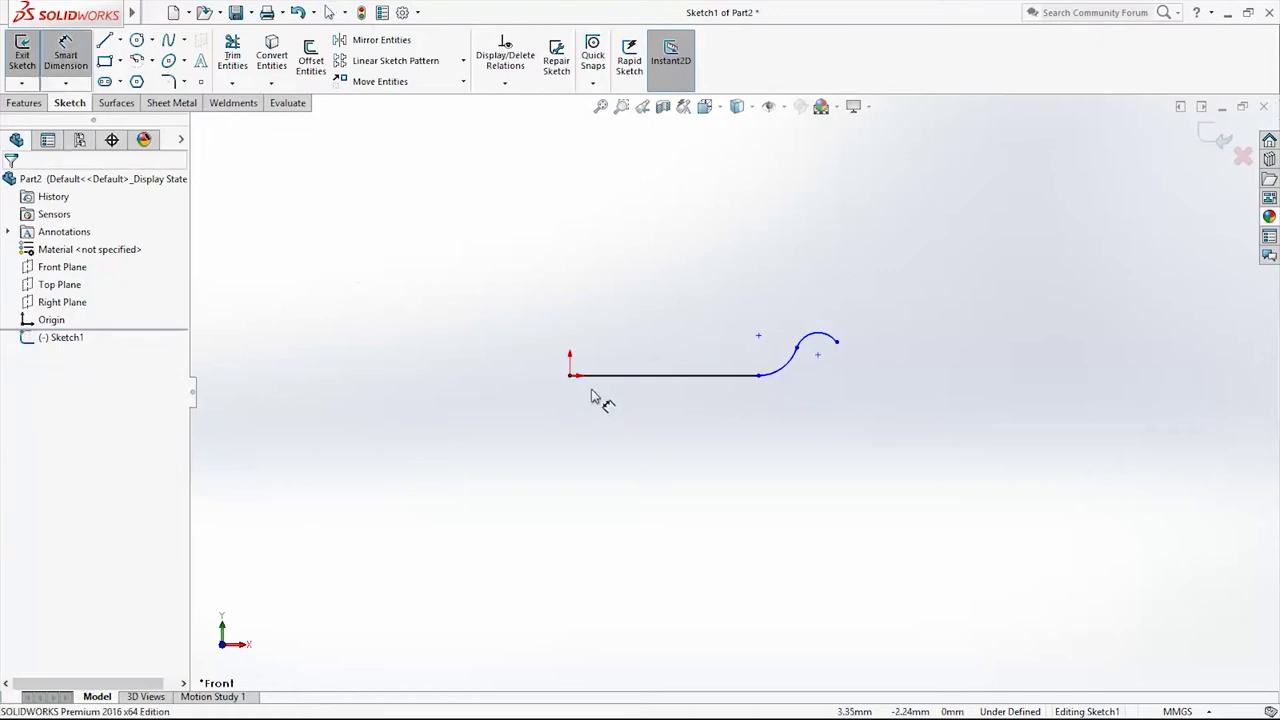
pyautogui.click(662, 377)
pyautogui.click(625, 432)
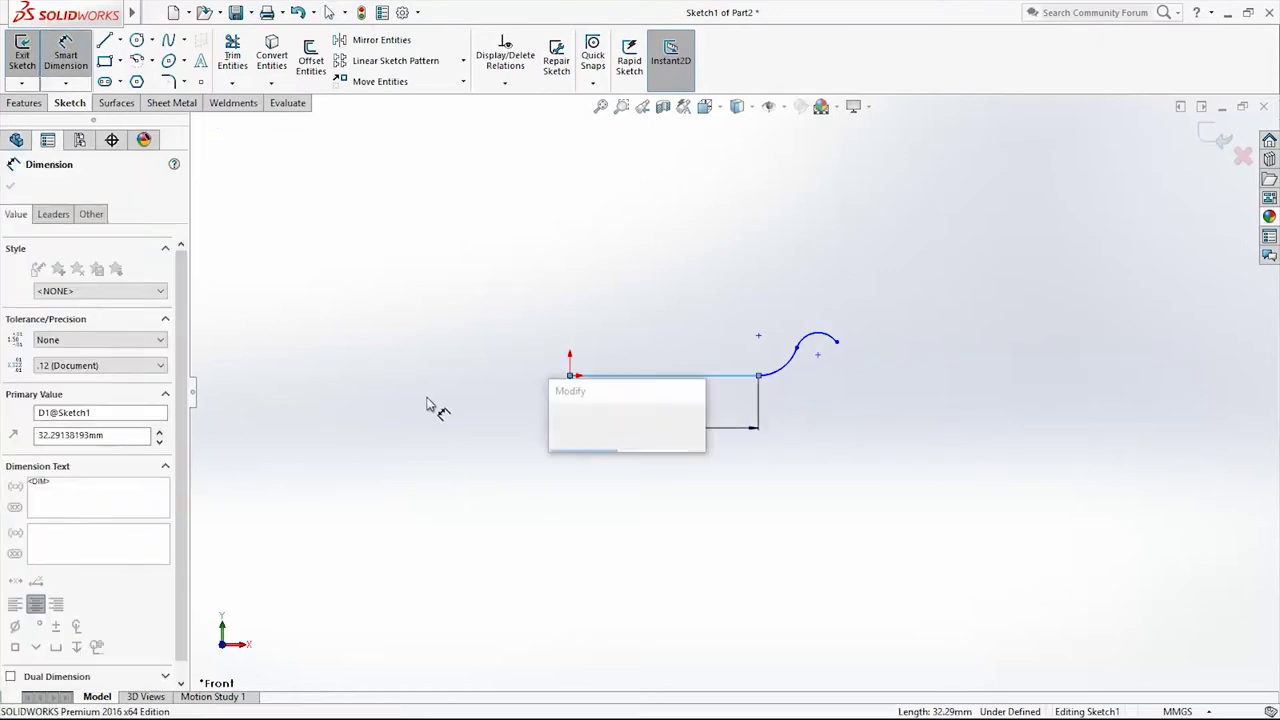
pyautogui.write('40')
pyautogui.press('Return')
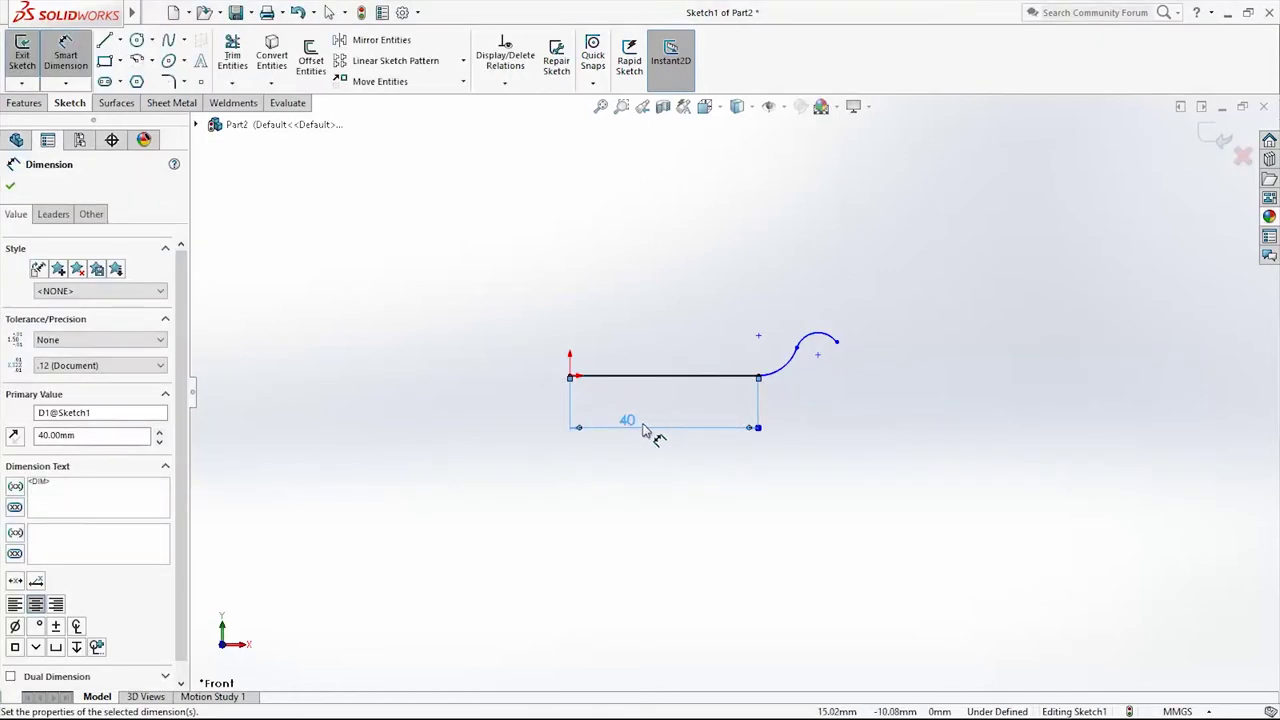
# Dimension the radius of the arc next to the line as 30 mm and that of the end arc as 10 mm
pyautogui.click(792, 370)
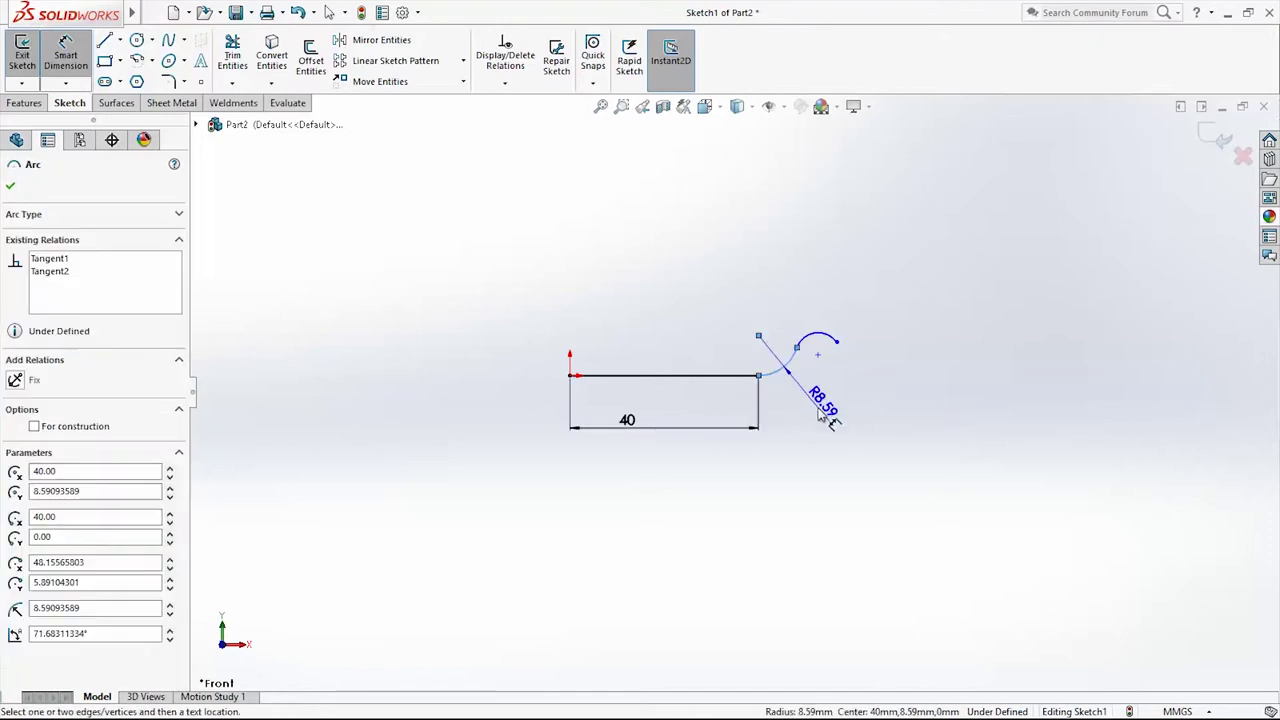
pyautogui.click(786, 437)
pyautogui.write('30')
pyautogui.press('Return')
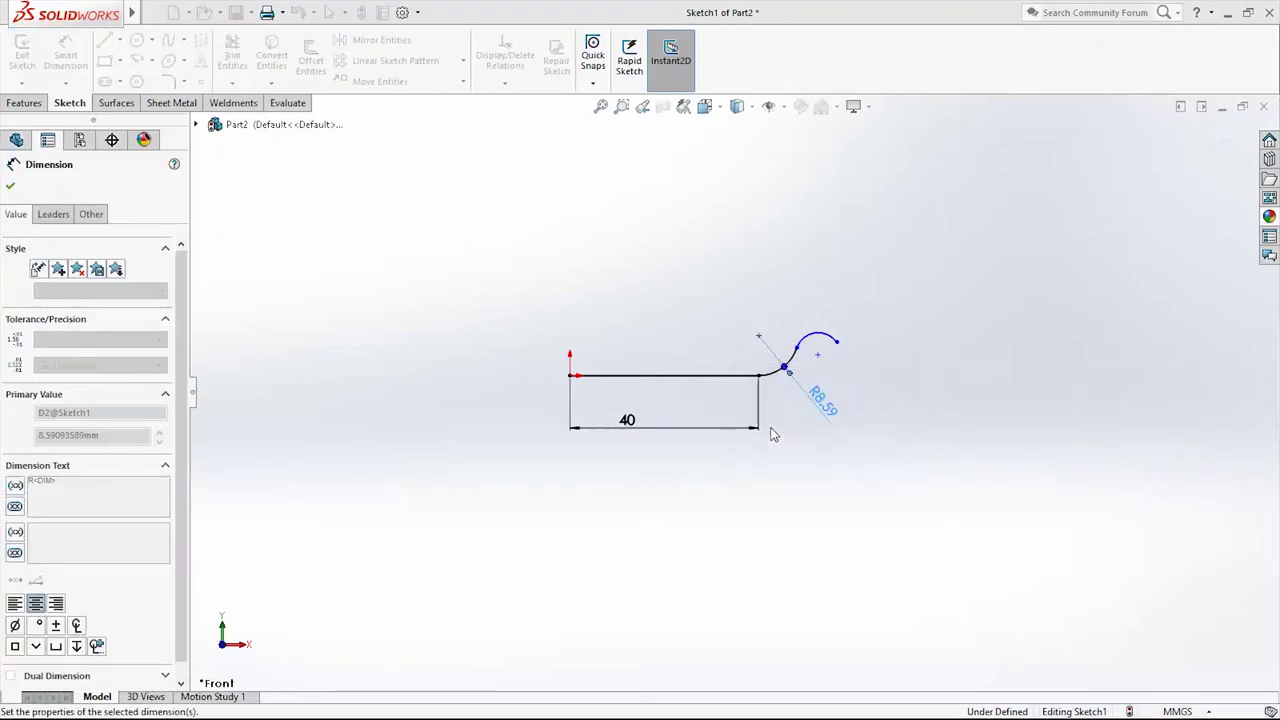
pyautogui.click(929, 272)
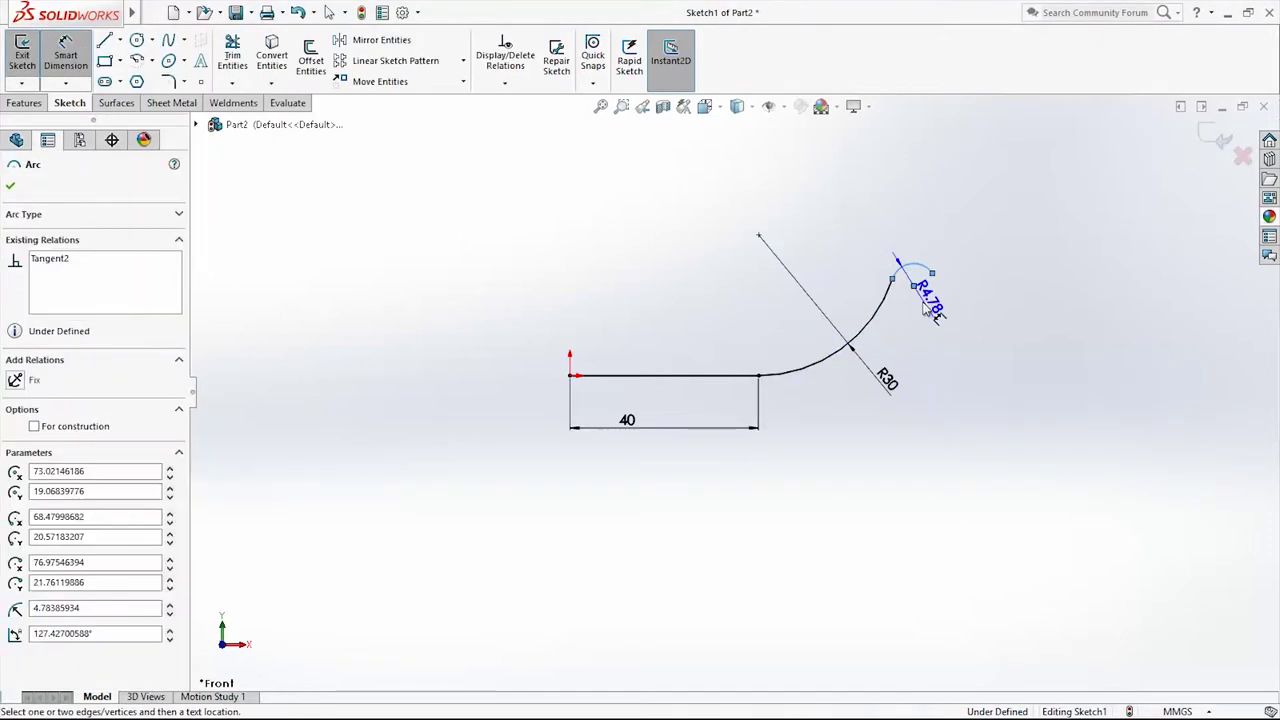
pyautogui.click(912, 322)
pyautogui.write('10')
pyautogui.press('Return')
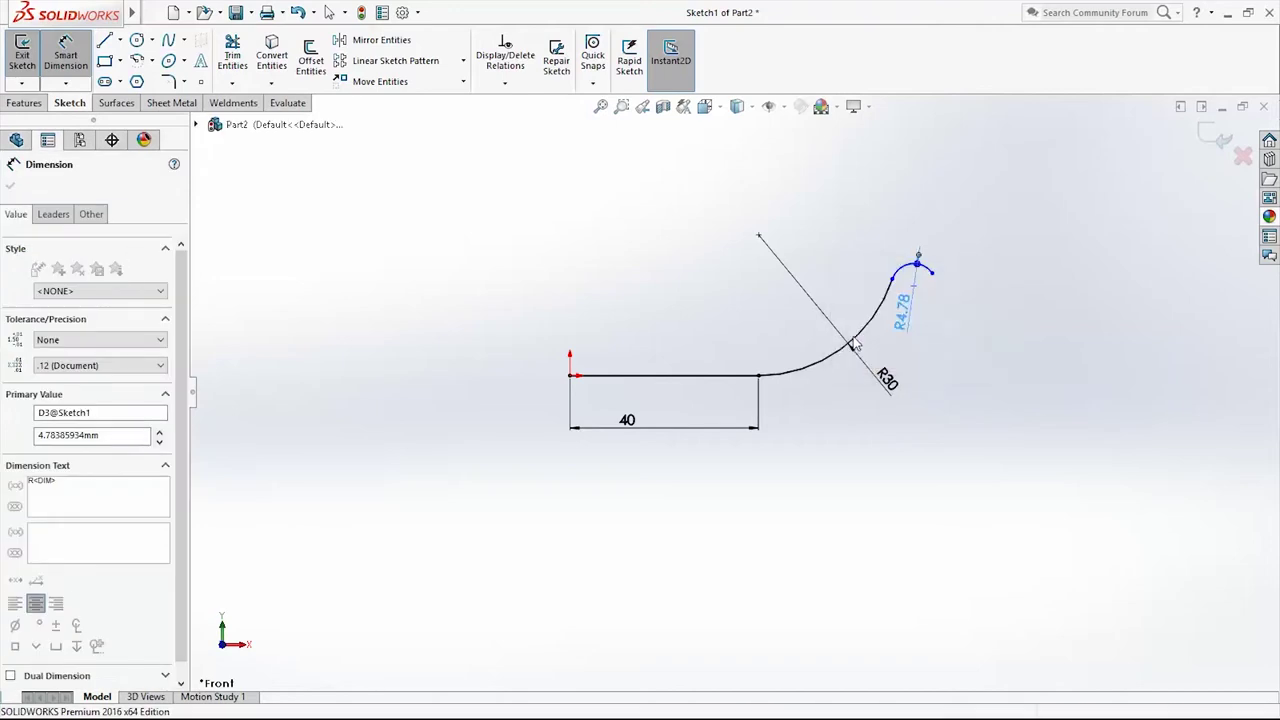
pyautogui.scroll(-3, 1017, 291)
pyautogui.press('Escape')
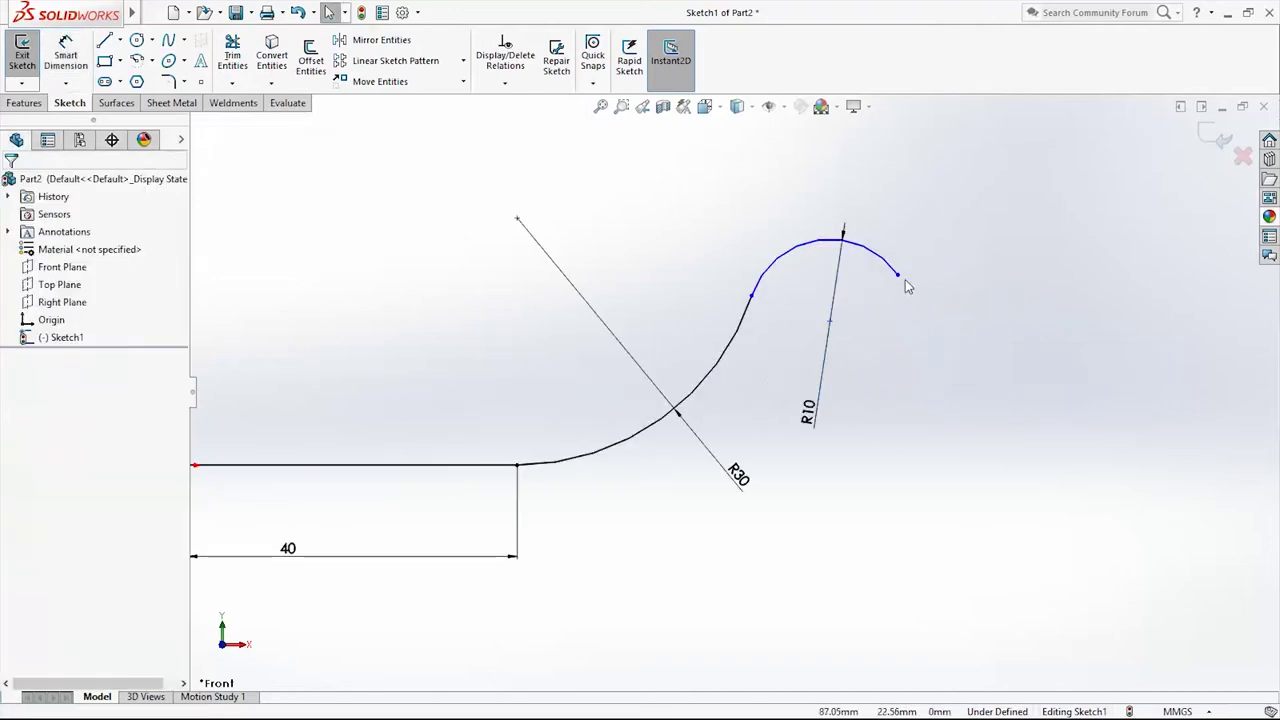
# Add a horizontal relation between the two endpoints of the 10 mm radius arc
pyautogui.click(897, 275)
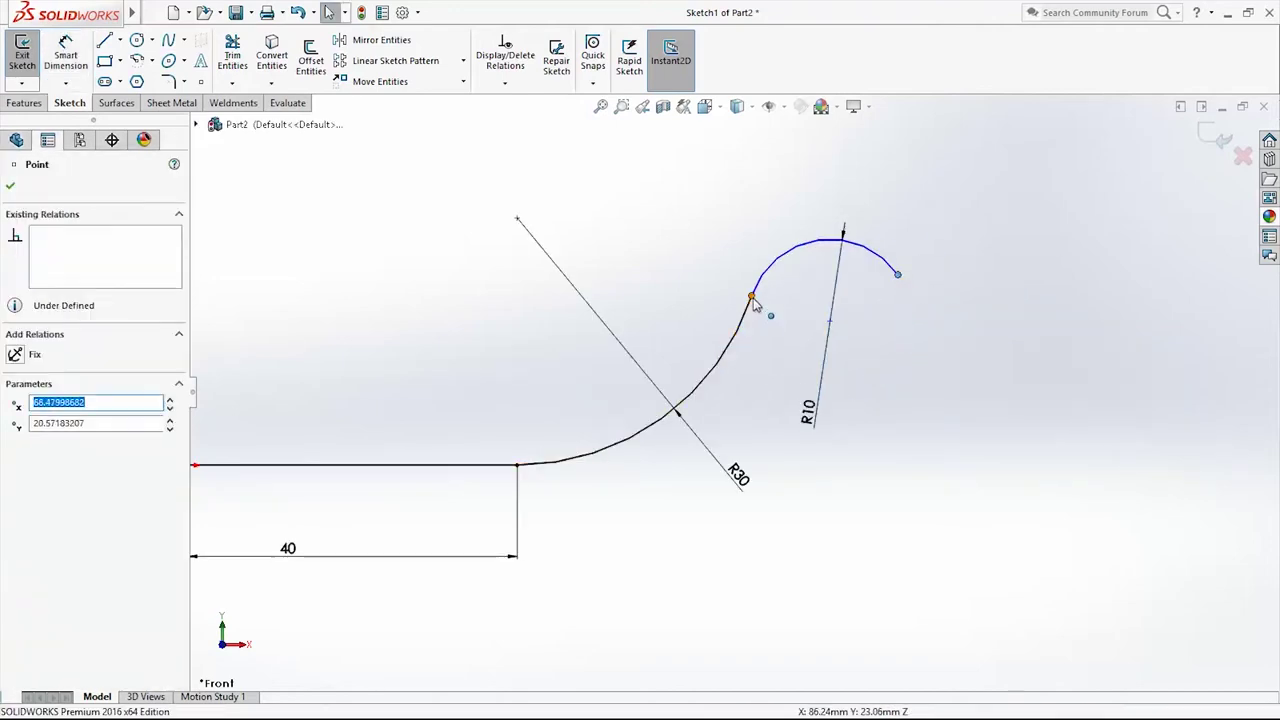
pyautogui.keyDown('ctrl'); pyautogui.click(751, 295); pyautogui.keyUp('ctrl')
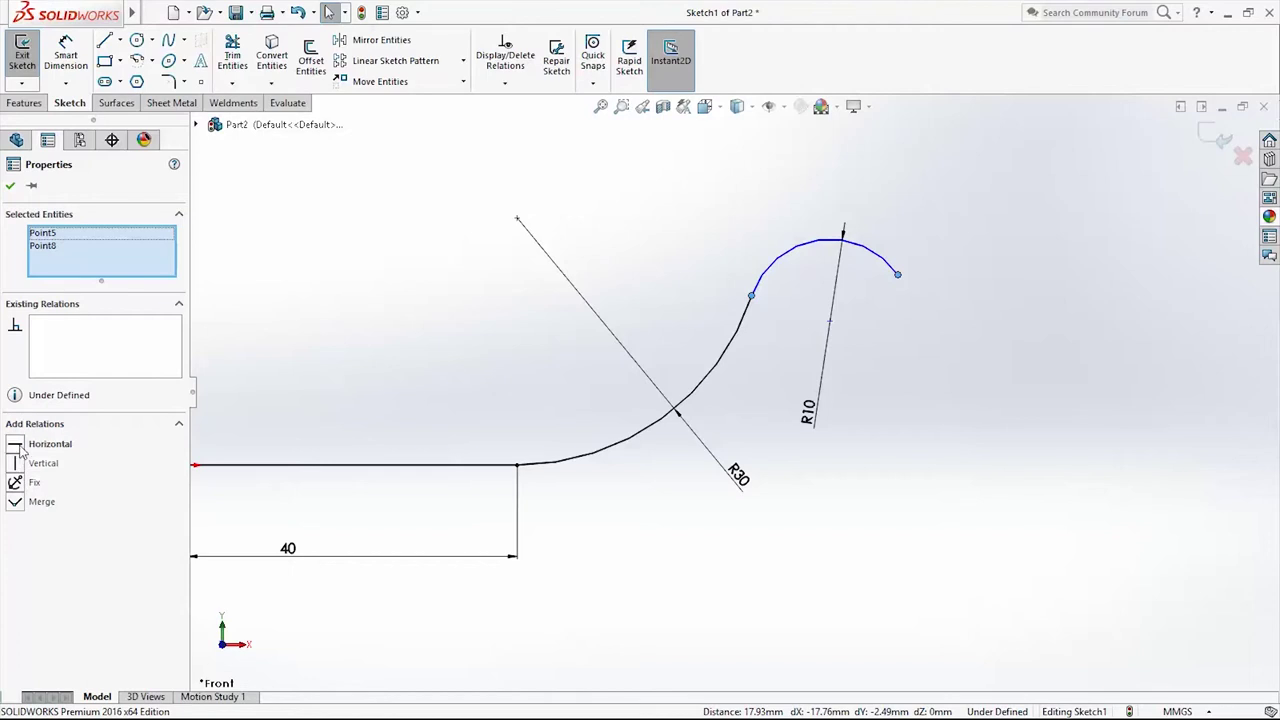
pyautogui.click(20, 448)
pyautogui.click(670, 498)
# Dimension the vertical distance from the origin to the centre of the 10 mm radius arc as 20 mm
pyautogui.scroll(3, 994, 423)
pyautogui.click(70, 68)
pyautogui.click(66, 60)
pyautogui.click(418, 436)
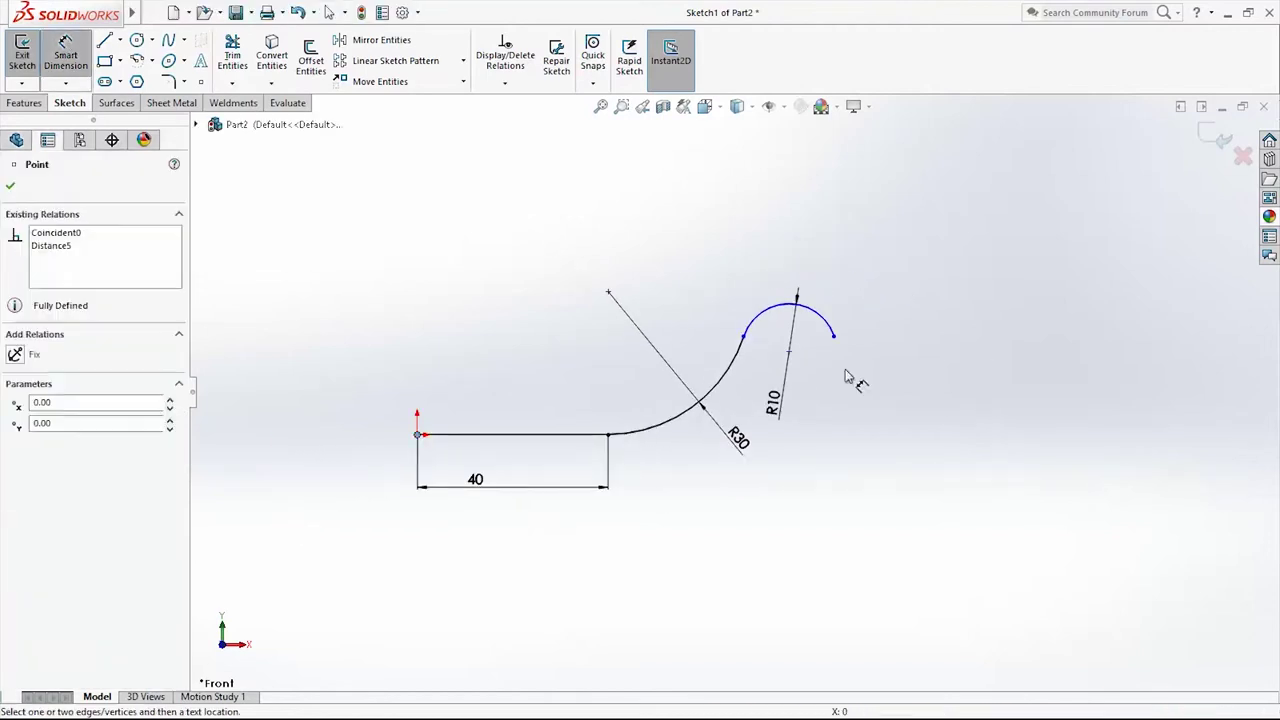
pyautogui.click(789, 352)
pyautogui.click(893, 412)
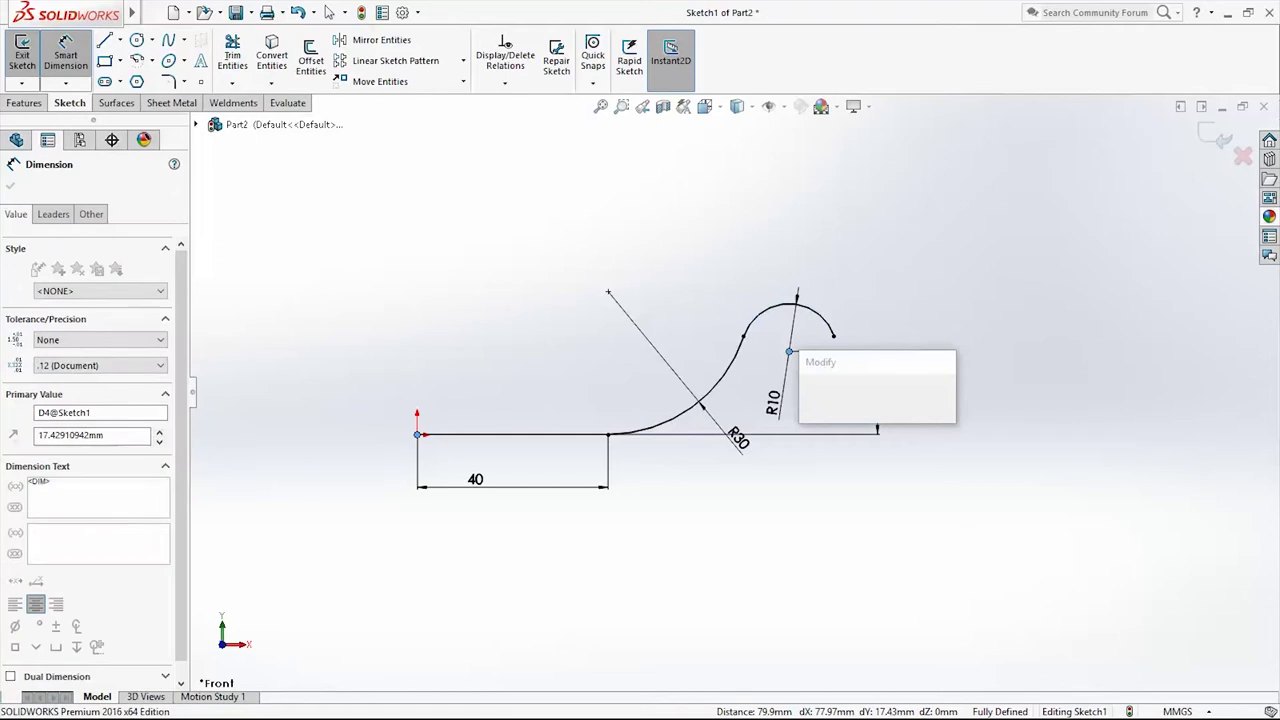
pyautogui.write('20')
pyautogui.press('Return')
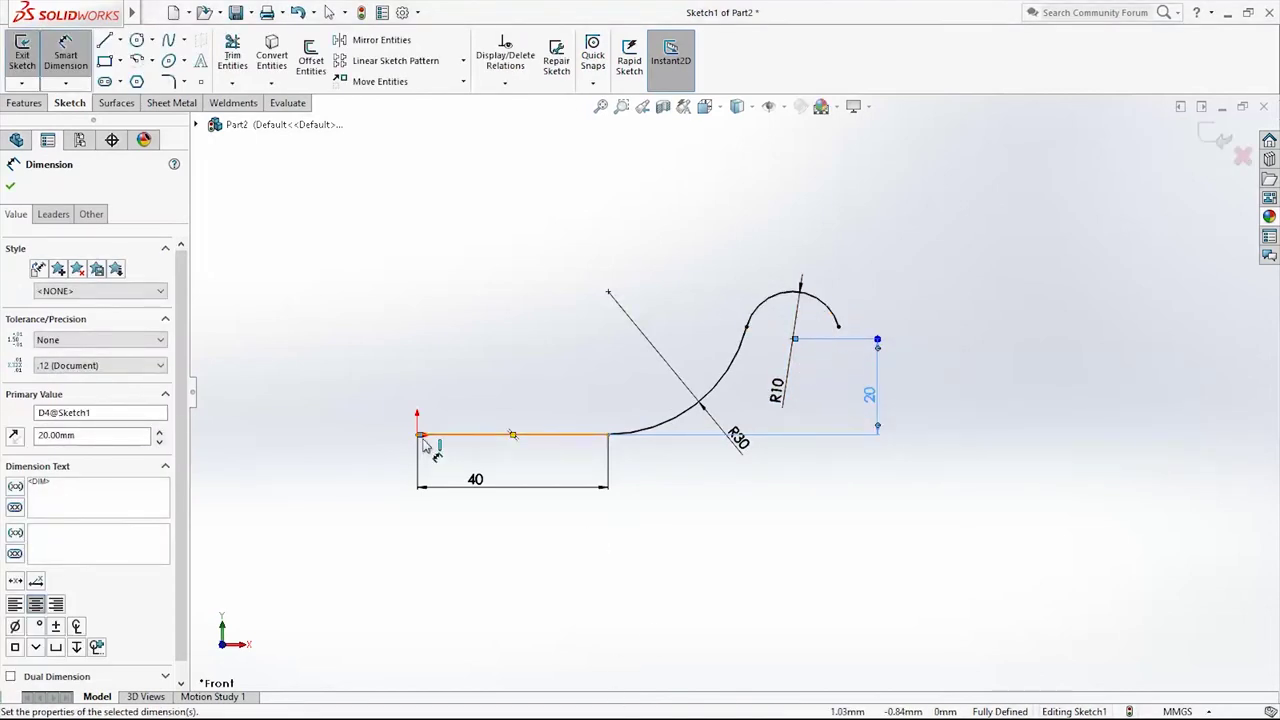
pyautogui.press('Escape')
# Draw a vertical centerline about 38 mm long upward from the origin
pyautogui.scroll(1, 385, 312)
pyautogui.moveTo(391, 192); pyautogui.dragTo(991, 539)
pyautogui.click(121, 42)
pyautogui.click(140, 79)
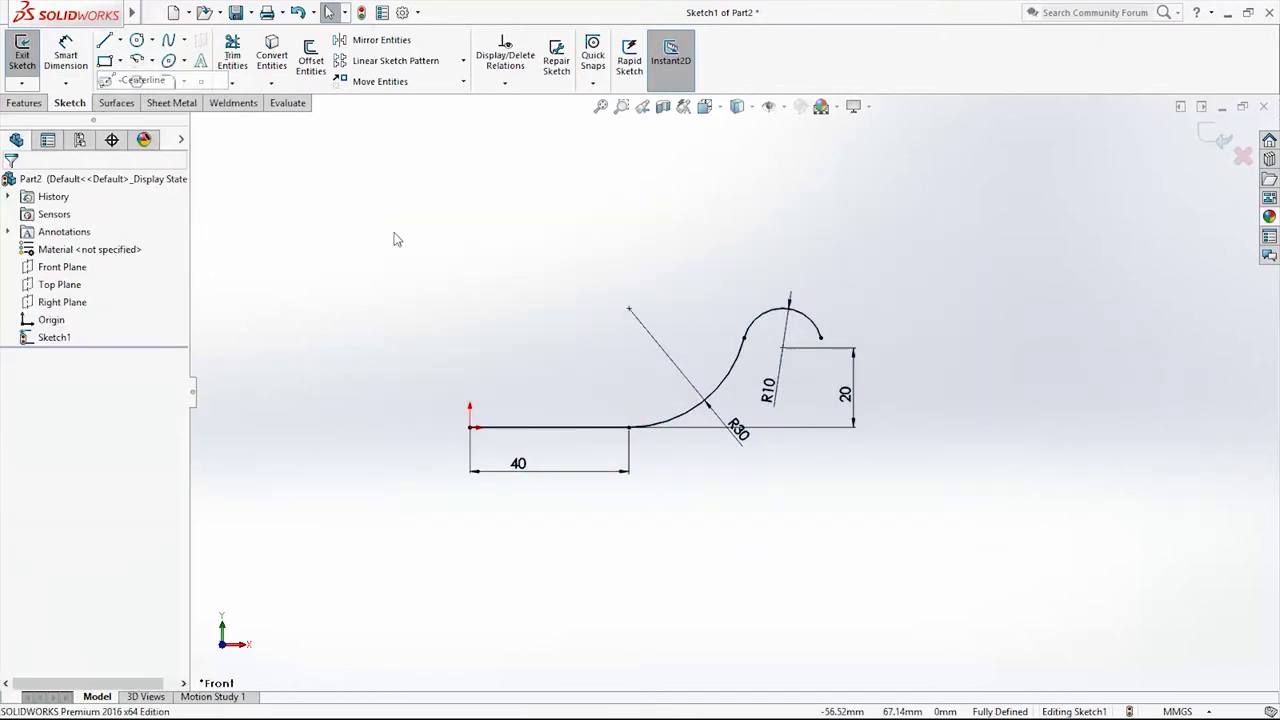
pyautogui.click(470, 428)
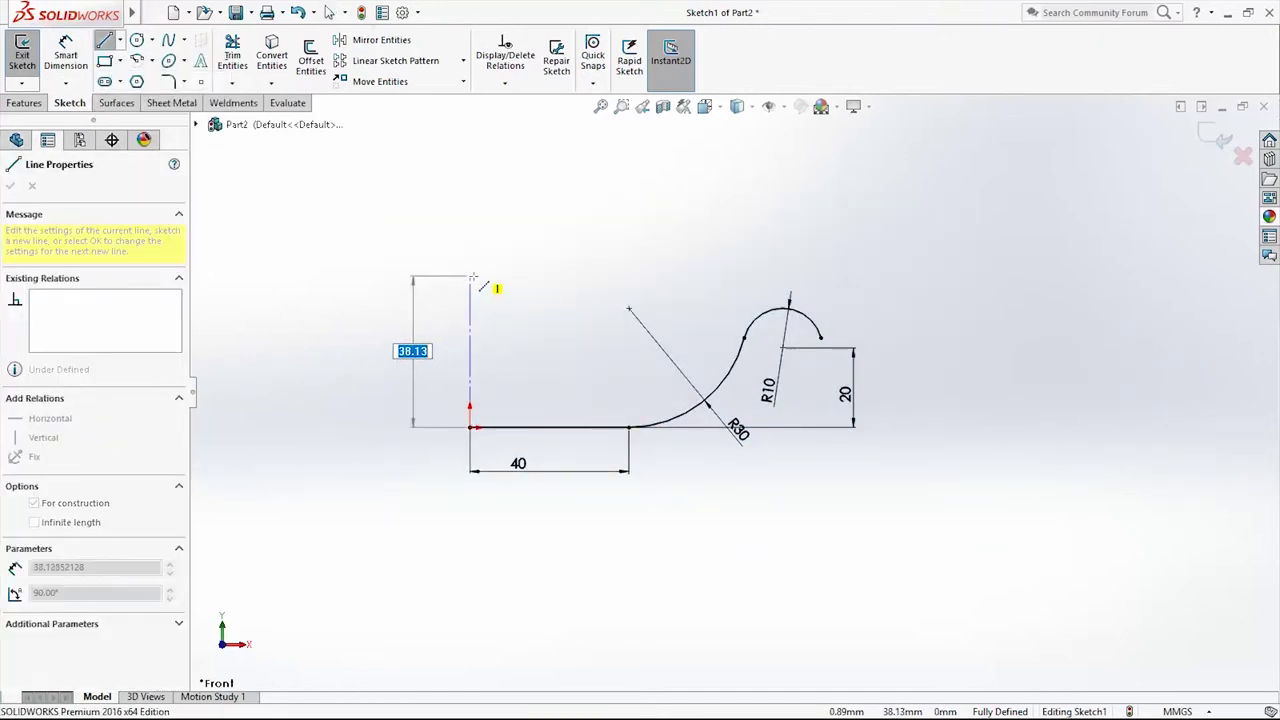
pyautogui.click(470, 277)
pyautogui.press('Escape')
# Mirror the line and both arcs about the vertical centerline
pyautogui.moveTo(372, 252)
pyautogui.mouseDown()
pyautogui.moveTo(737, 486)
pyautogui.moveTo(934, 537)
pyautogui.mouseUp()
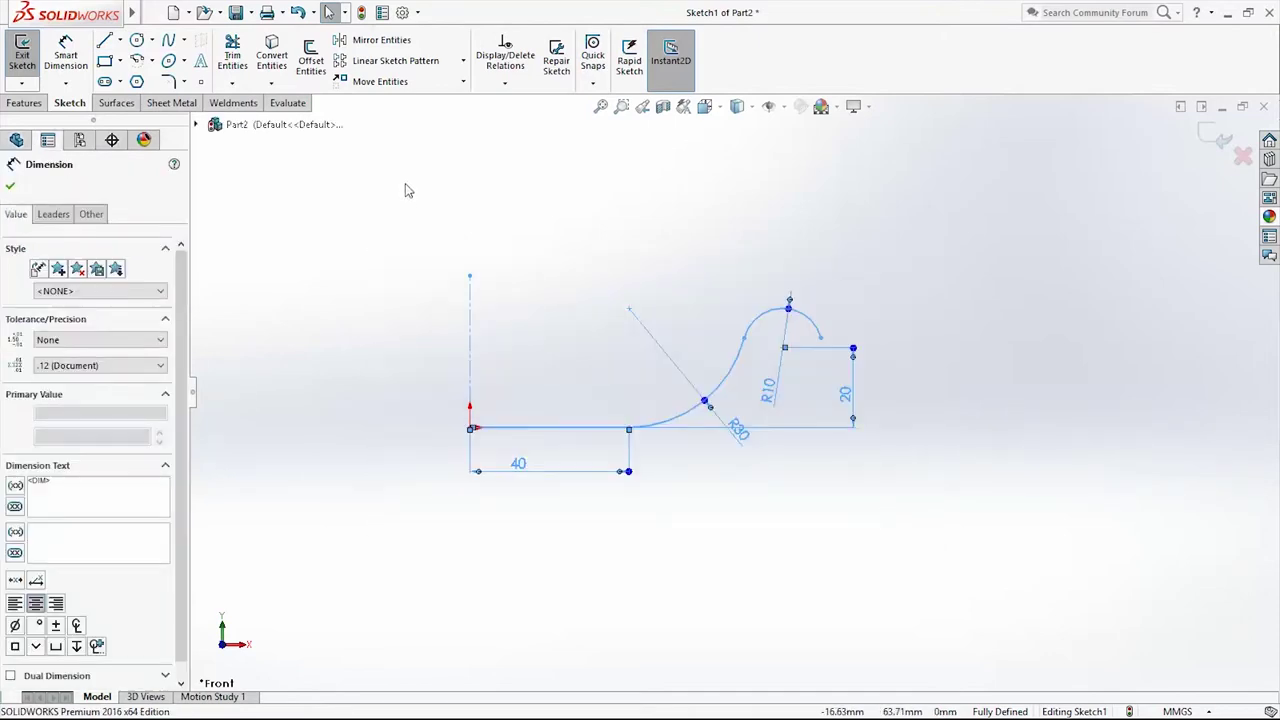
pyautogui.click(398, 42)
pyautogui.scroll(3, 600, 378)
pyautogui.scroll(-1, 585, 440)
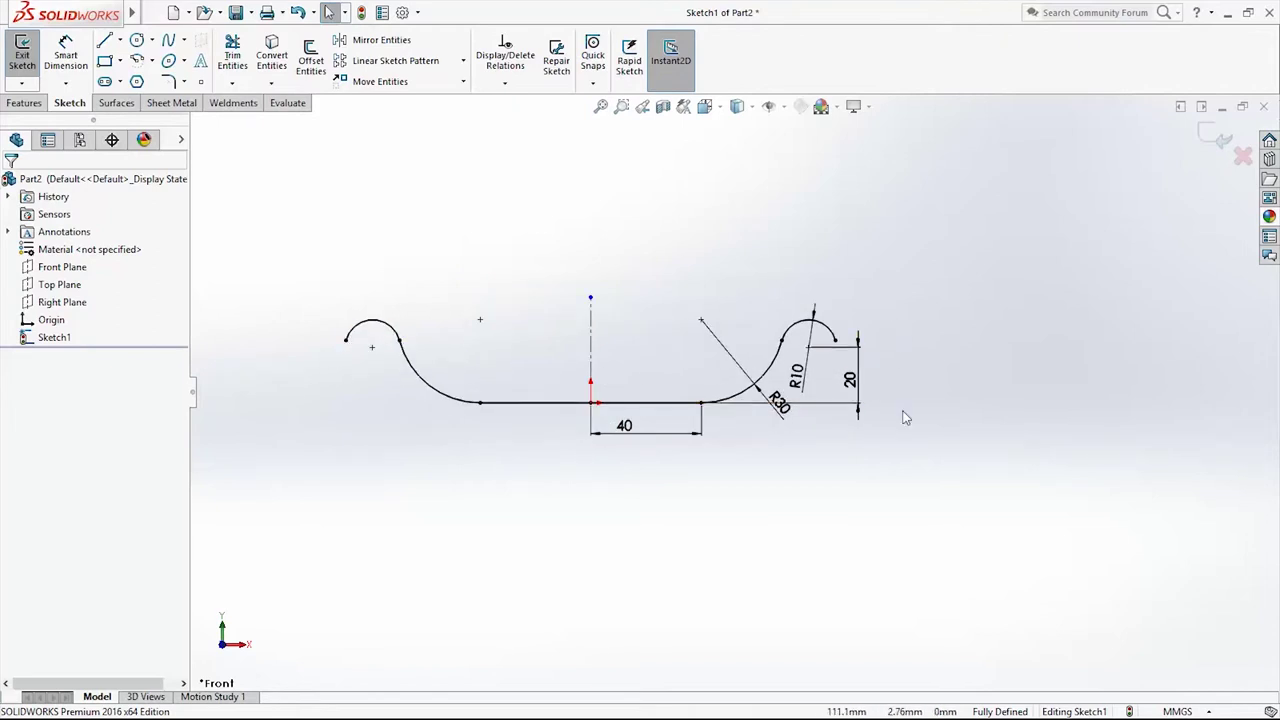
# Offset the entire profile chain, without the centerline, by 5 mm toward its upper side
pyautogui.moveTo(296, 204)
pyautogui.mouseDown()
pyautogui.moveTo(720, 426)
pyautogui.moveTo(900, 462)
pyautogui.mouseUp()
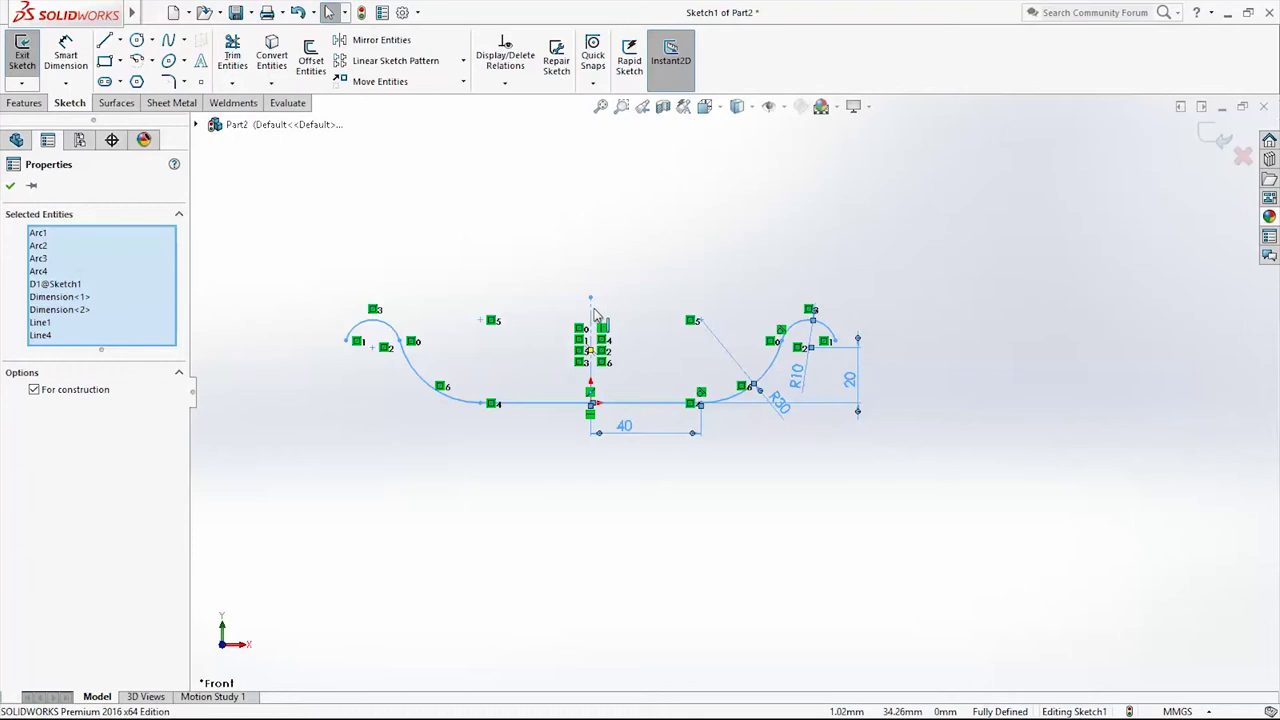
pyautogui.click(45, 336)
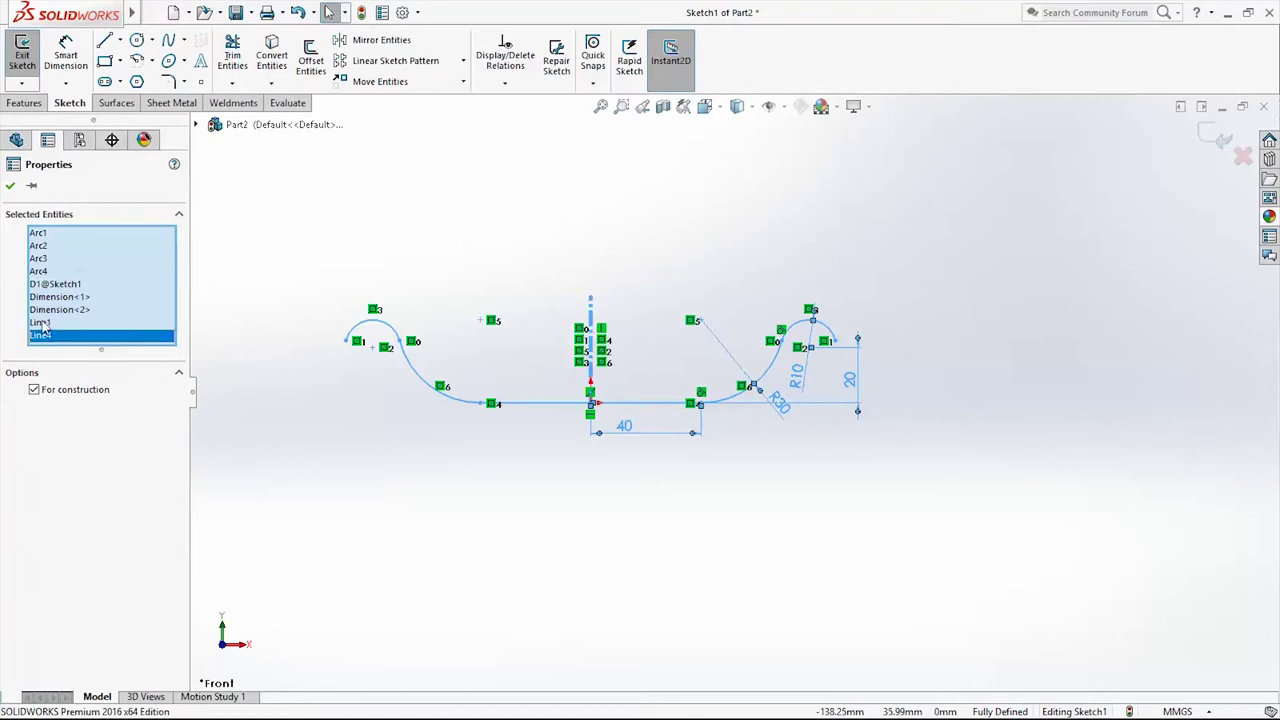
pyautogui.click(62, 394)
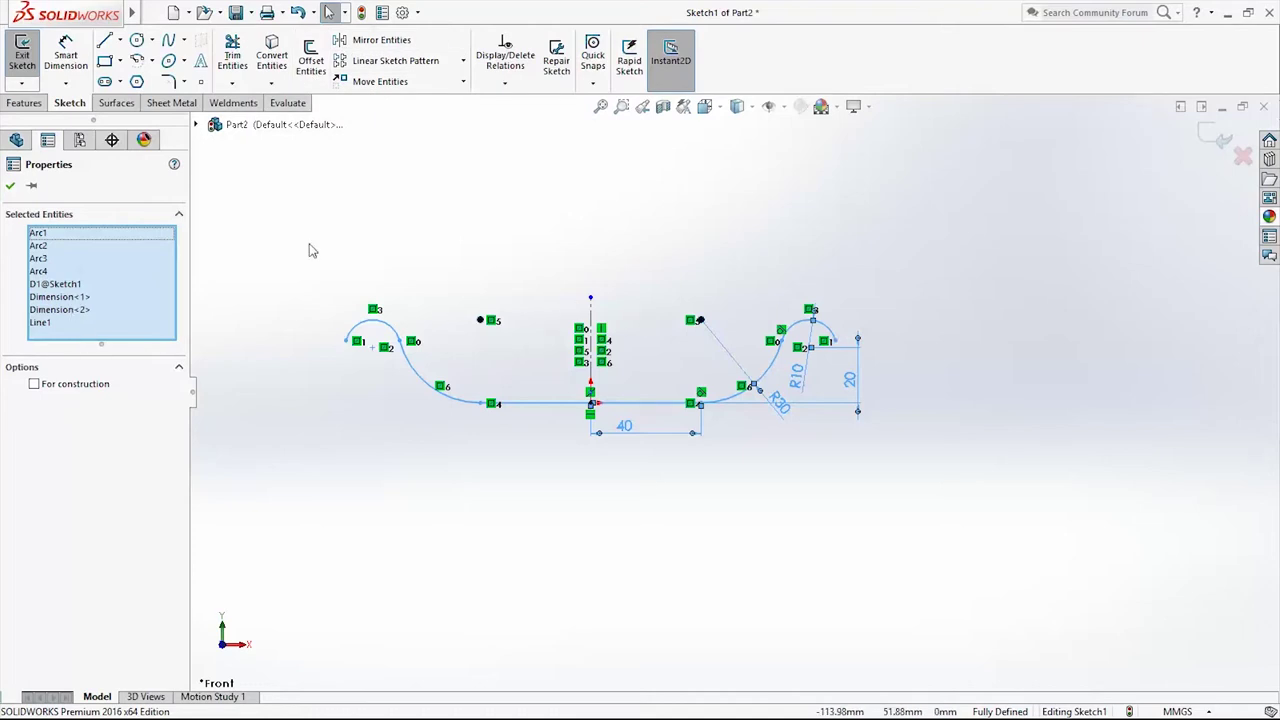
pyautogui.click(318, 80)
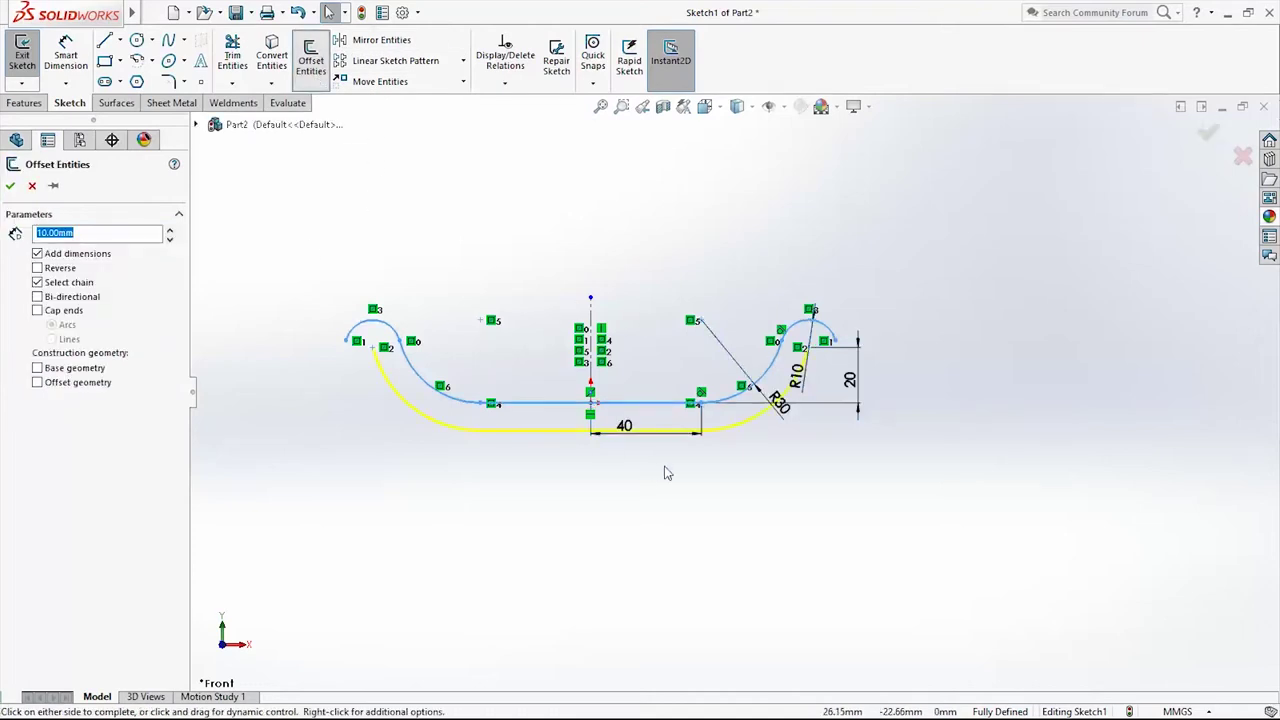
pyautogui.scroll(-2, 697, 468)
pyautogui.scroll(1, 635, 462)
pyautogui.scroll(1, 632, 456)
pyautogui.scroll(-1, 545, 358)
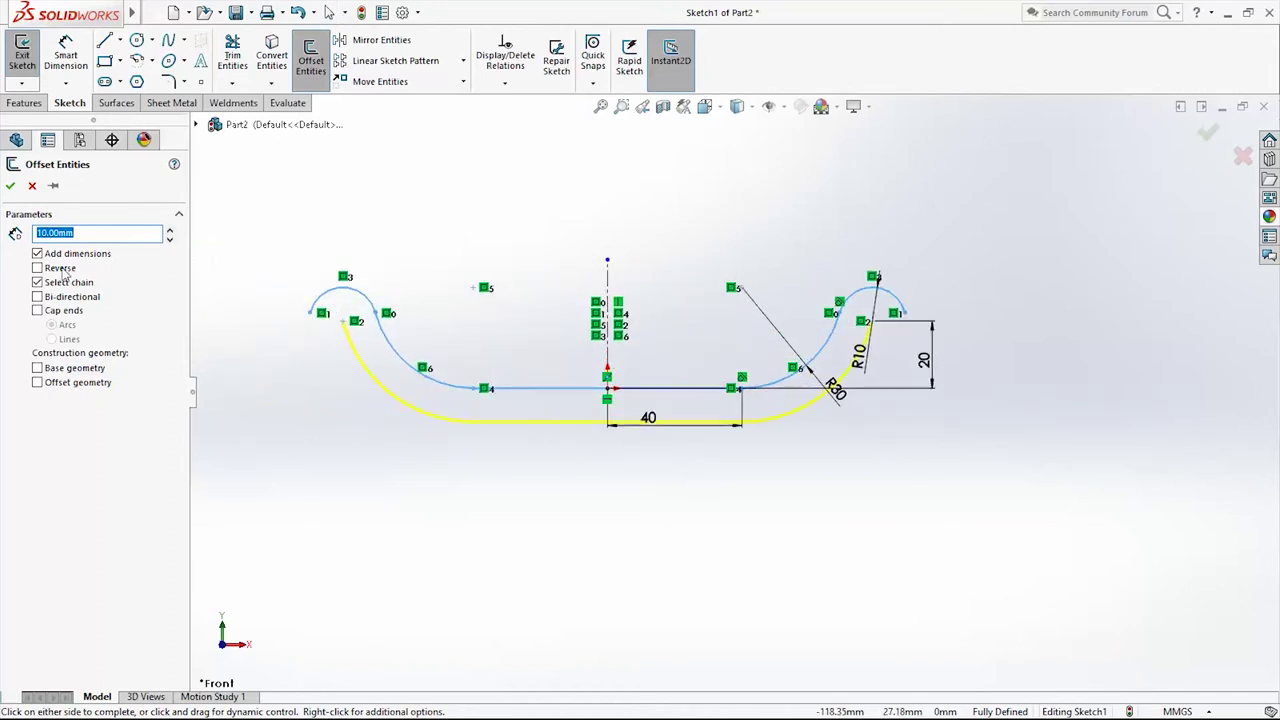
pyautogui.write('5')
pyautogui.press('Return')
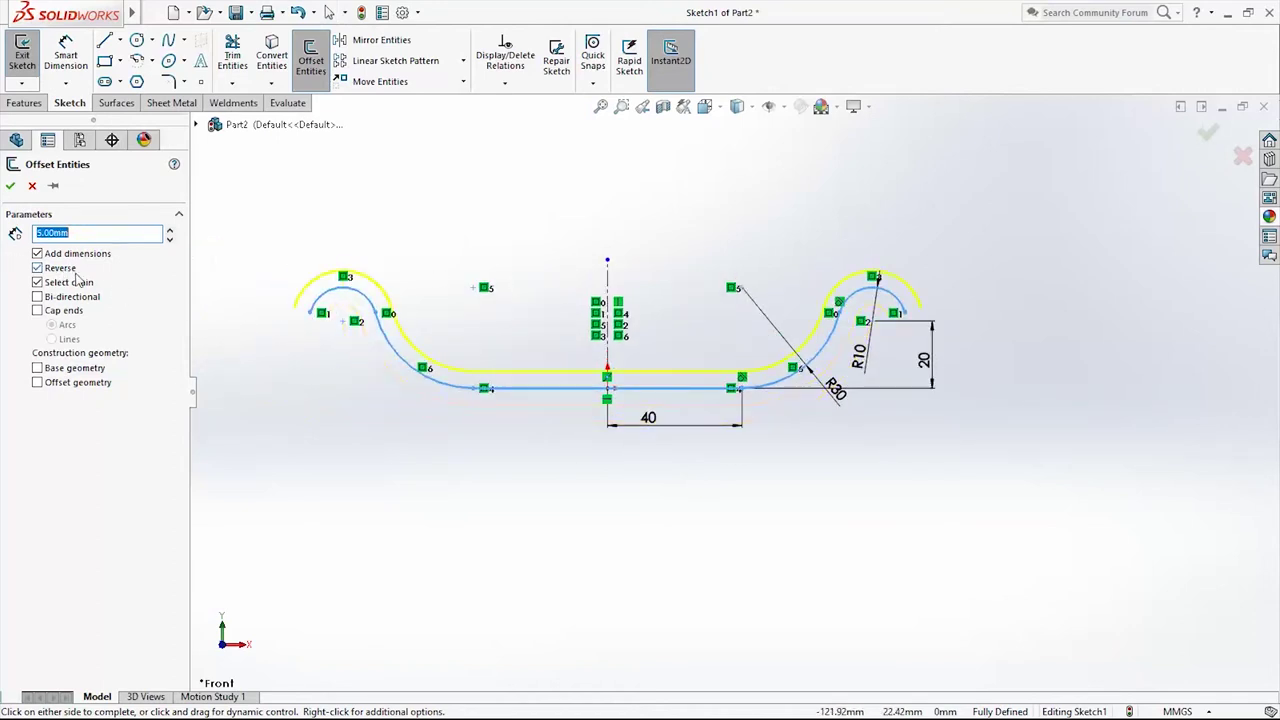
pyautogui.click(12, 185)
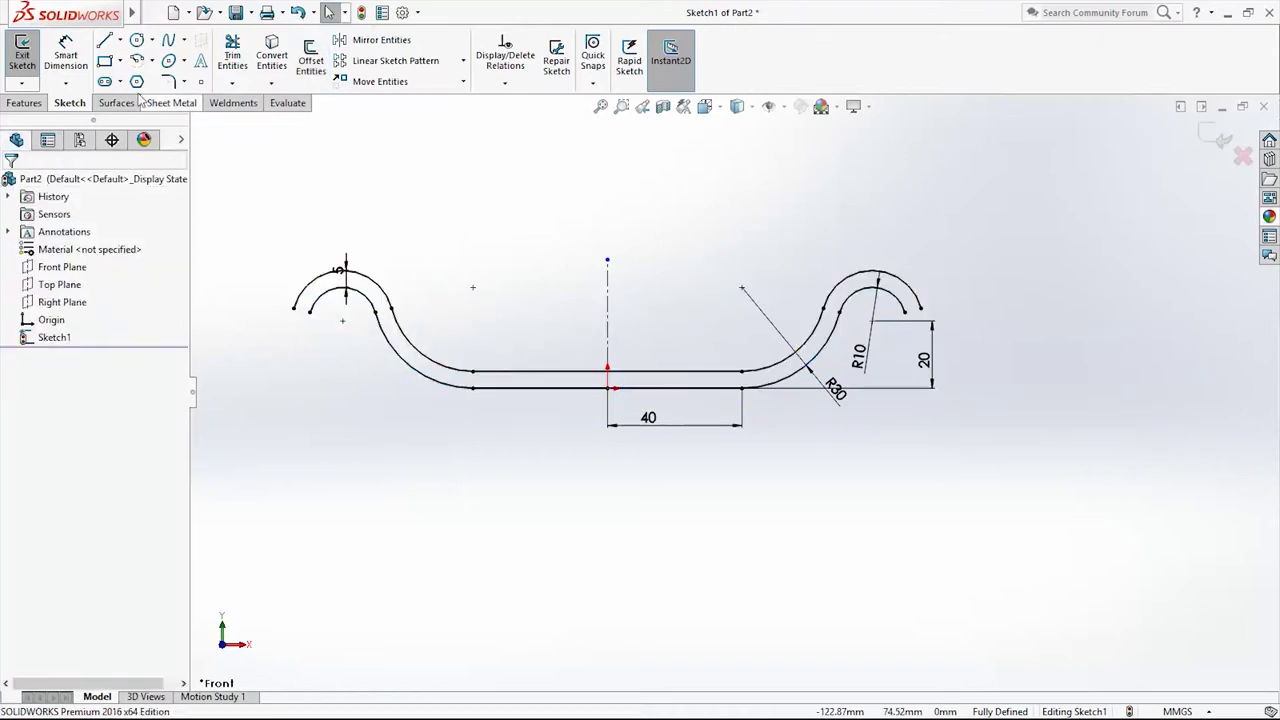
# Close both open ends of the offset profile with short straight lines and exit the sketch
pyautogui.click(105, 41)
pyautogui.scroll(-2, 260, 330)
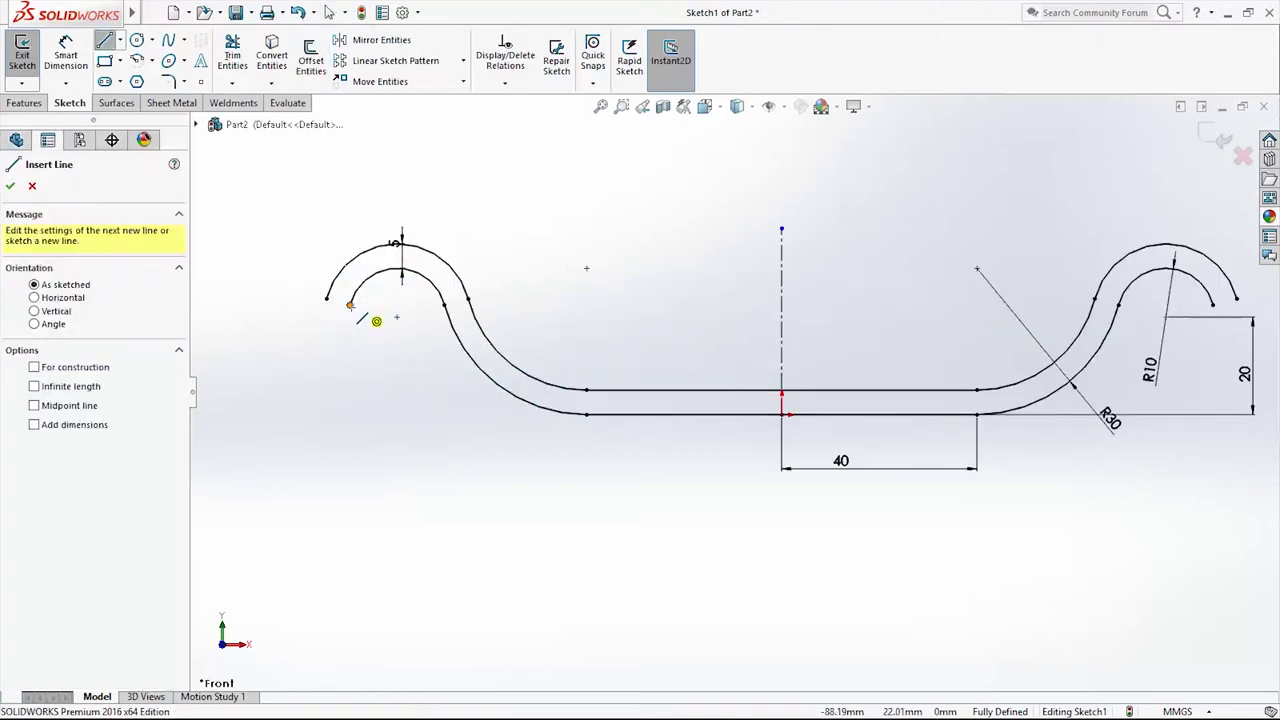
pyautogui.moveTo(350, 305); pyautogui.dragTo(327, 298)
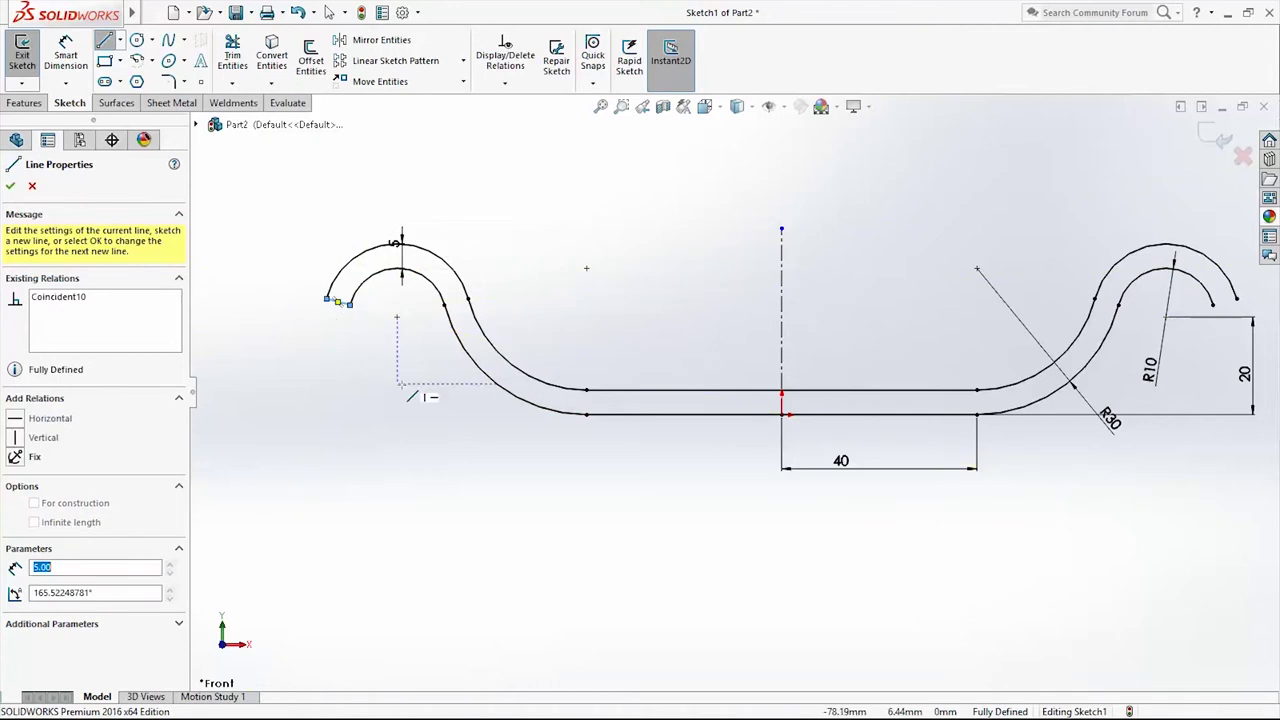
pyautogui.press('Escape')
pyautogui.scroll(5, 569, 429)
pyautogui.scroll(-3, 1046, 351)
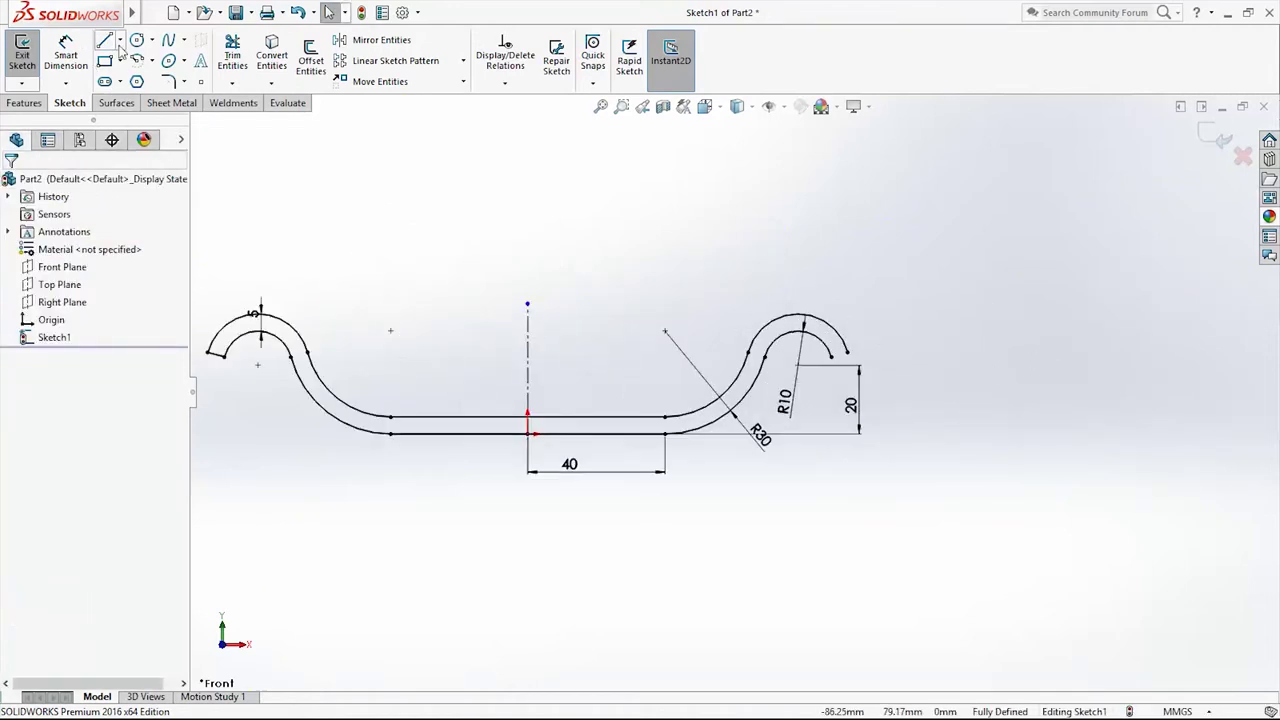
pyautogui.click(847, 352)
pyautogui.click(831, 356)
pyautogui.press('Escape')
pyautogui.scroll(3, 725, 395)
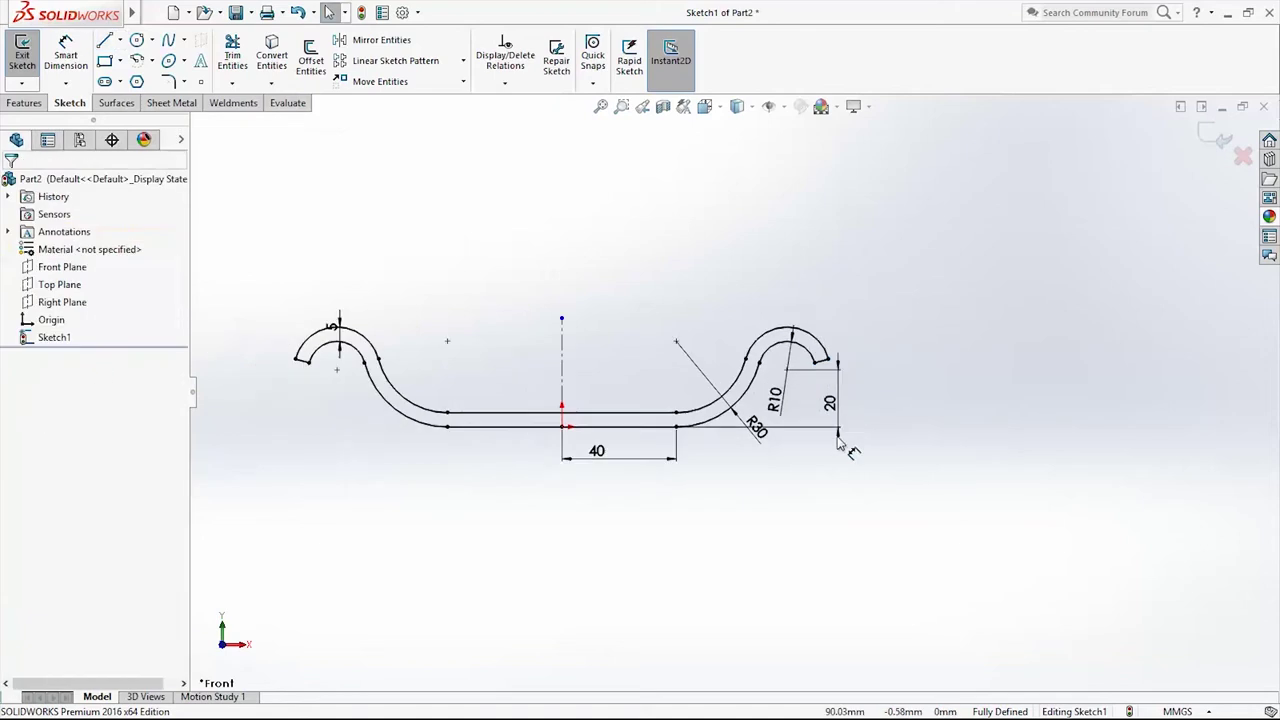
pyautogui.click(1208, 141)
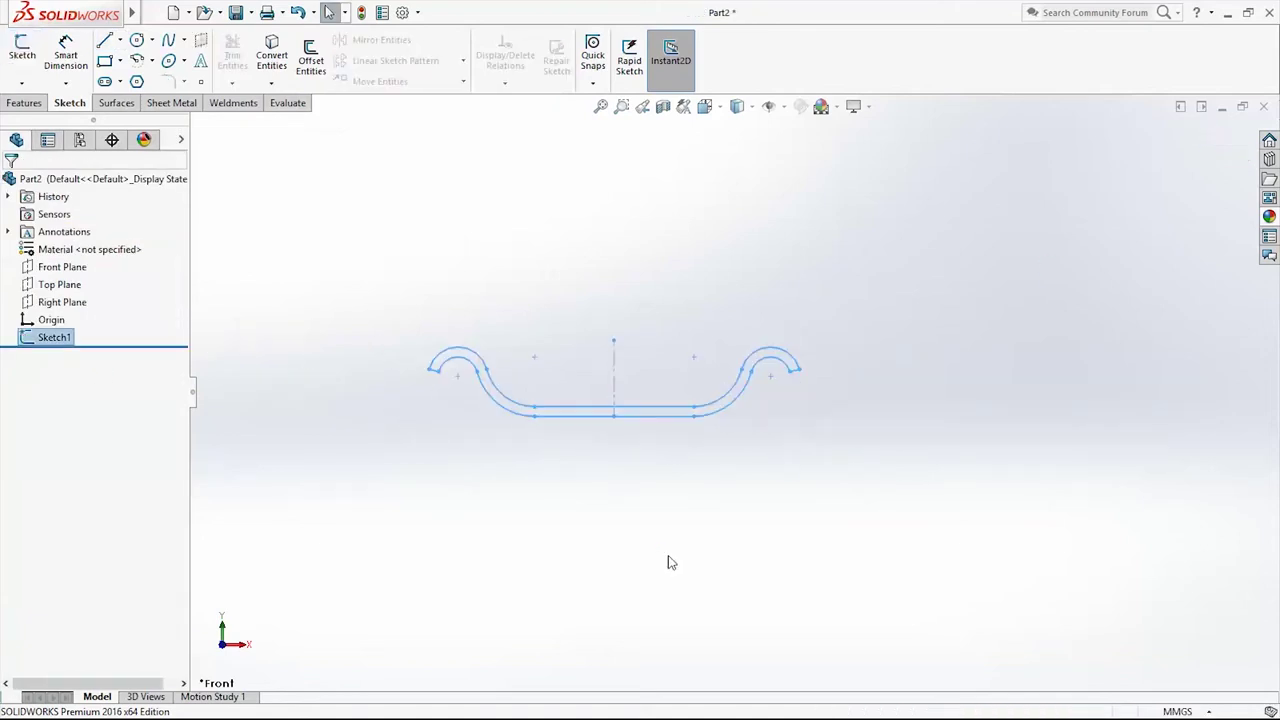
# On the Right Plane, sketch an S-shaped four-point spline from the origin, spanning about 652 mm horizontally and 684 mm downward
pyautogui.scroll(3, 774, 486)
pyautogui.moveTo(774, 486); pyautogui.dragTo(640, 486, button='middle')
pyautogui.click(560, 450)
pyautogui.rightClick(62, 302)
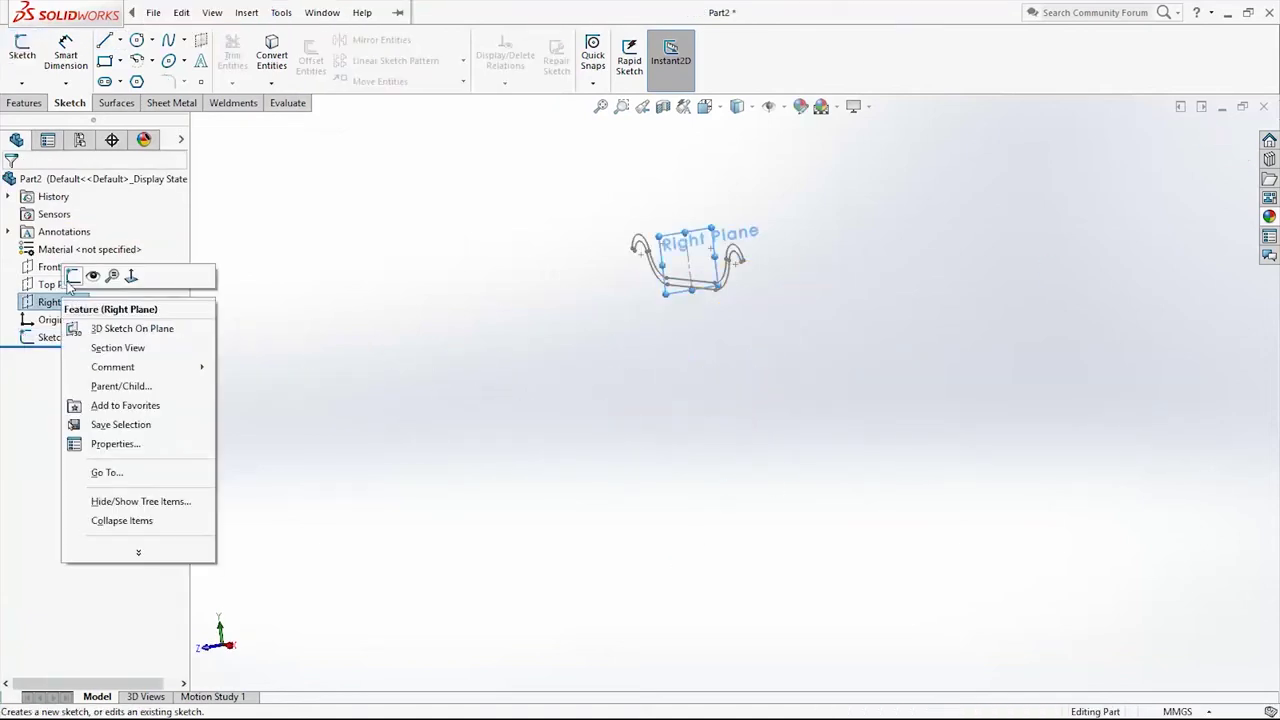
pyautogui.click(78, 276)
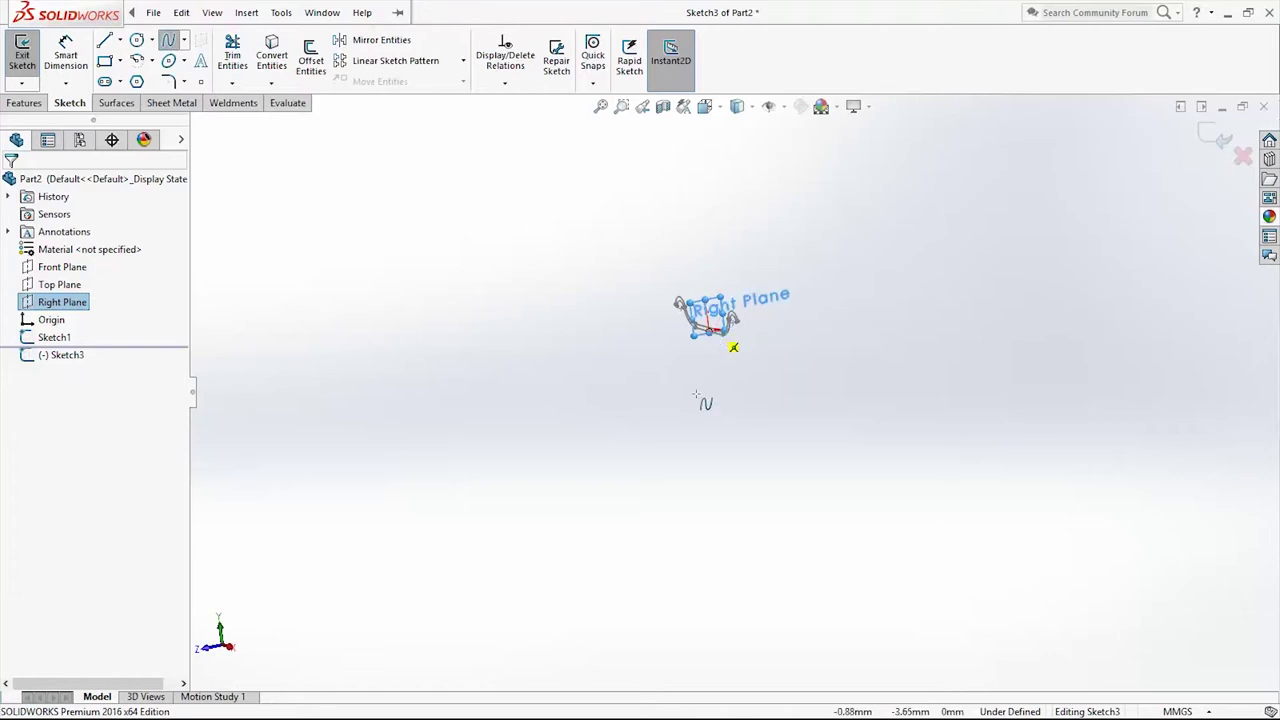
pyautogui.click(709, 332)
pyautogui.scroll(2, 710, 425)
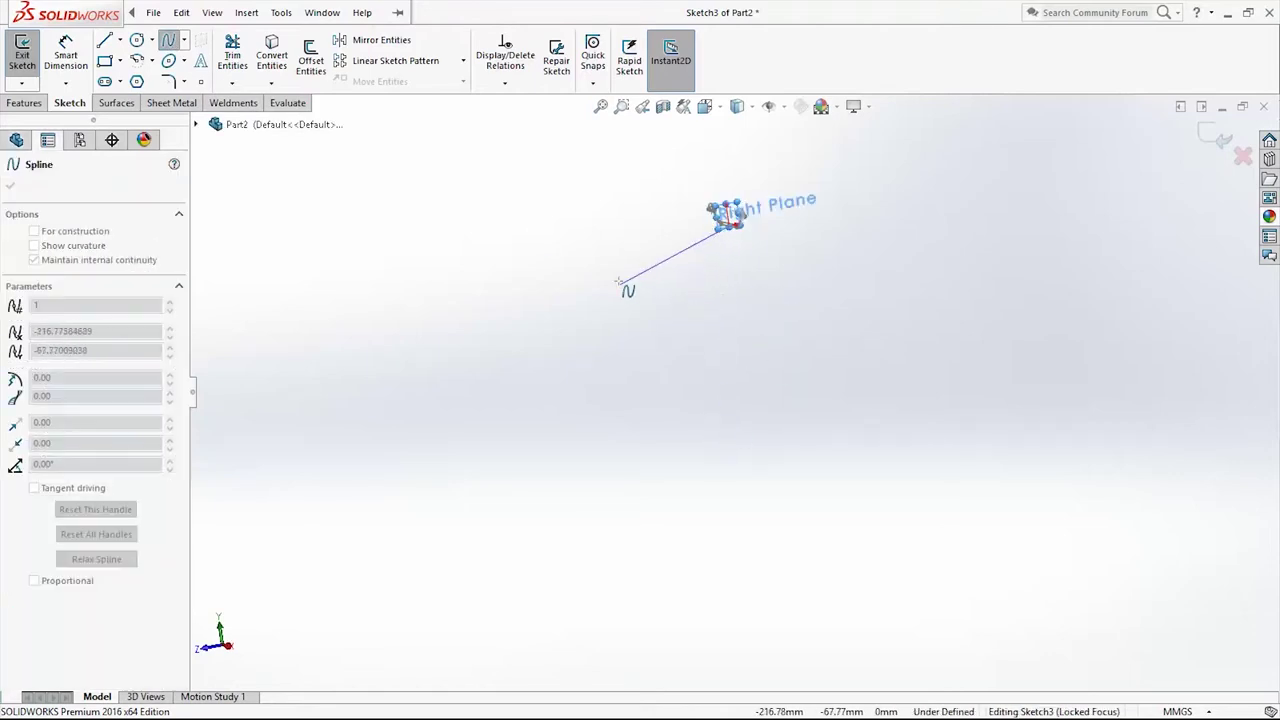
pyautogui.click(657, 305)
pyautogui.click(644, 481)
pyautogui.doubleClick(528, 585)
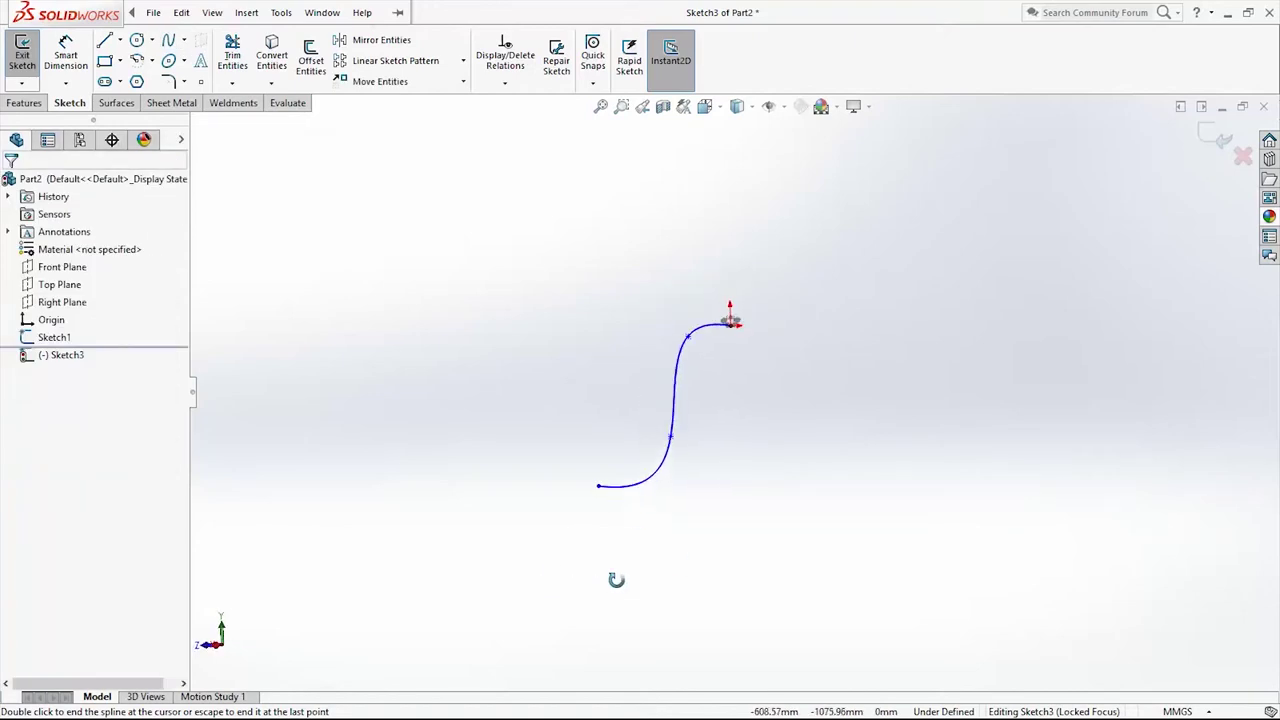
# Dimension the vertical distance between the spline's two endpoints and set it to 500 mm
pyautogui.click(65, 55)
pyautogui.click(586, 485)
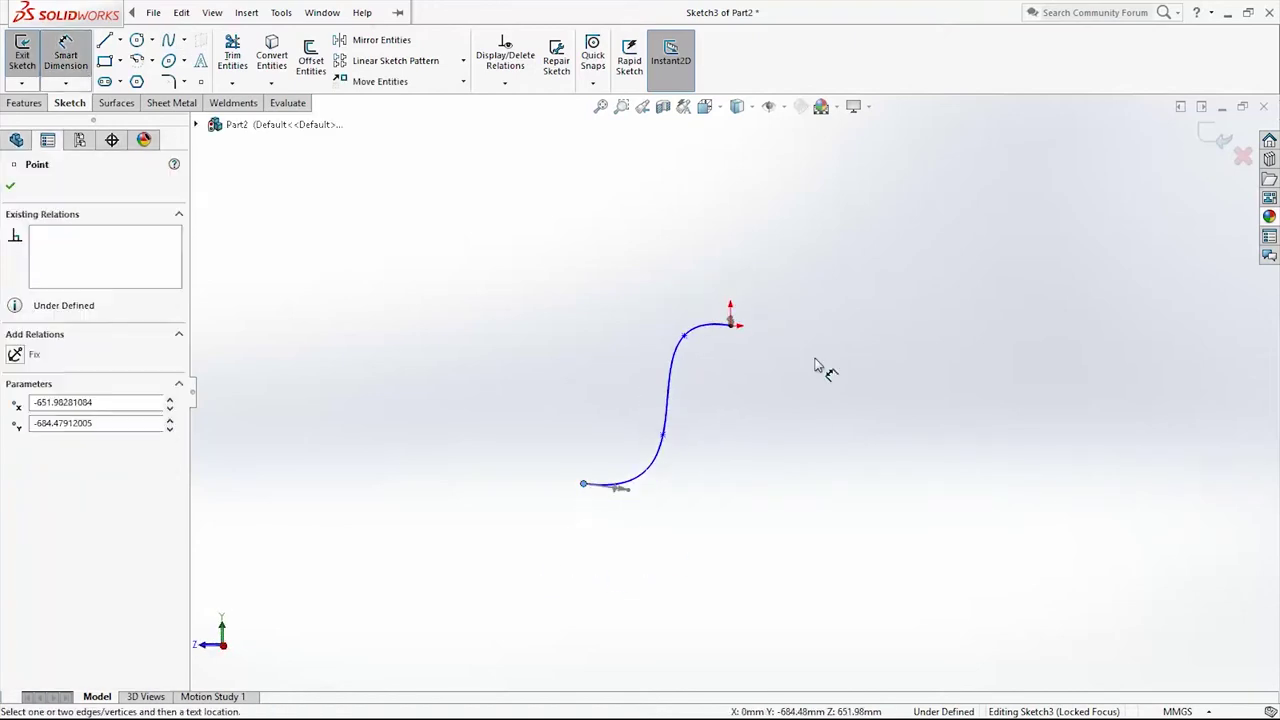
pyautogui.click(731, 325)
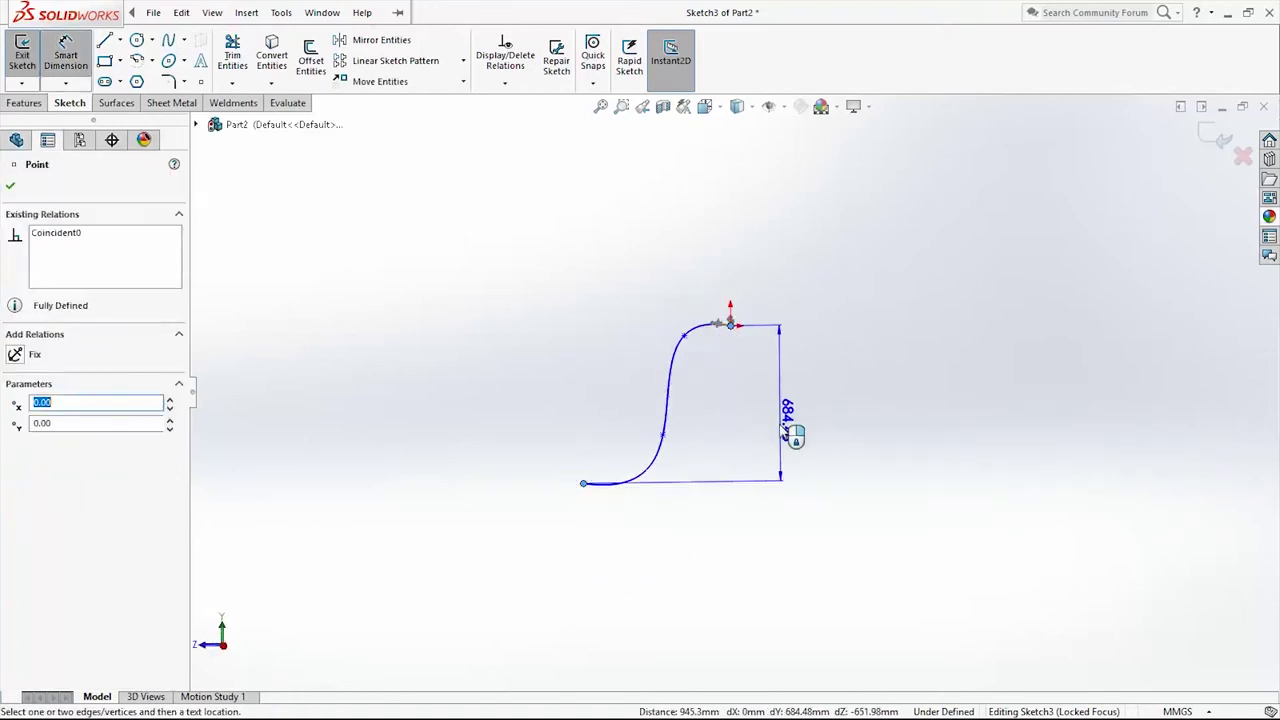
pyautogui.click(790, 435)
pyautogui.write('500')
pyautogui.press('Return')
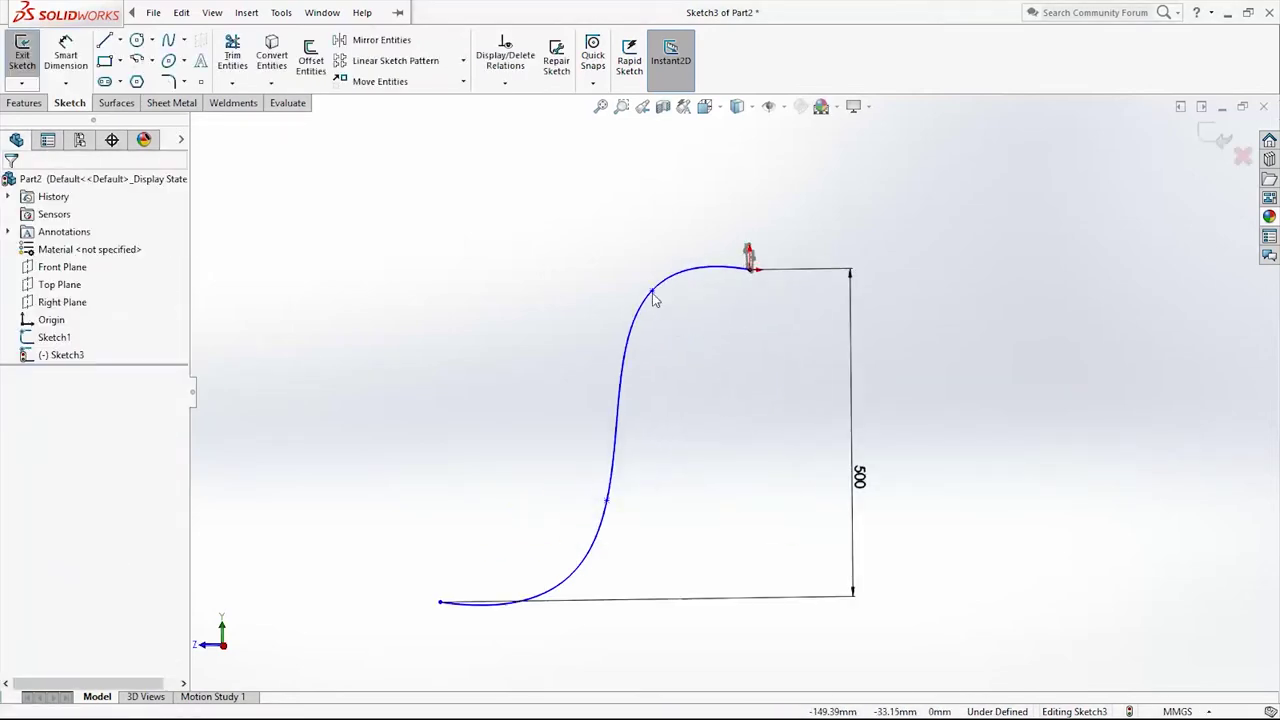
# Reposition the spline's two interior points to smooth the S-curve, and exit the sketch
pyautogui.click(652, 292)
pyautogui.moveTo(652, 292); pyautogui.dragTo(654, 319)
pyautogui.moveTo(606, 498); pyautogui.dragTo(580, 495)
pyautogui.moveTo(640, 526); pyautogui.dragTo(609, 513, button='middle')
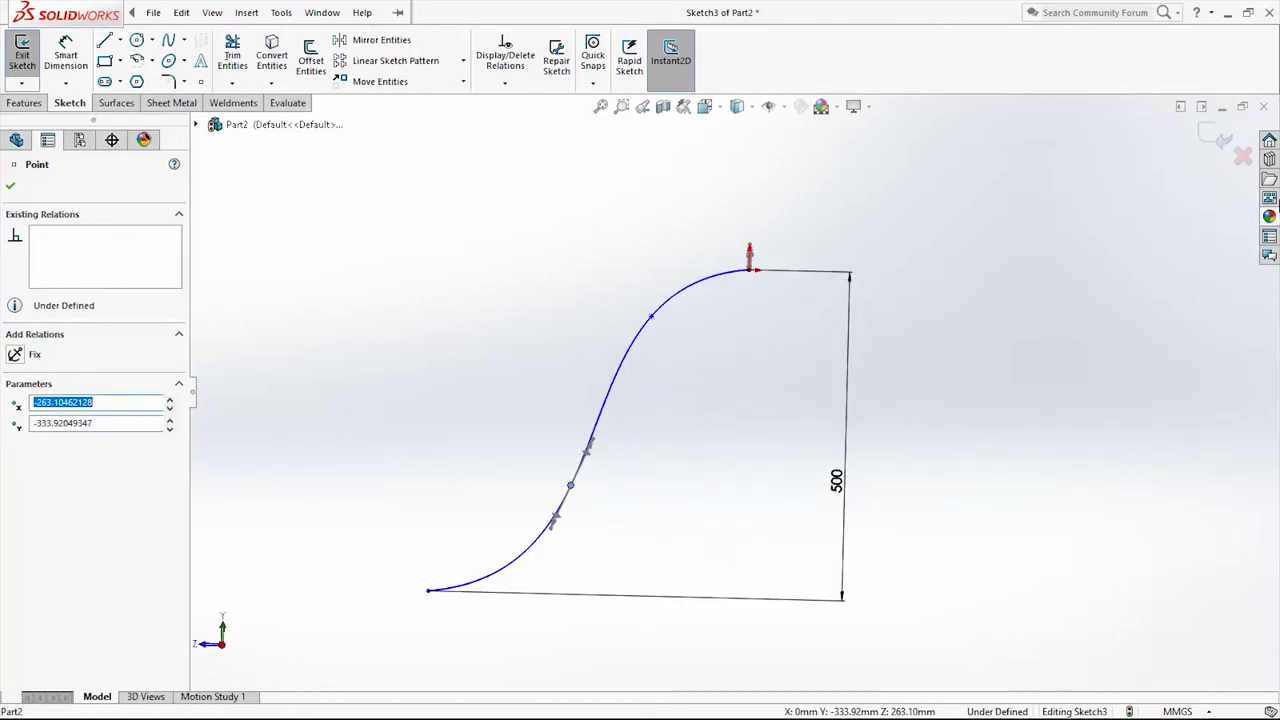
pyautogui.click(1210, 141)
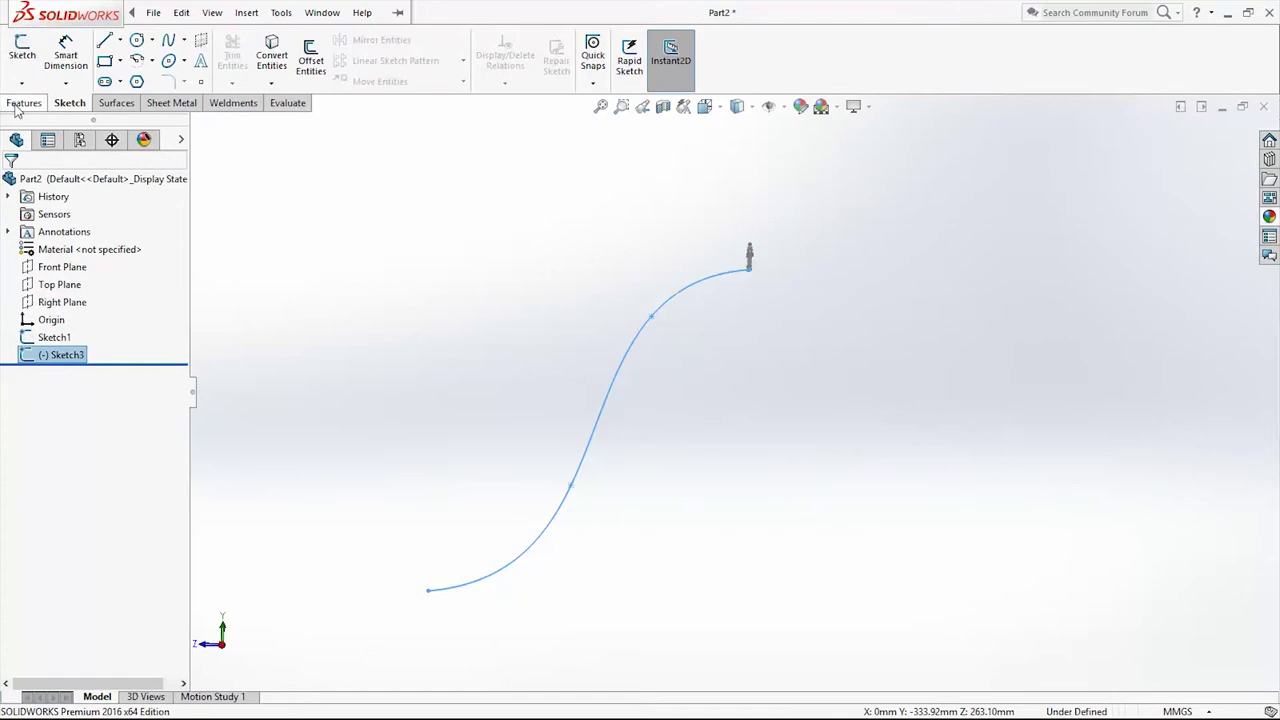
# Create a swept boss using the closed curved profile as the sketch profile and the spline as the path
pyautogui.click(170, 40)
pyautogui.moveTo(811, 331)
pyautogui.mouseDown(button='middle')
pyautogui.moveTo(720, 251)
pyautogui.moveTo(680, 389)
pyautogui.mouseUp(button='middle')
pyautogui.scroll(2, 680, 389)
pyautogui.scroll(2, 500, 447)
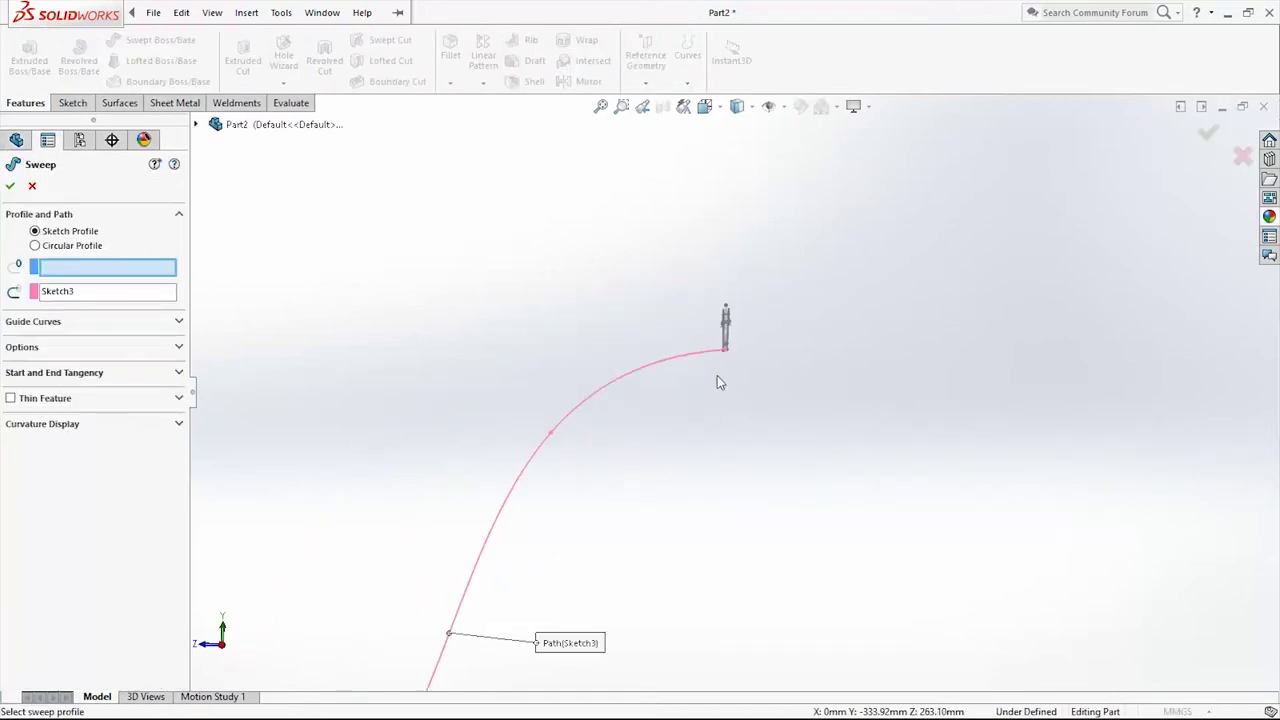
pyautogui.scroll(3, 727, 370)
pyautogui.moveTo(817, 439); pyautogui.dragTo(604, 344, button='middle')
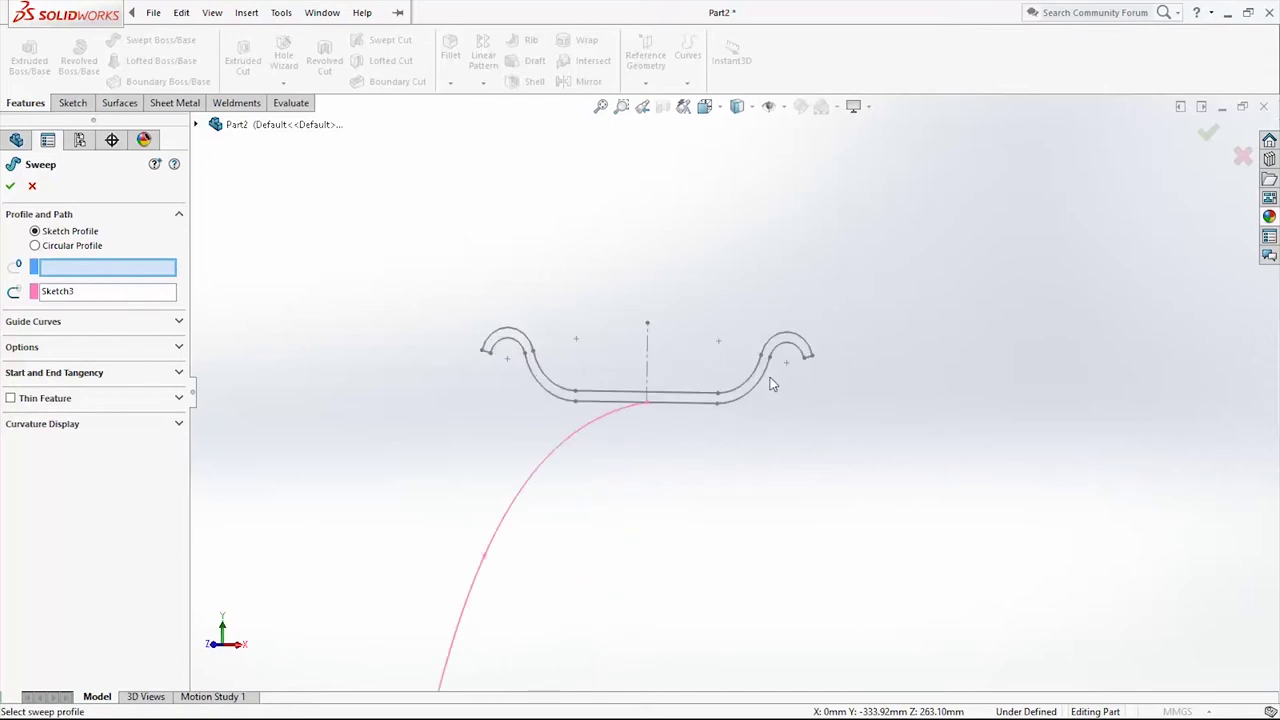
pyautogui.click(767, 384)
pyautogui.scroll(6, 781, 468)
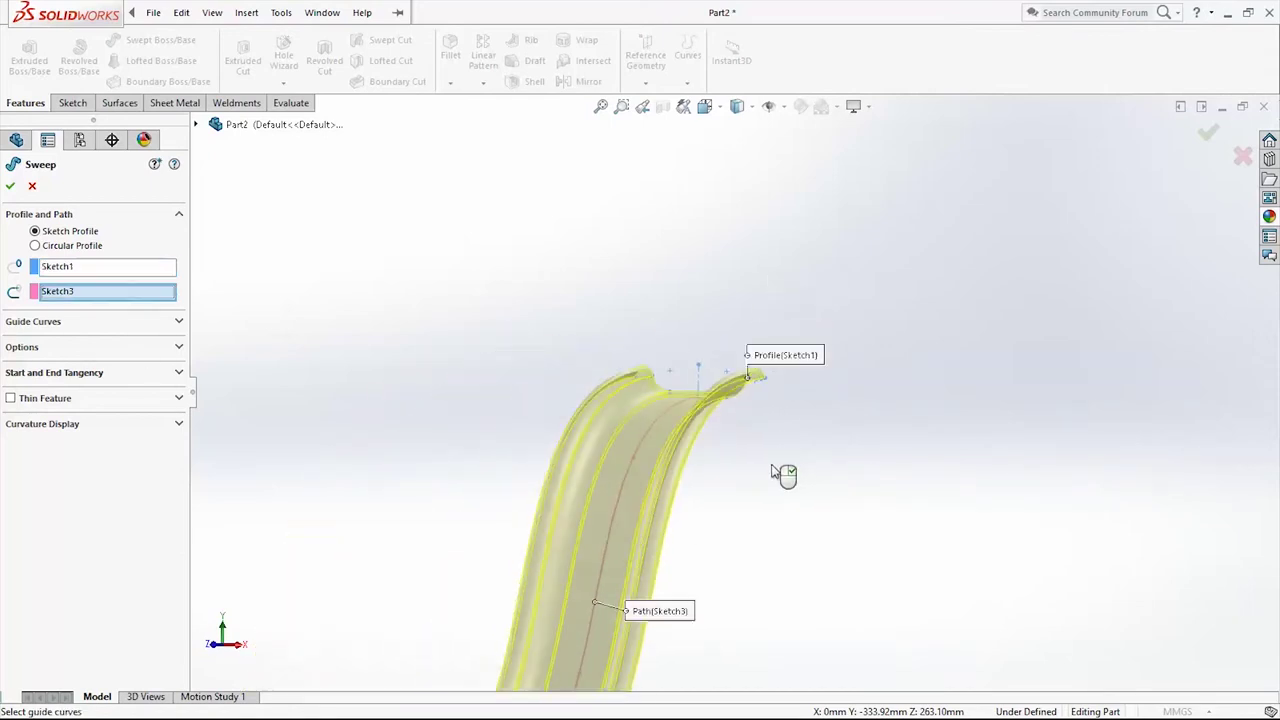
pyautogui.moveTo(757, 485); pyautogui.dragTo(663, 503, button='middle')
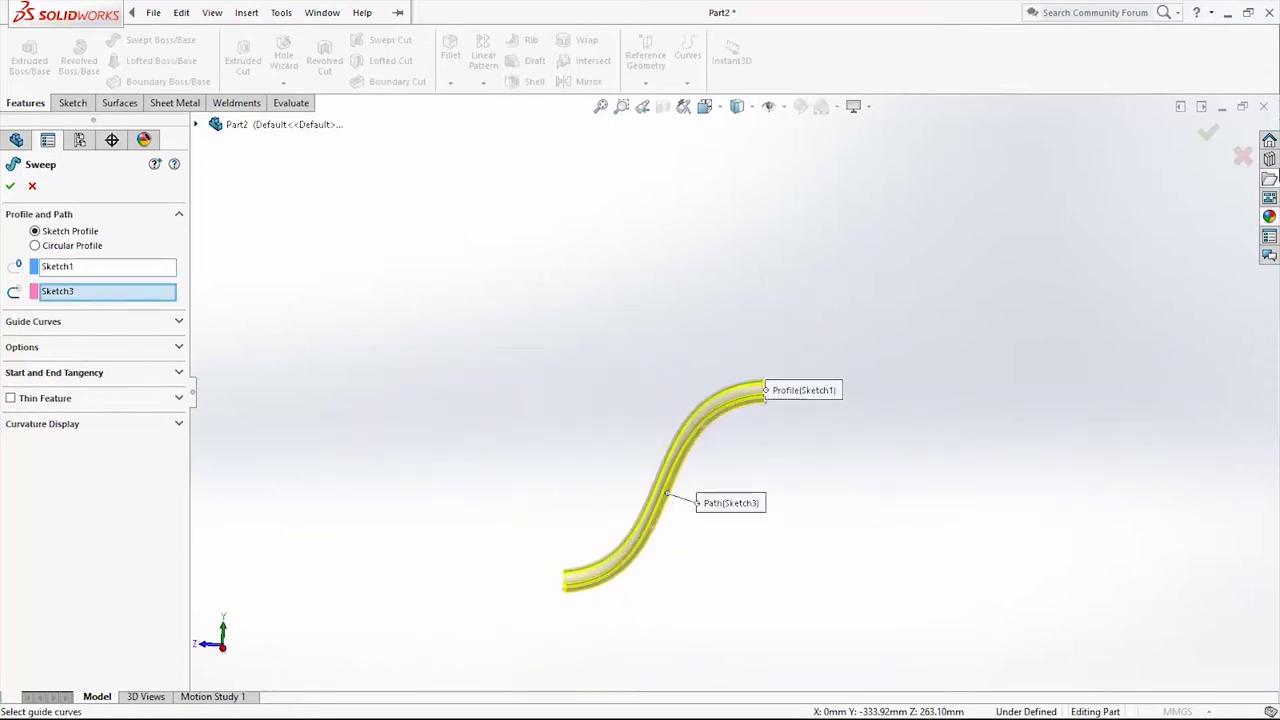
pyautogui.click(1208, 128)
# Apply a yellow color (255, 255, 0) to the sweep feature
pyautogui.moveTo(803, 494); pyautogui.dragTo(728, 511, button='middle')
pyautogui.click(55, 337)
pyautogui.rightClick(60, 338)
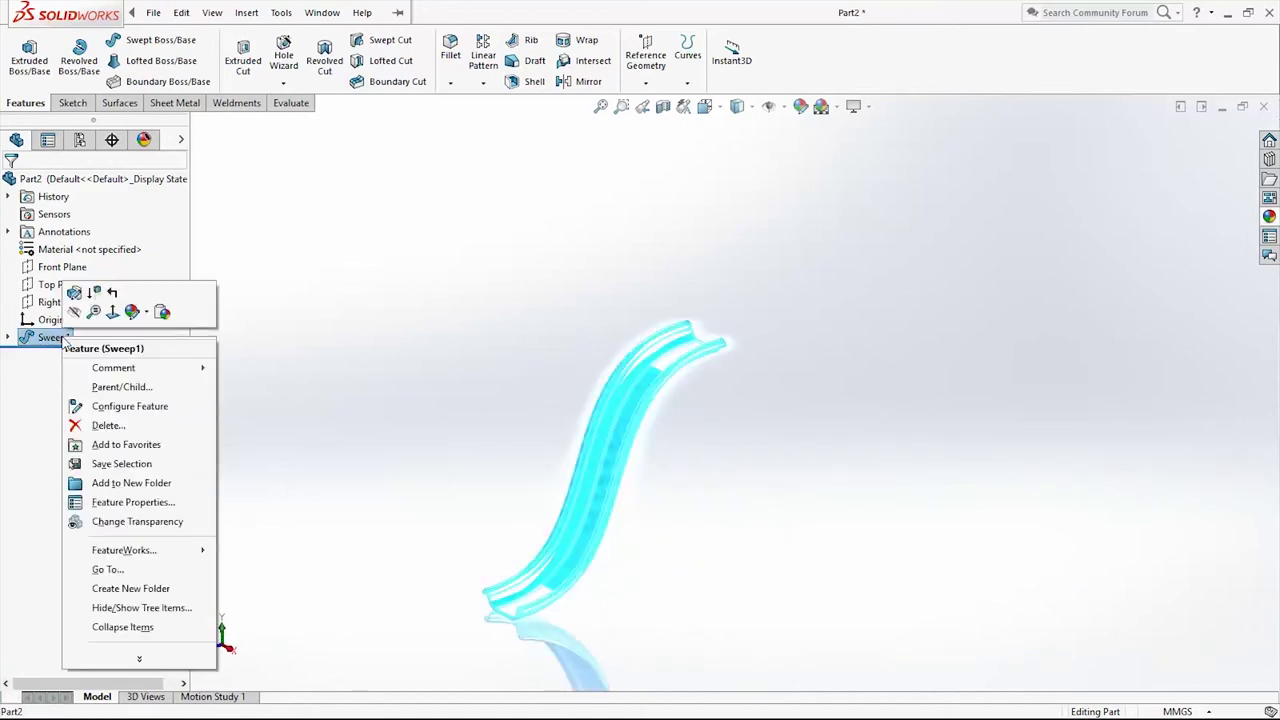
pyautogui.click(148, 316)
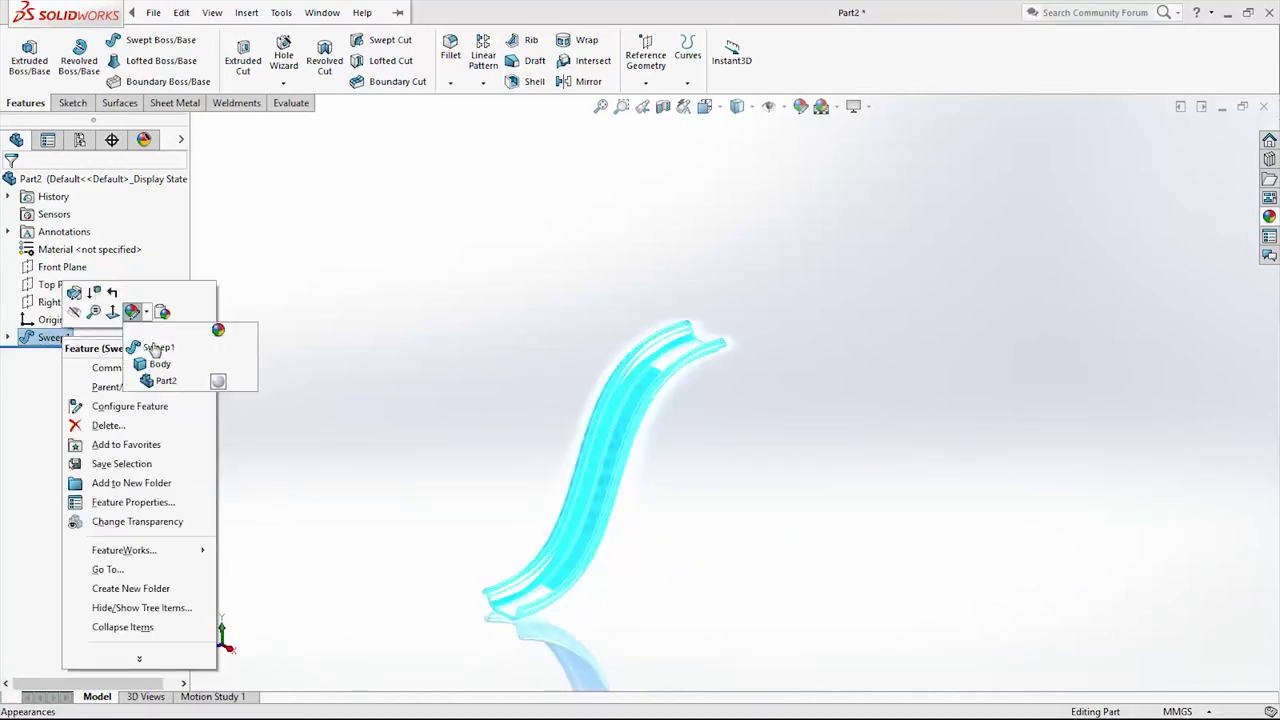
pyautogui.click(140, 346)
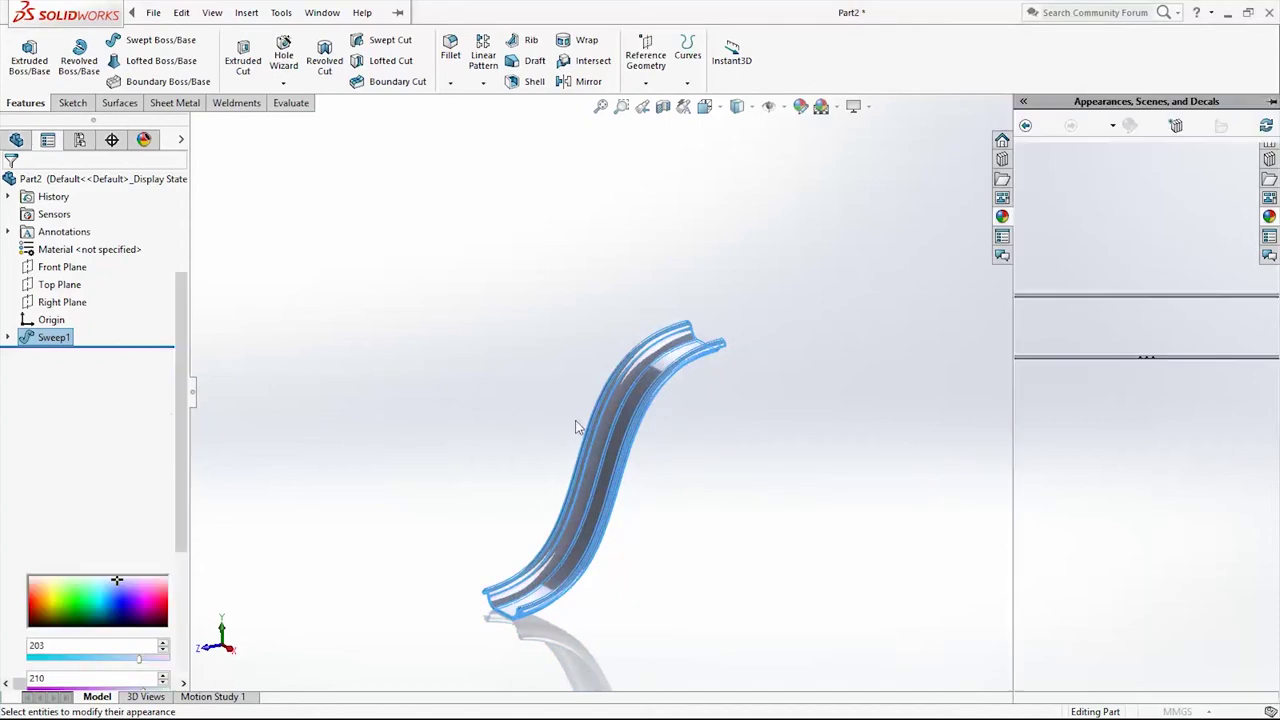
pyautogui.click(76, 516)
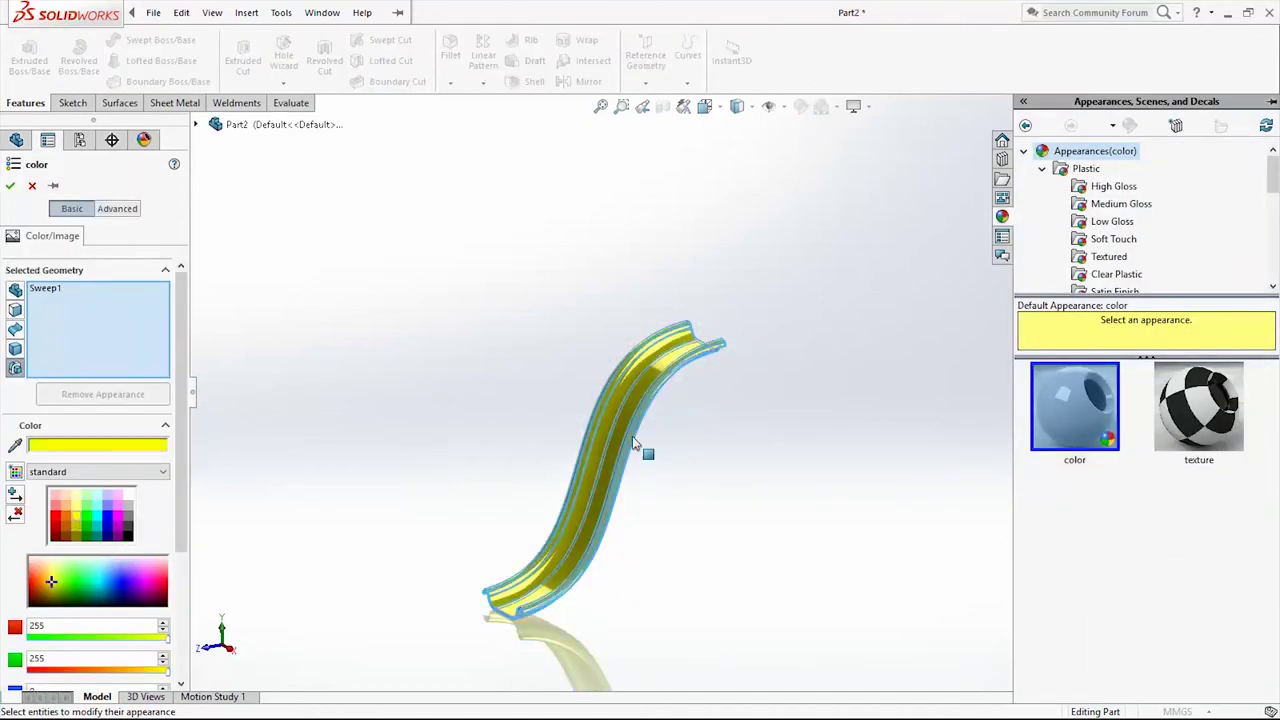
pyautogui.moveTo(657, 453)
pyautogui.mouseDown(button='middle')
pyautogui.moveTo(789, 474)
pyautogui.moveTo(660, 455)
pyautogui.mouseUp(button='middle')
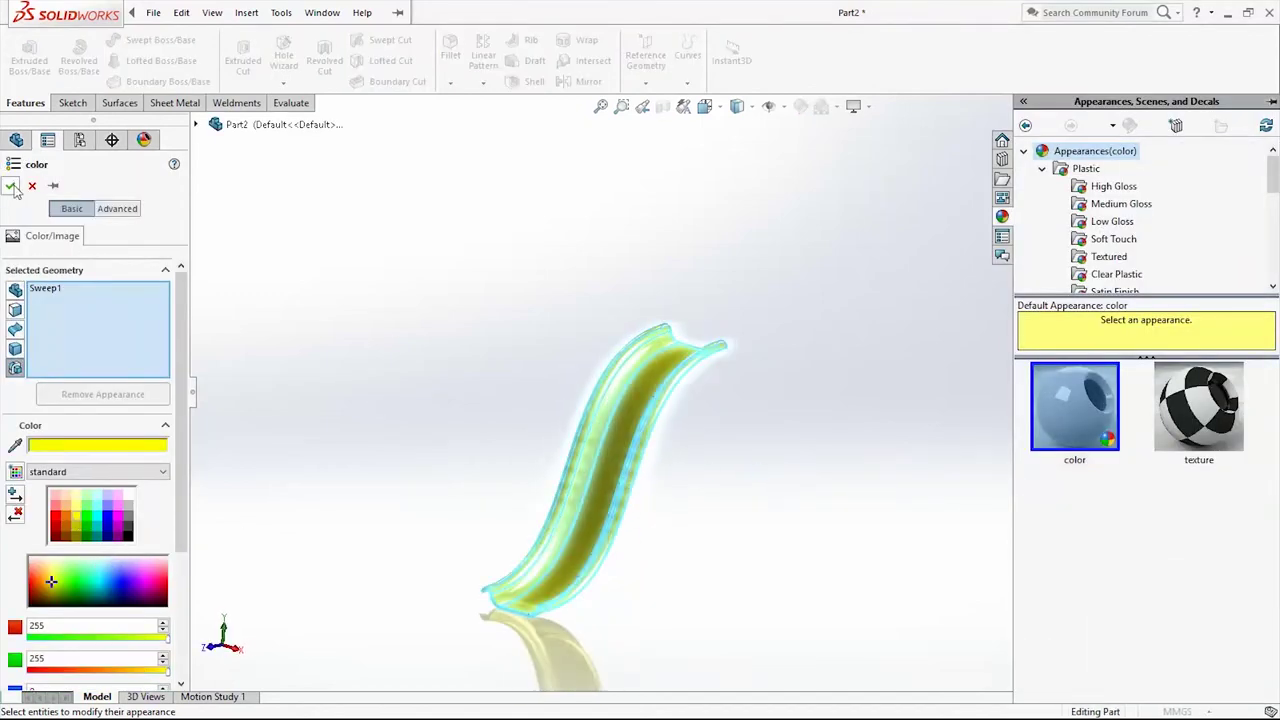
pyautogui.click(11, 187)
# On the Top Plane, sketch a centerline about 65 mm long from the origin along the middle of the slide
pyautogui.moveTo(797, 474); pyautogui.dragTo(750, 450, button='middle')
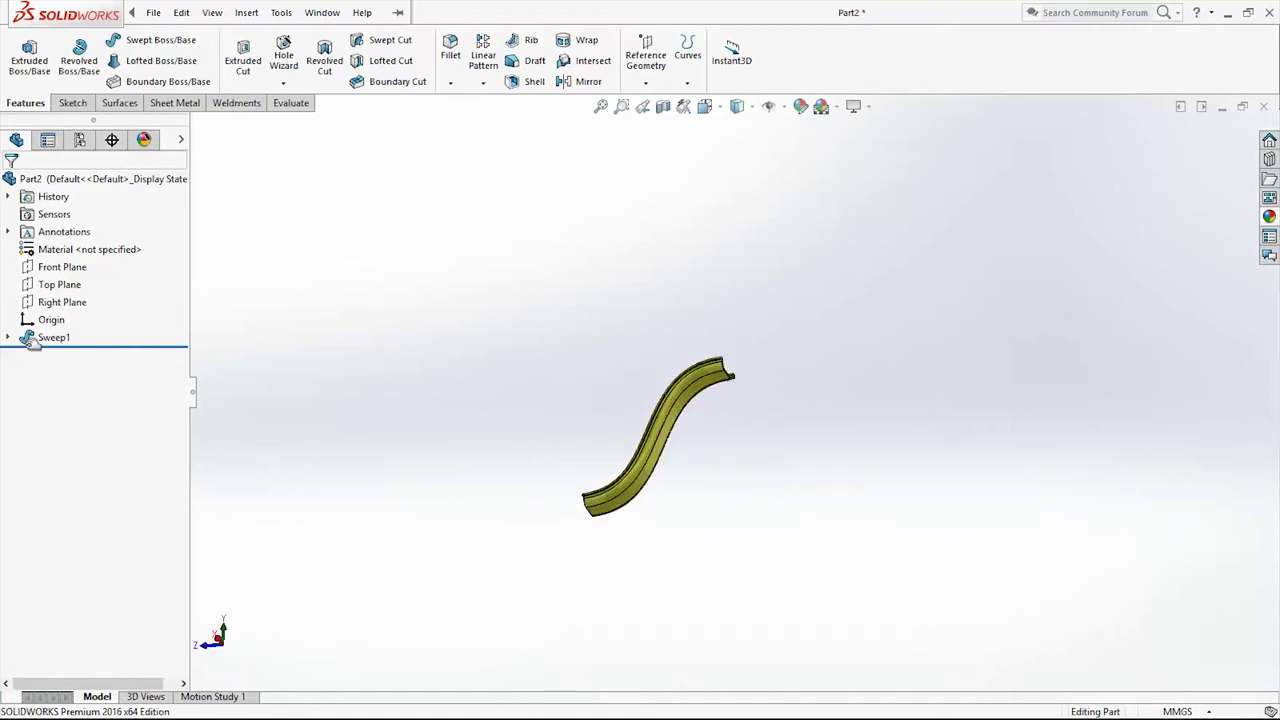
pyautogui.rightClick(70, 291)
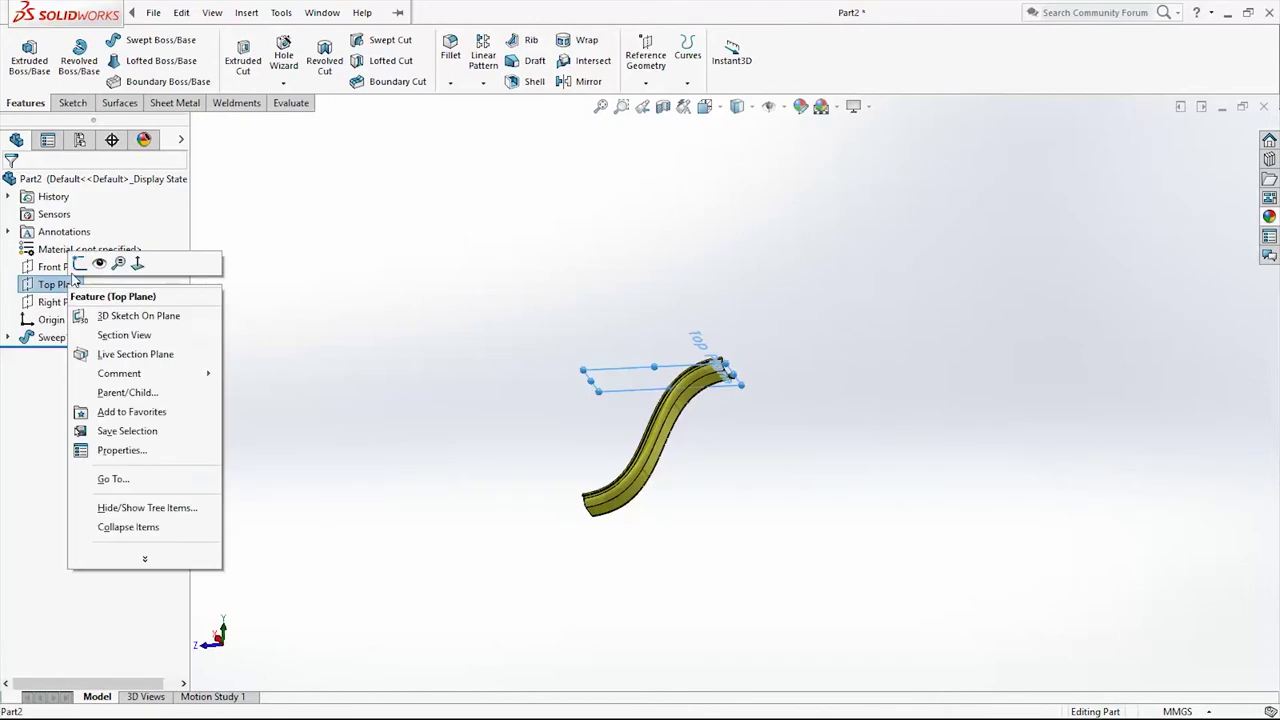
pyautogui.click(79, 263)
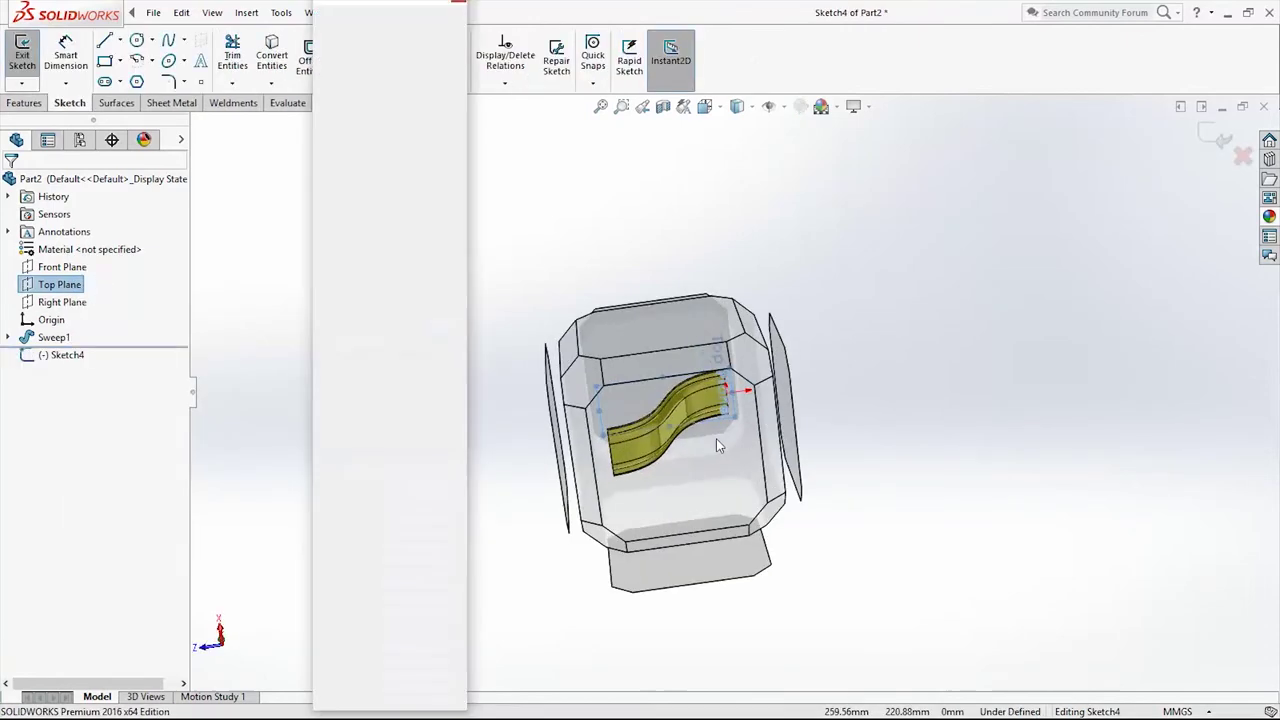
pyautogui.click(812, 395)
pyautogui.scroll(3, 1045, 394)
pyautogui.scroll(-4, 1045, 394)
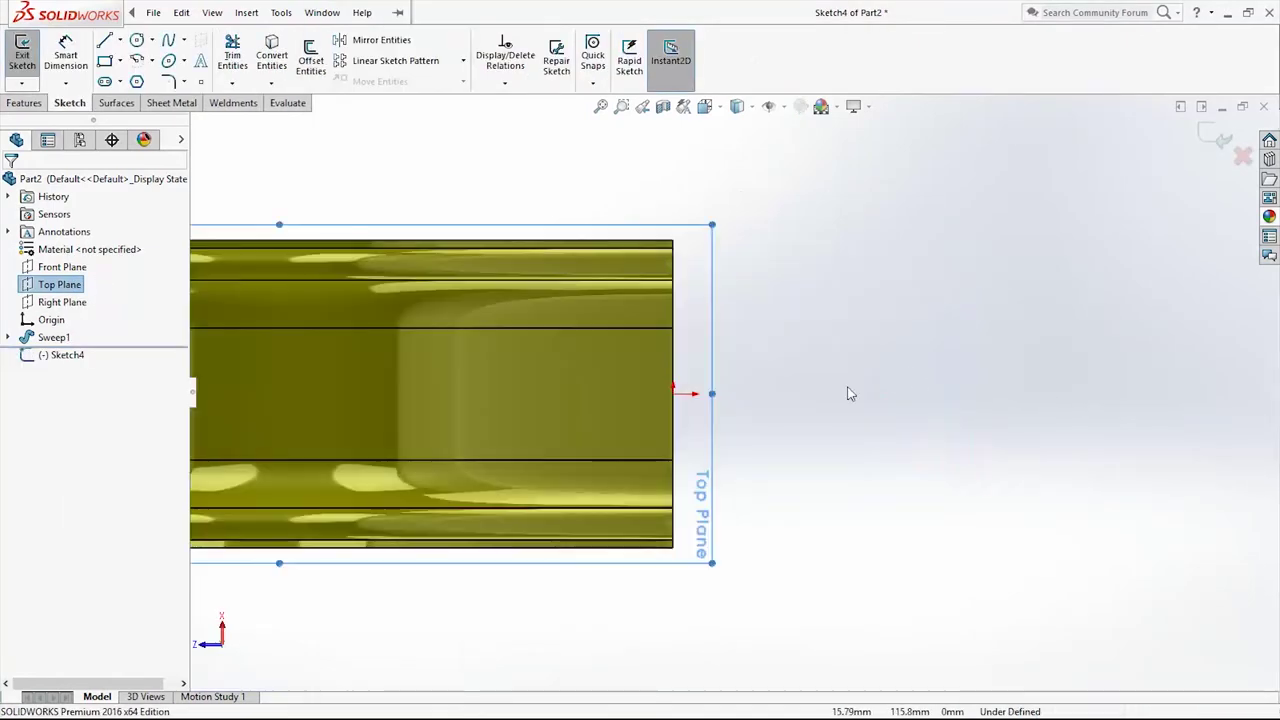
pyautogui.scroll(-1, 714, 411)
pyautogui.scroll(1, 700, 410)
pyautogui.click(119, 40)
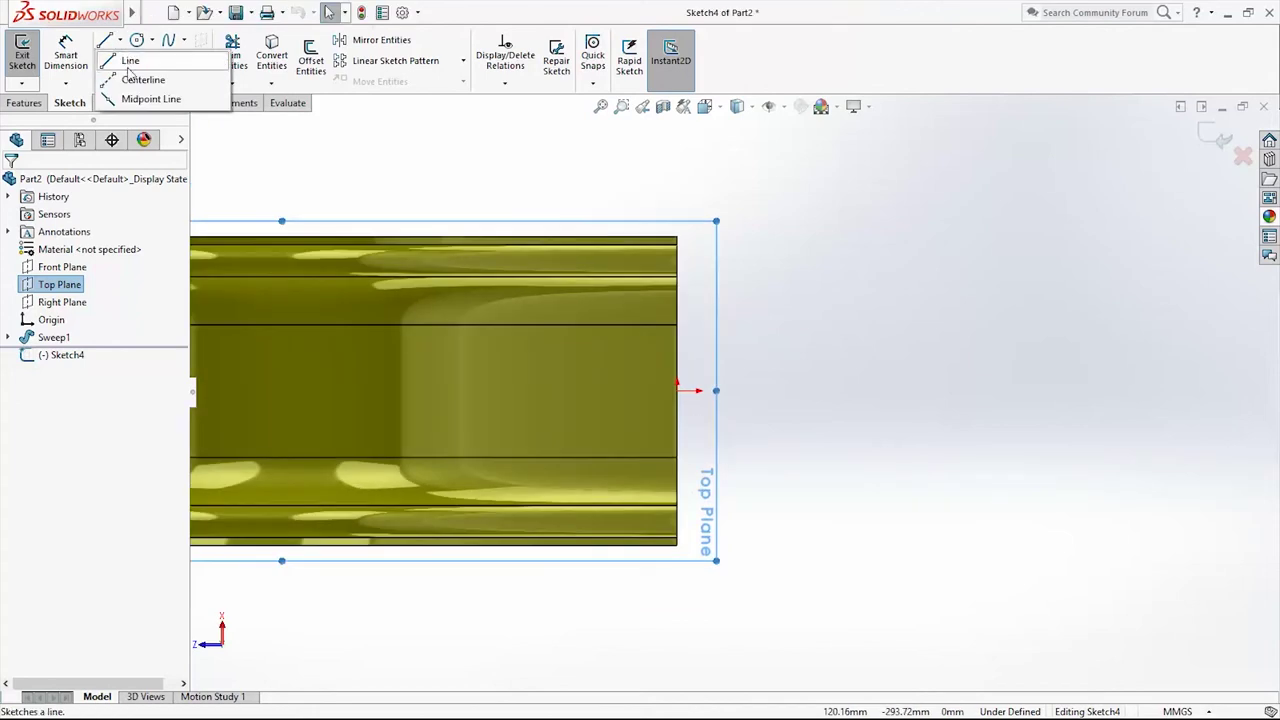
pyautogui.click(130, 80)
pyautogui.click(677, 390)
pyautogui.click(568, 390)
pyautogui.press('Escape')
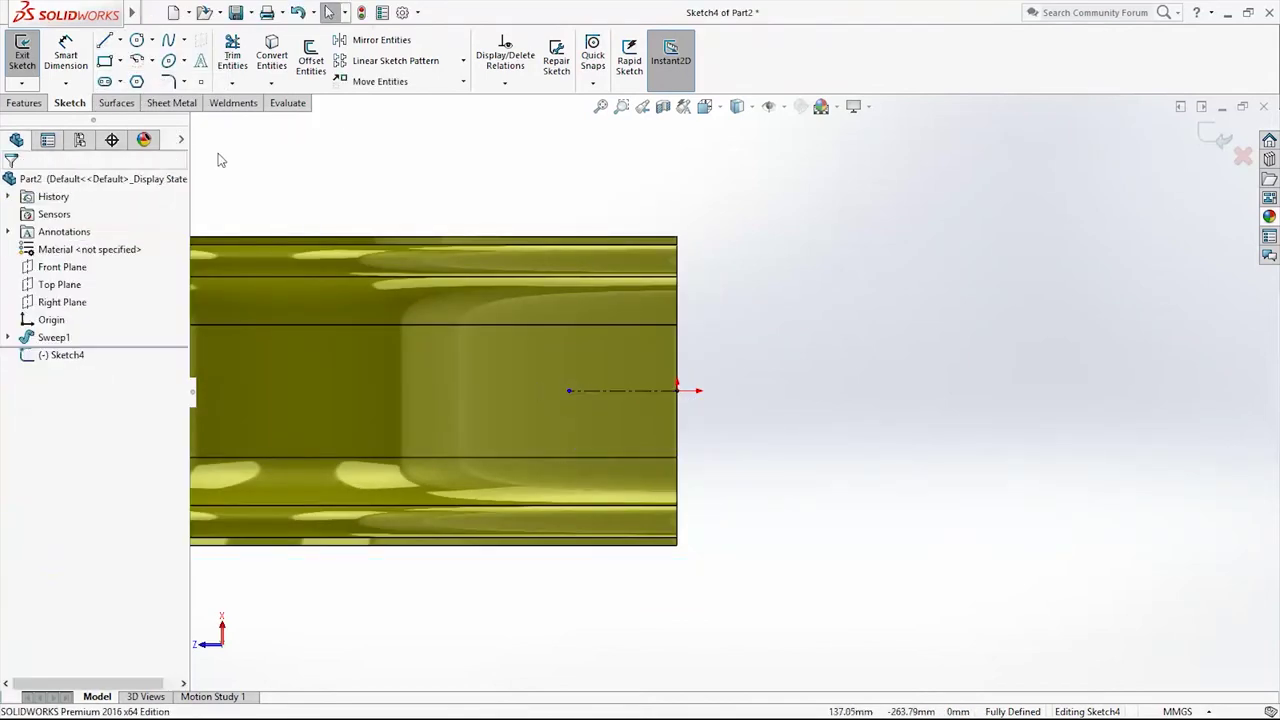
# Draw two small circles over the opposite side rims near the slide's upper end, with centers about 161 mm apart
pyautogui.click(652, 257)
pyautogui.click(661, 260)
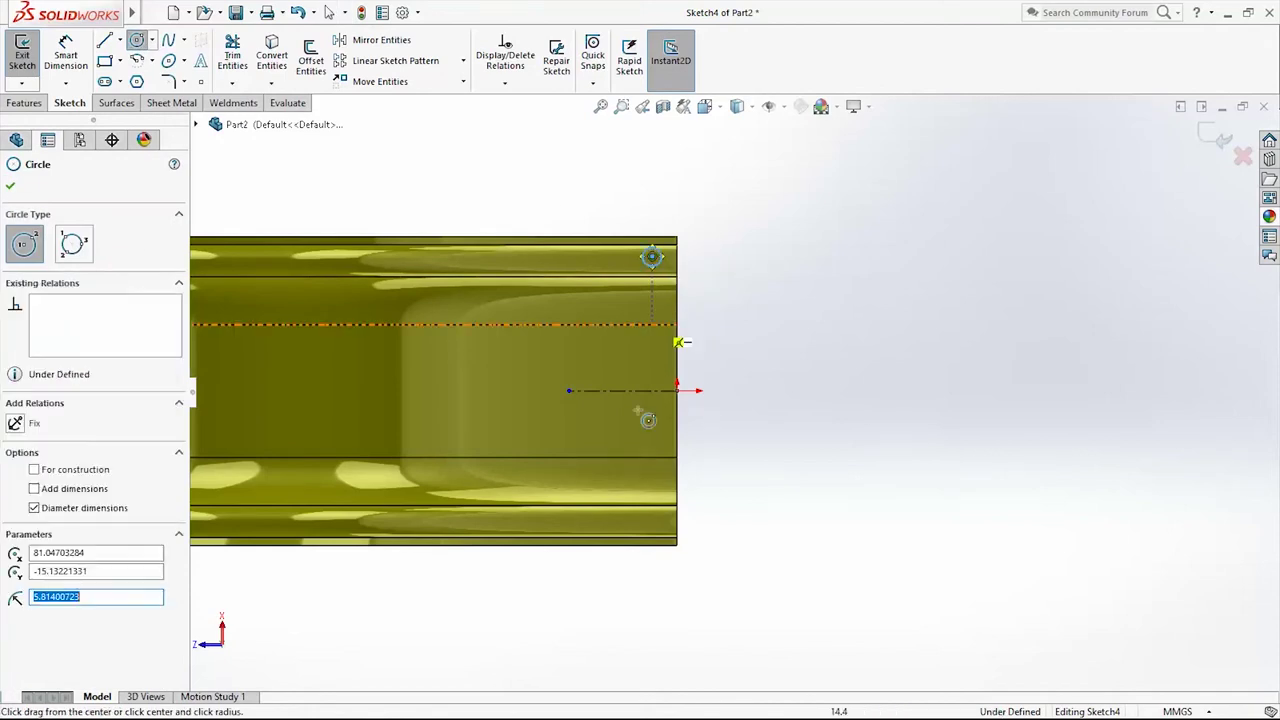
pyautogui.click(652, 523)
pyautogui.click(664, 531)
pyautogui.press('Escape')
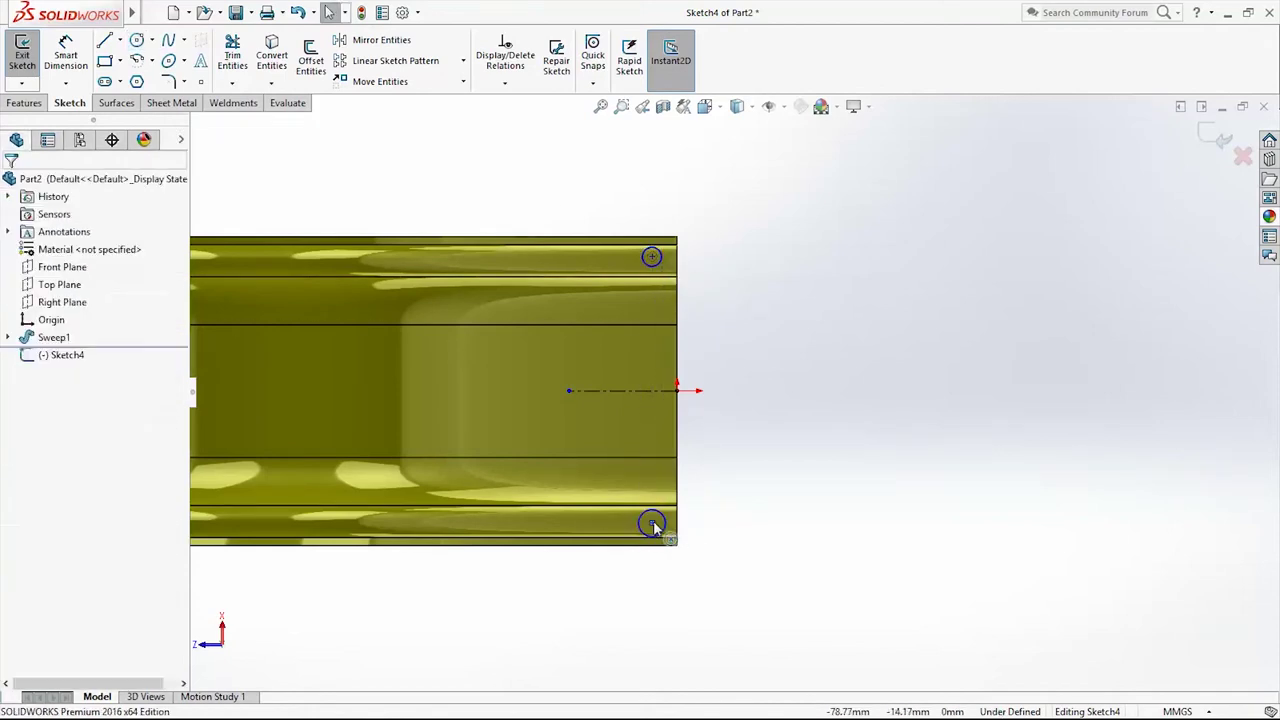
# Add a Horizontal relation between the center points of the two circles
pyautogui.click(651, 521)
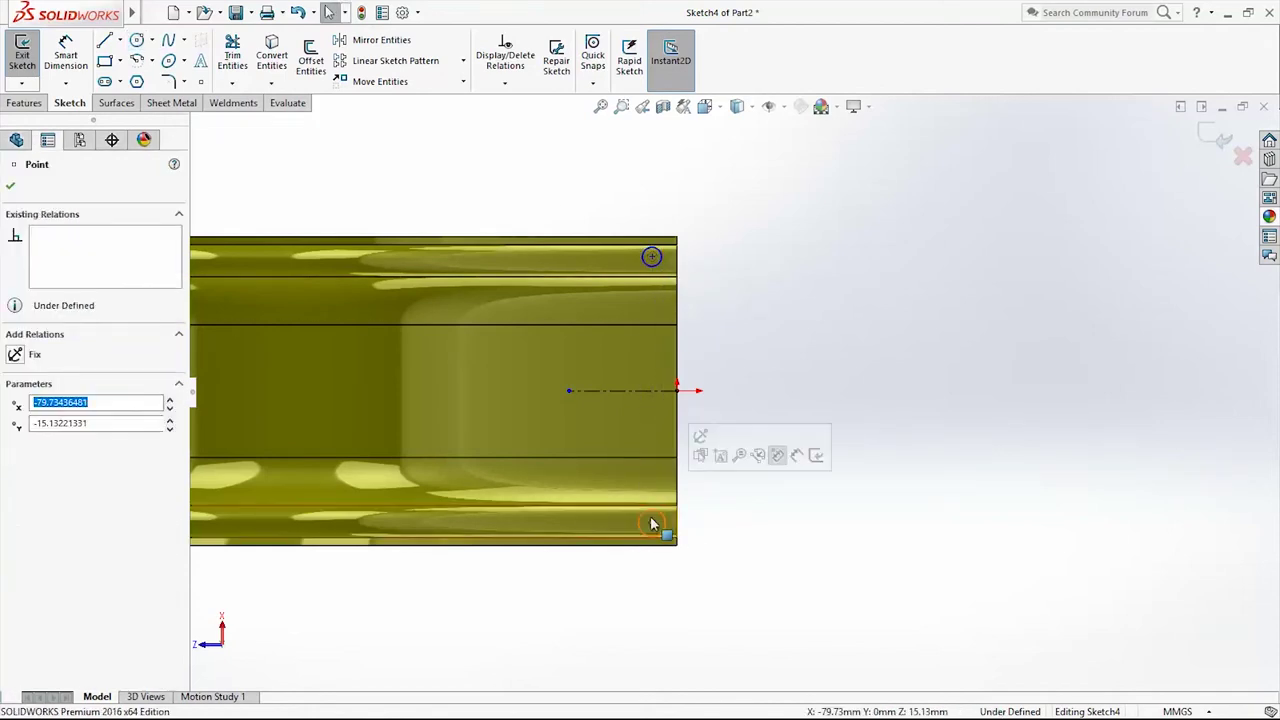
pyautogui.keyDown('ctrl'); pyautogui.click(651, 257); pyautogui.keyUp('ctrl')
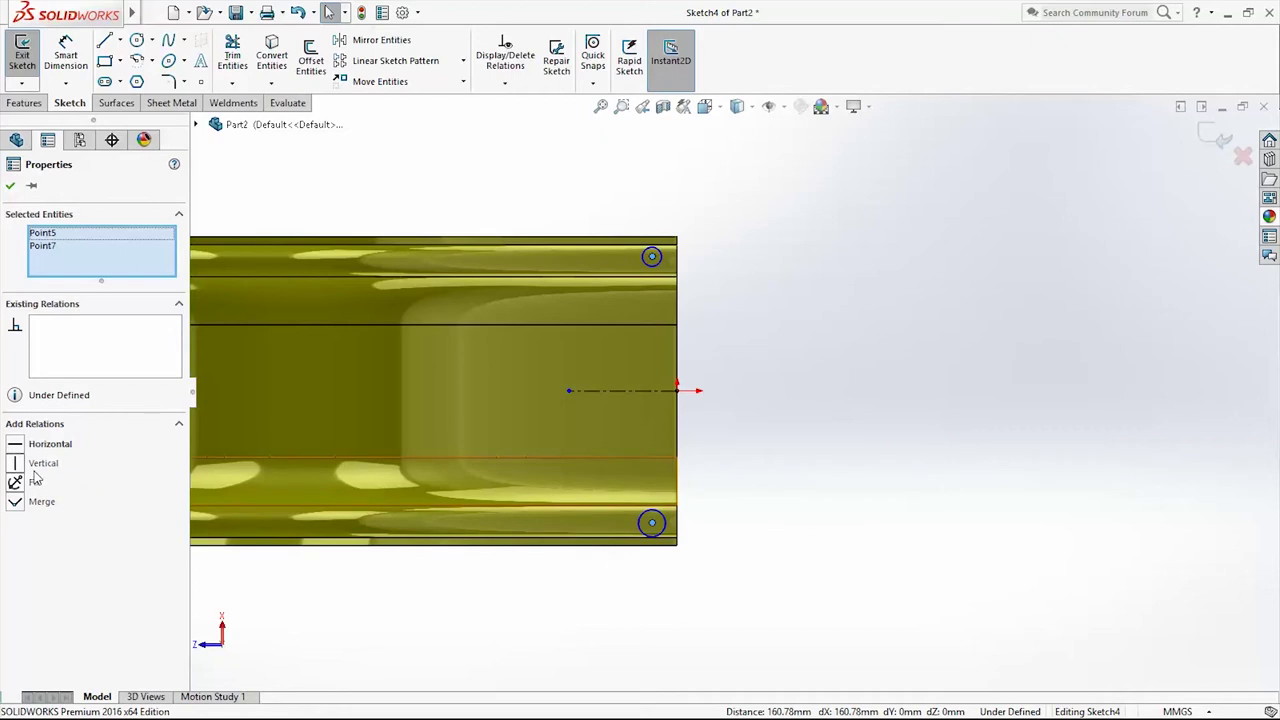
pyautogui.click(18, 445)
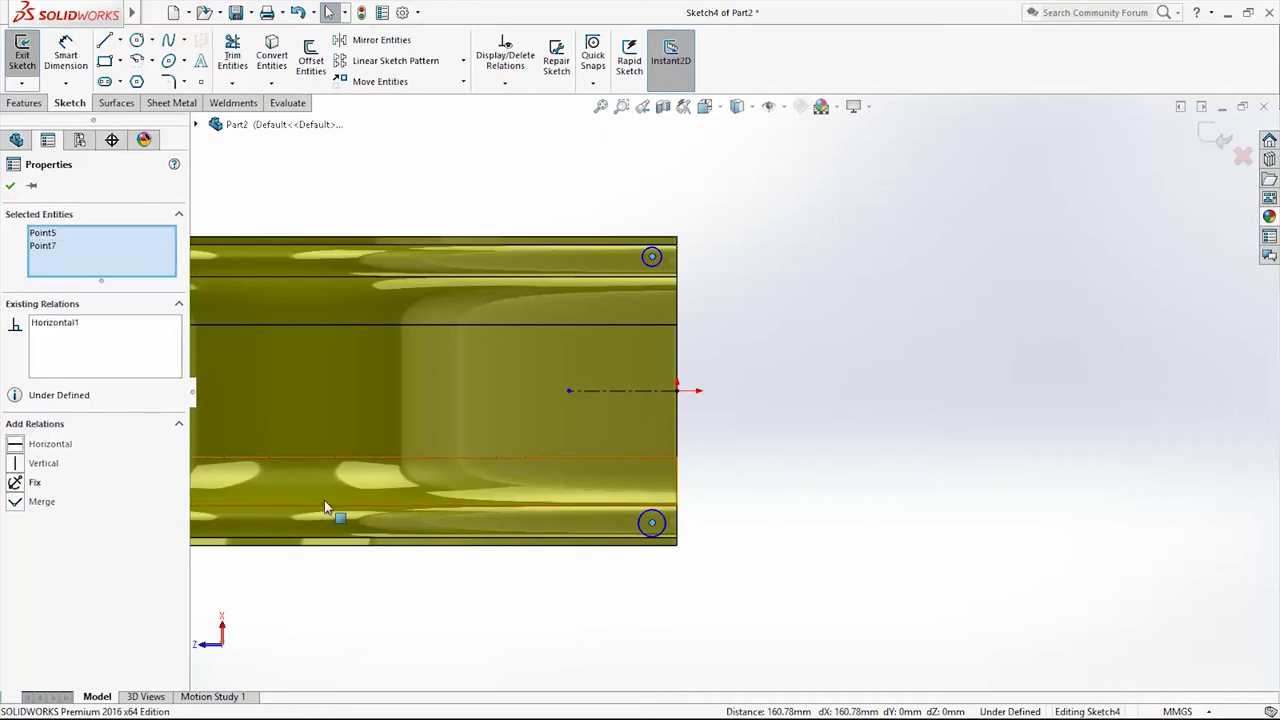
pyautogui.click(709, 408)
pyautogui.click(655, 390)
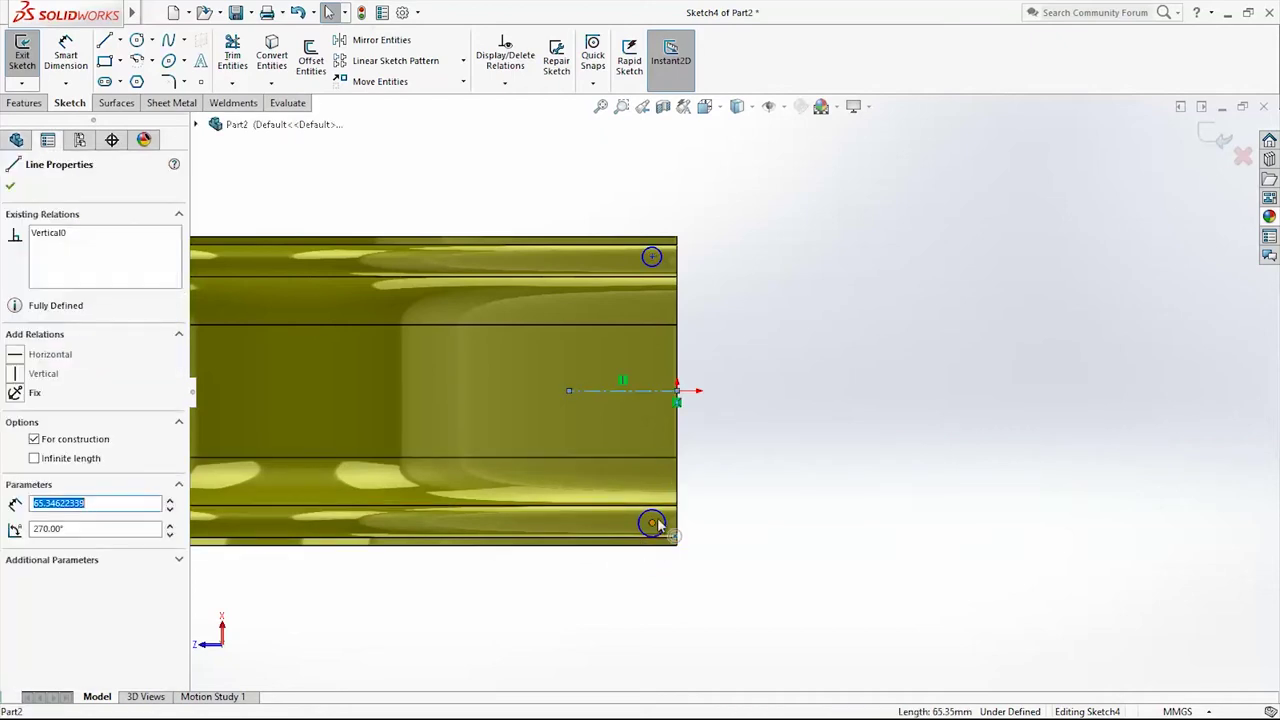
pyautogui.keyDown('ctrl'); pyautogui.click(652, 523); pyautogui.keyUp('ctrl')
pyautogui.keyDown('ctrl'); pyautogui.click(650, 250); pyautogui.keyUp('ctrl')
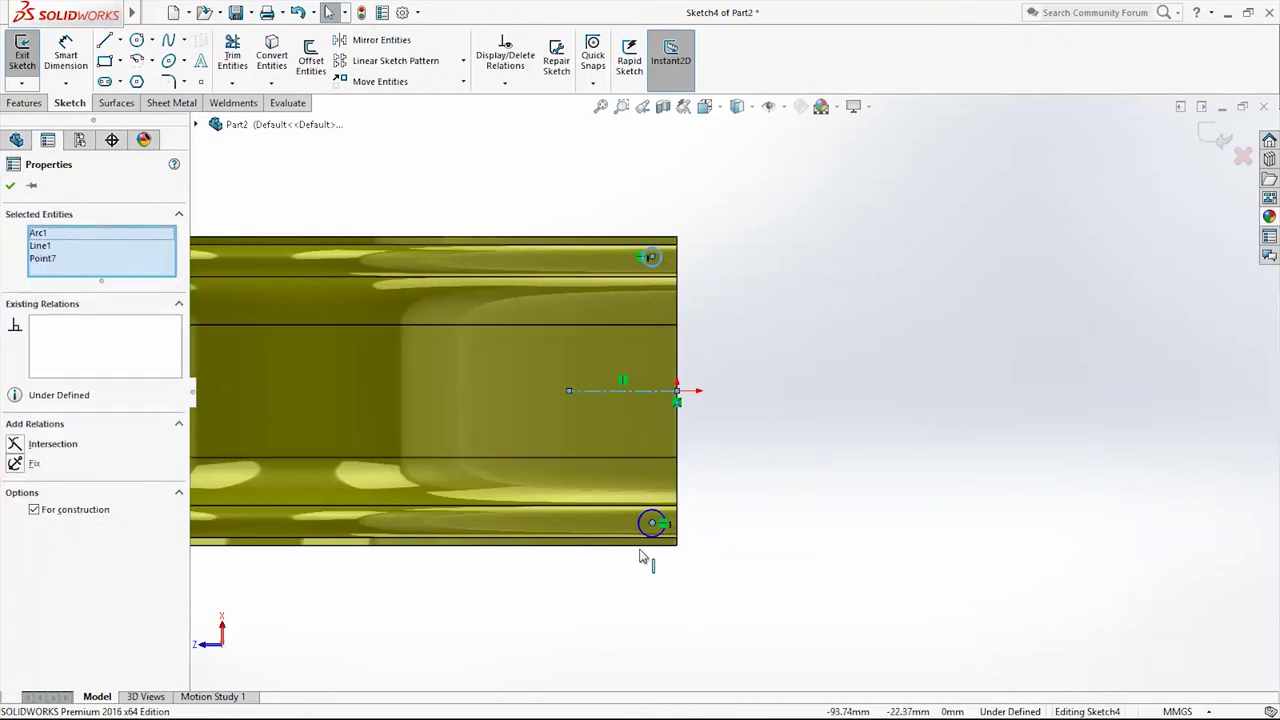
pyautogui.click(766, 560)
# Make the two circle centers symmetric about the centerline
pyautogui.click(677, 390)
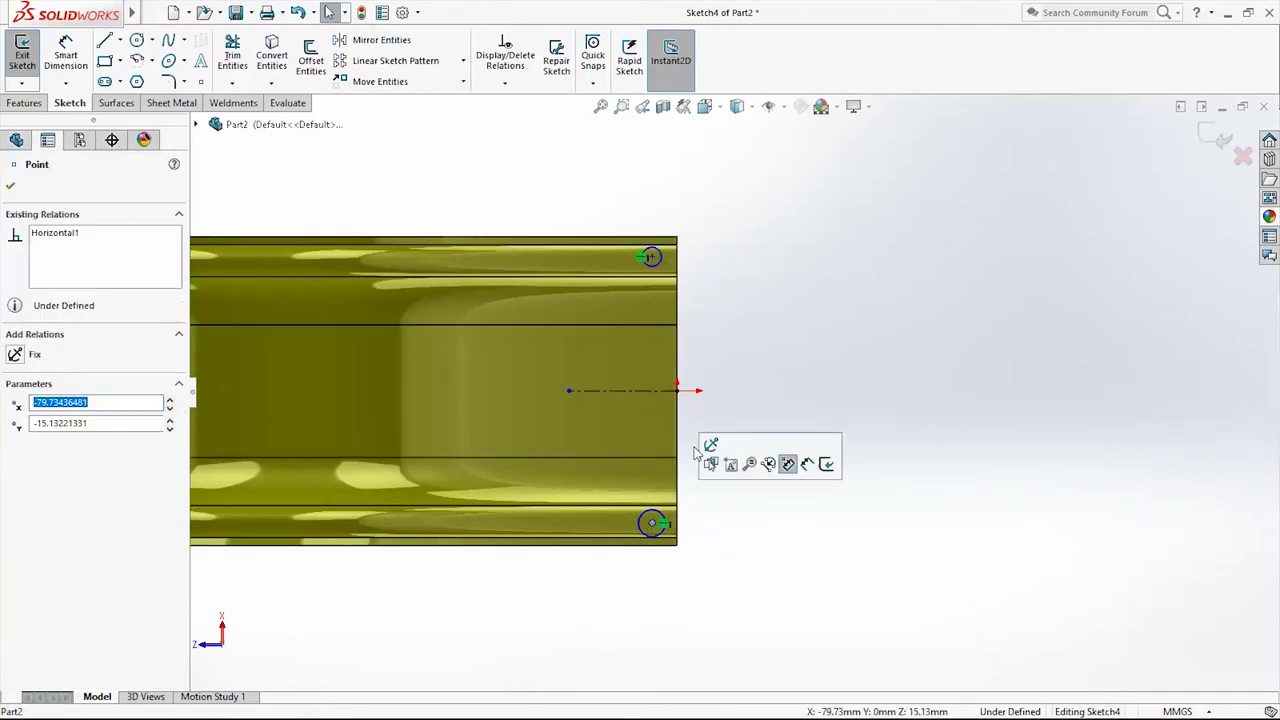
pyautogui.keyDown('ctrl'); pyautogui.click(651, 257); pyautogui.keyUp('ctrl')
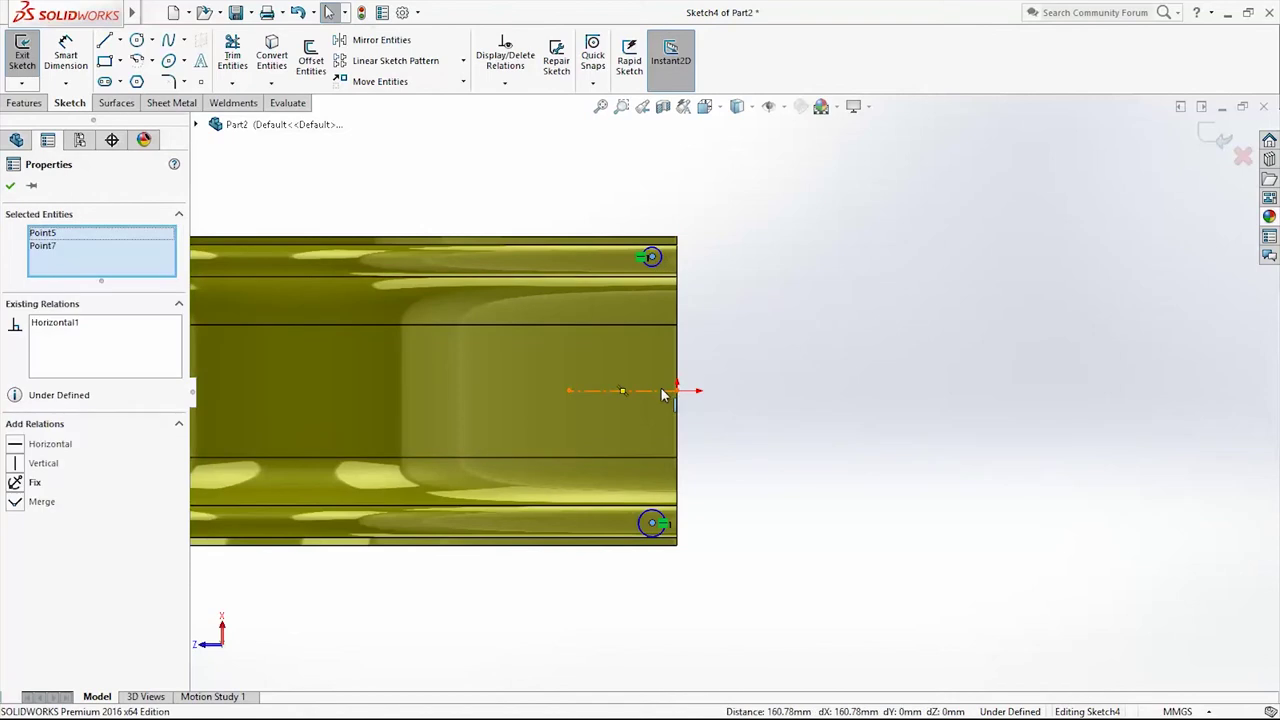
pyautogui.keyDown('ctrl'); pyautogui.click(630, 391); pyautogui.keyUp('ctrl')
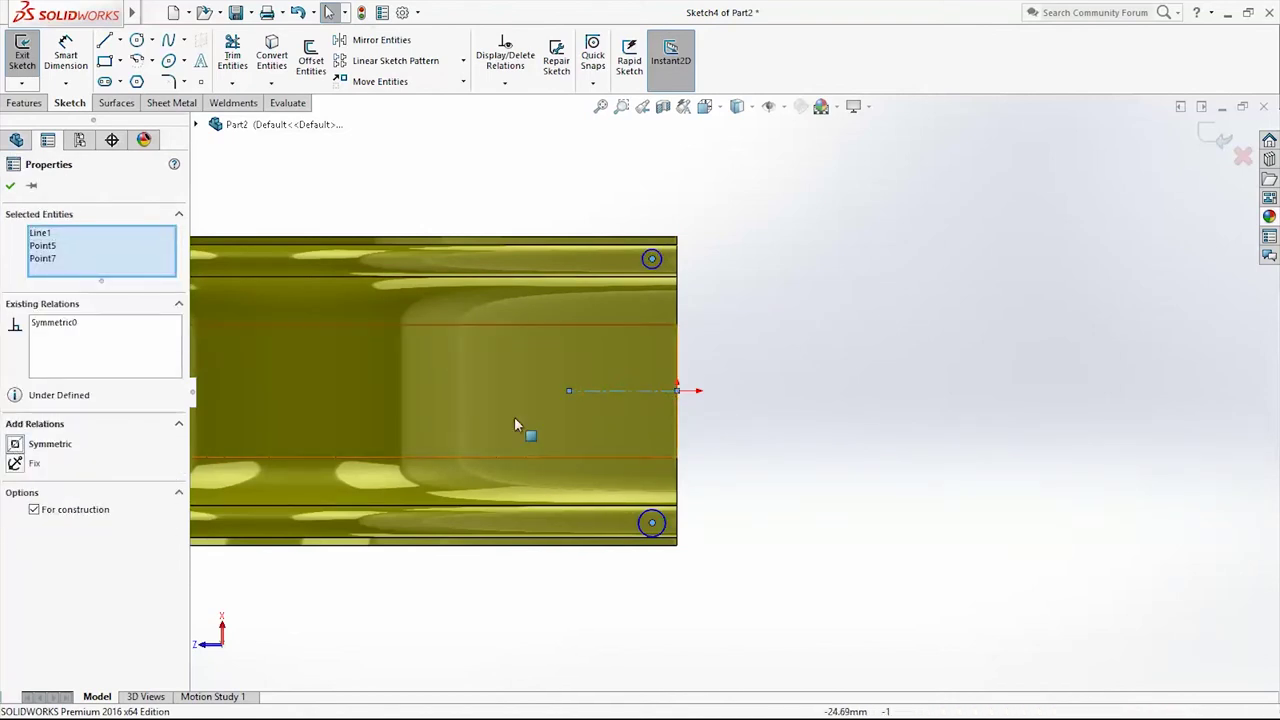
pyautogui.click(15, 444)
pyautogui.click(66, 55)
pyautogui.press('Escape')
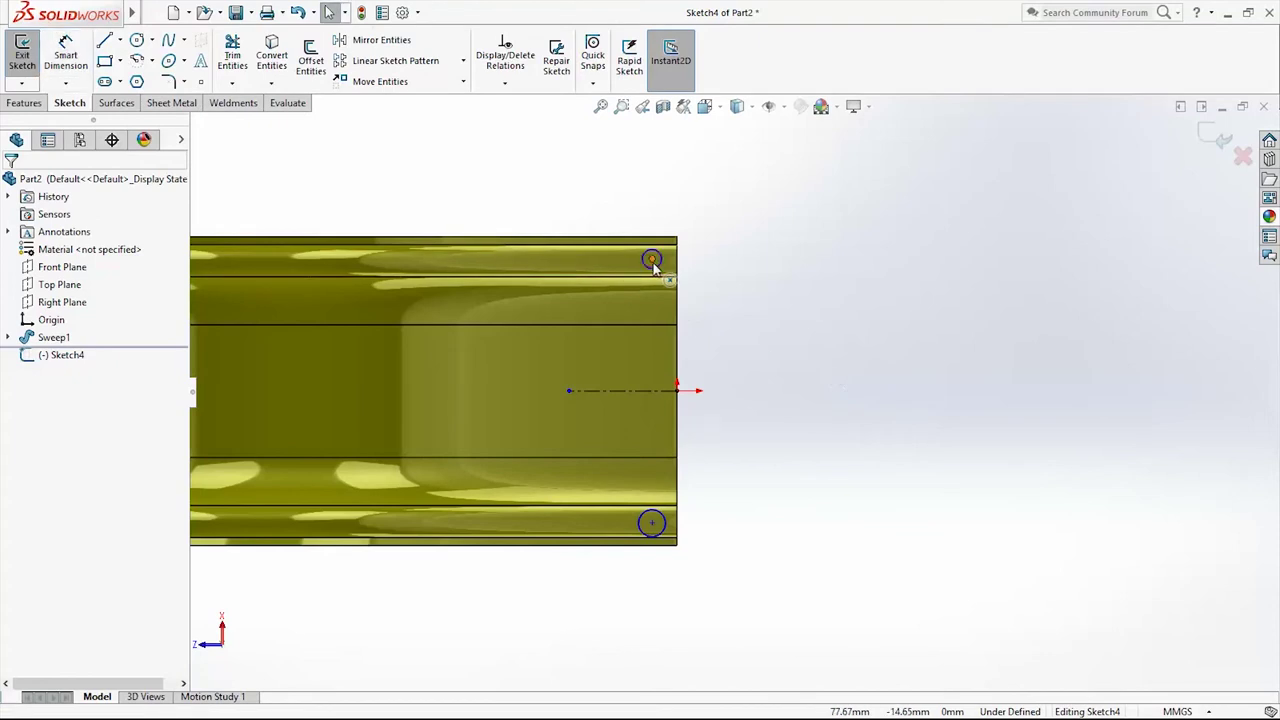
# Make the two circles equal and set the diameter of one to 15 mm
pyautogui.click(665, 522)
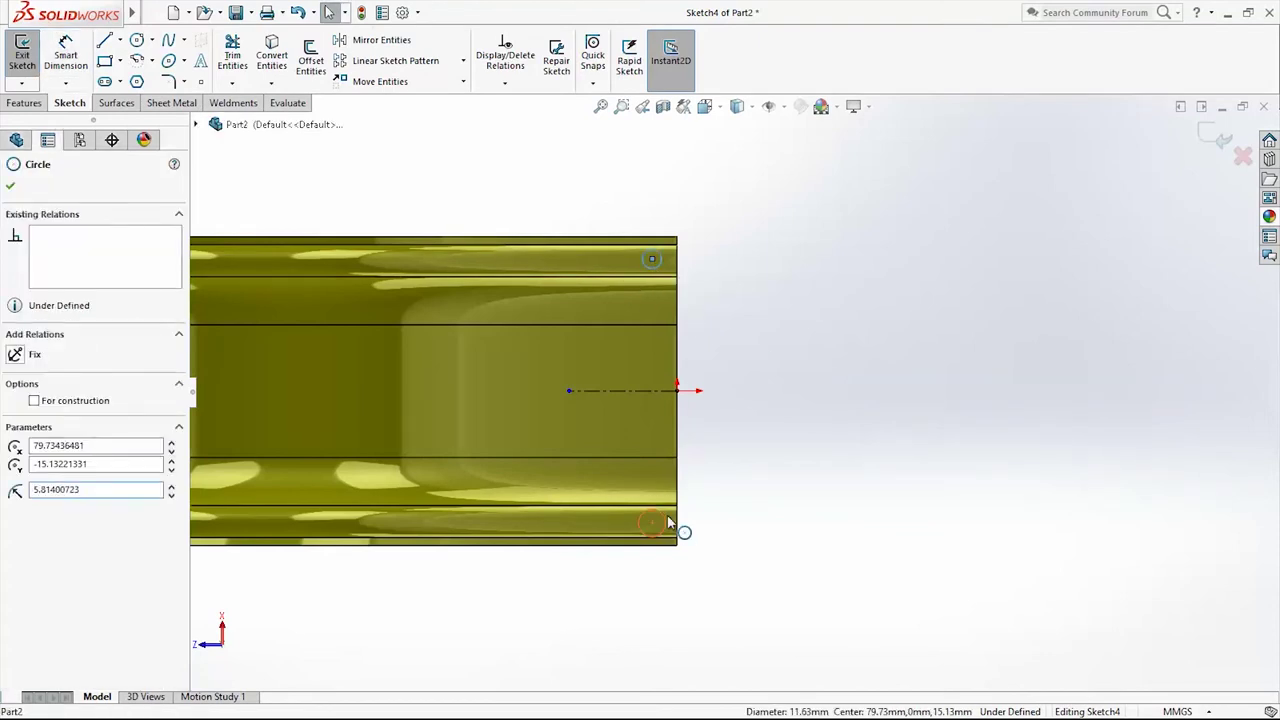
pyautogui.keyDown('ctrl'); pyautogui.click(665, 516); pyautogui.keyUp('ctrl')
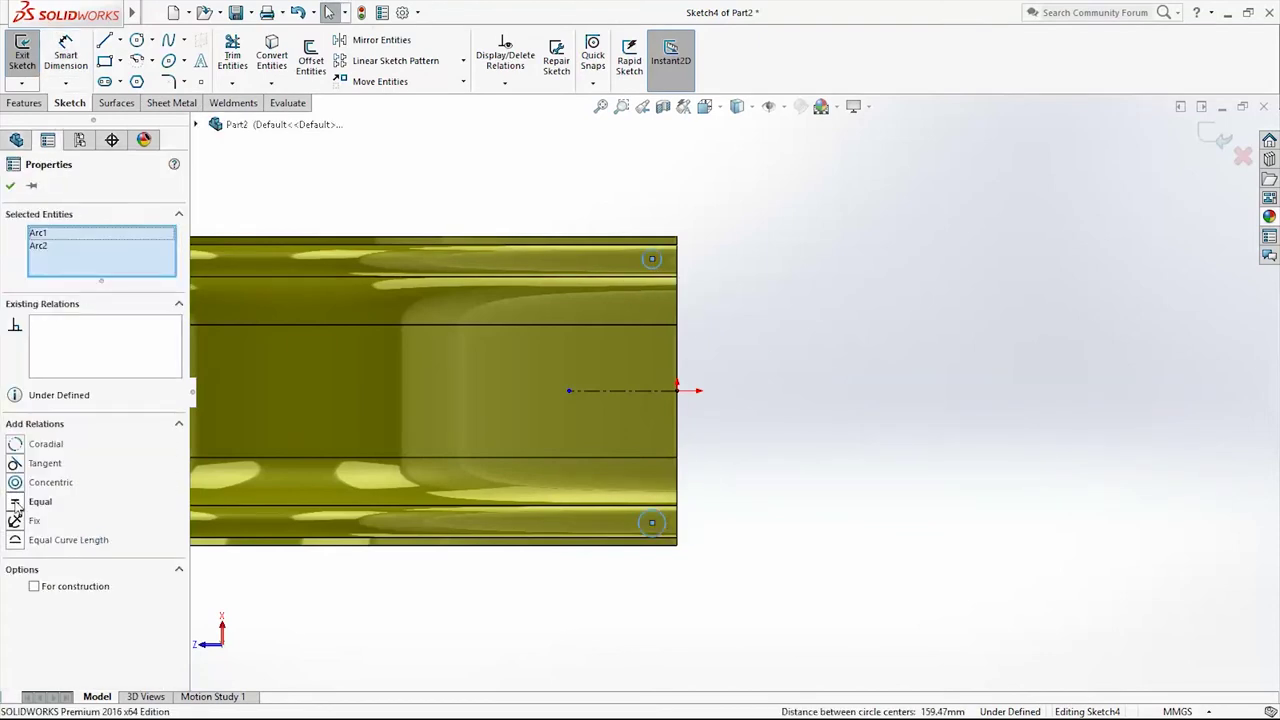
pyautogui.click(66, 55)
pyautogui.click(666, 264)
pyautogui.click(754, 280)
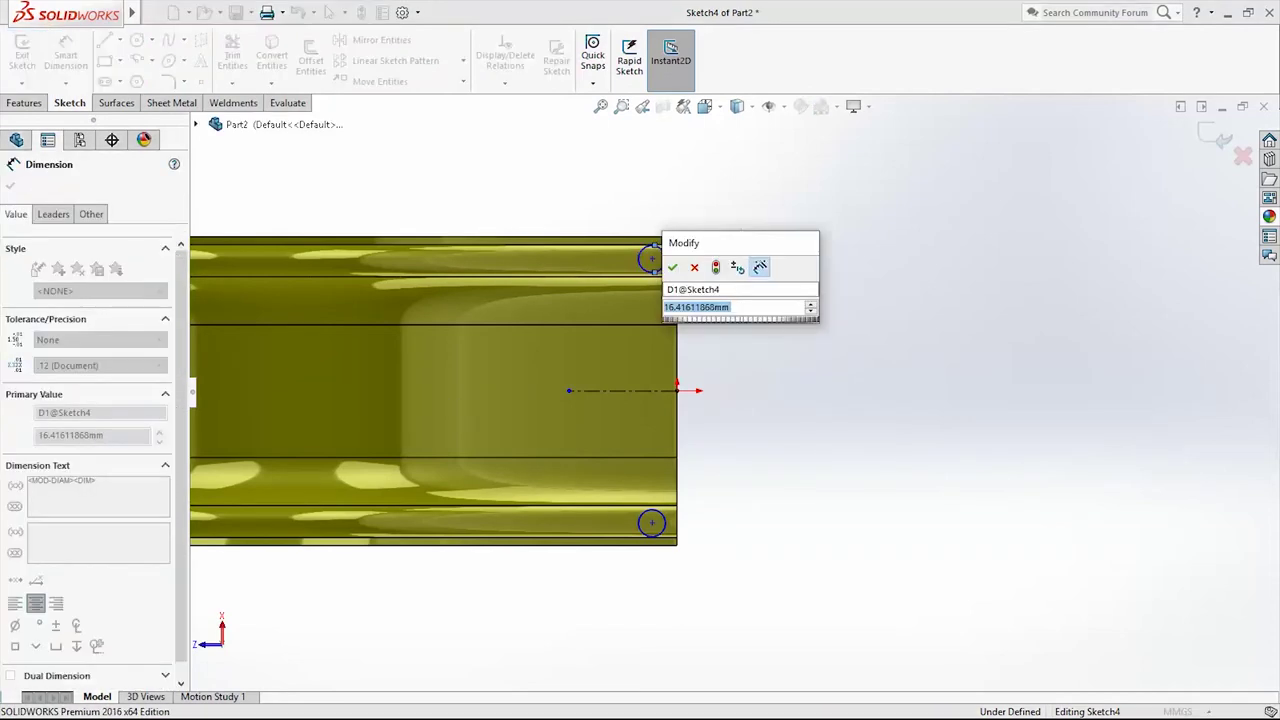
pyautogui.write('15')
pyautogui.press('Return')
pyautogui.press('Escape')
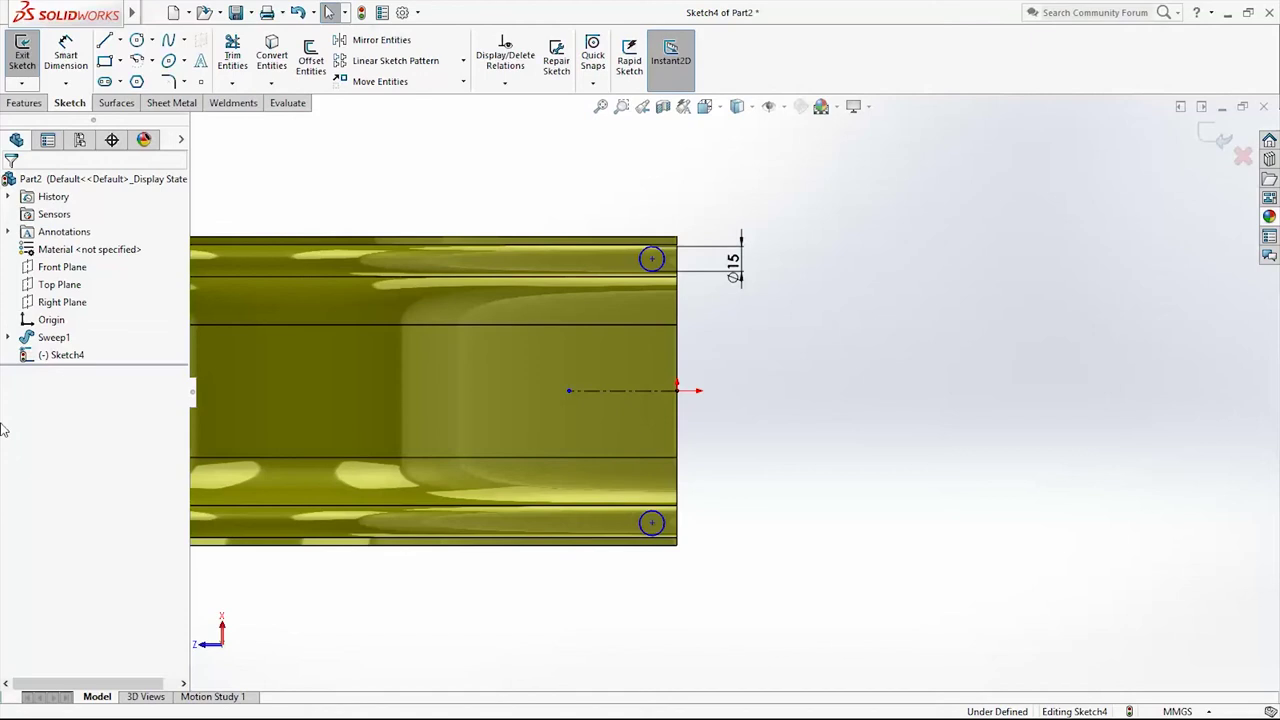
# Dimension the distance from one circle's center to the centerline as 80 mm
pyautogui.click(84, 50)
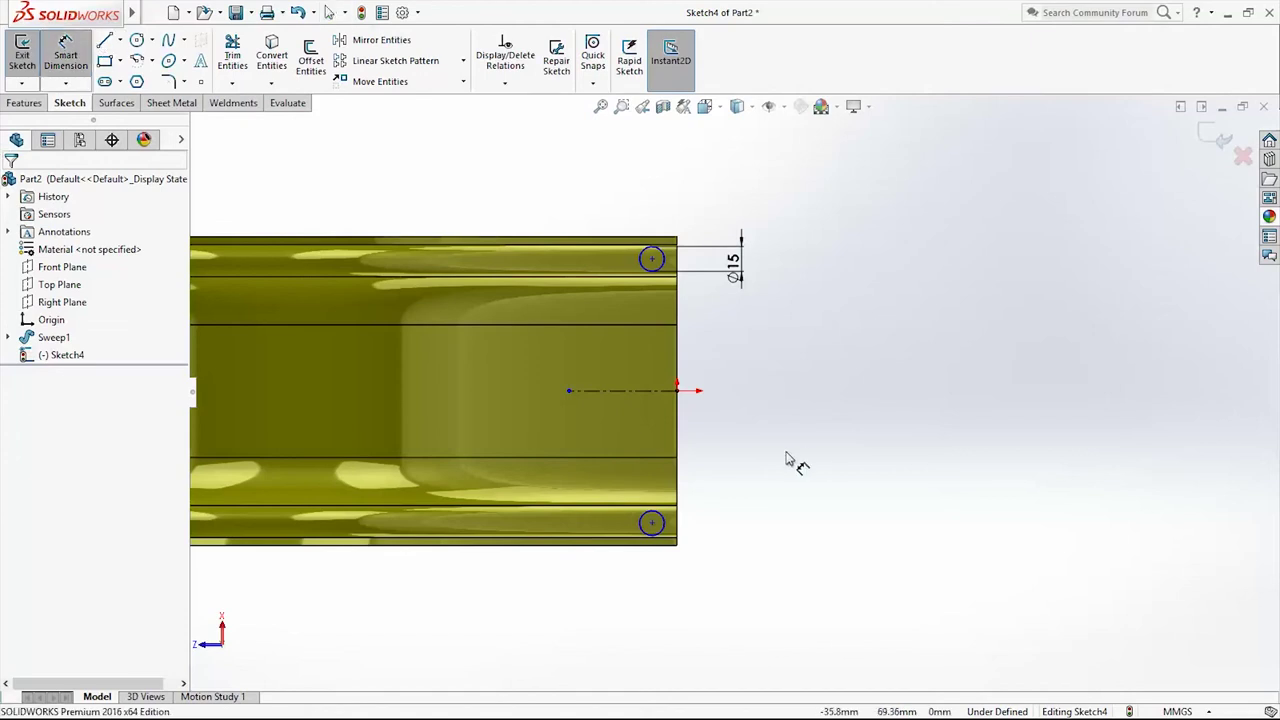
pyautogui.click(650, 390)
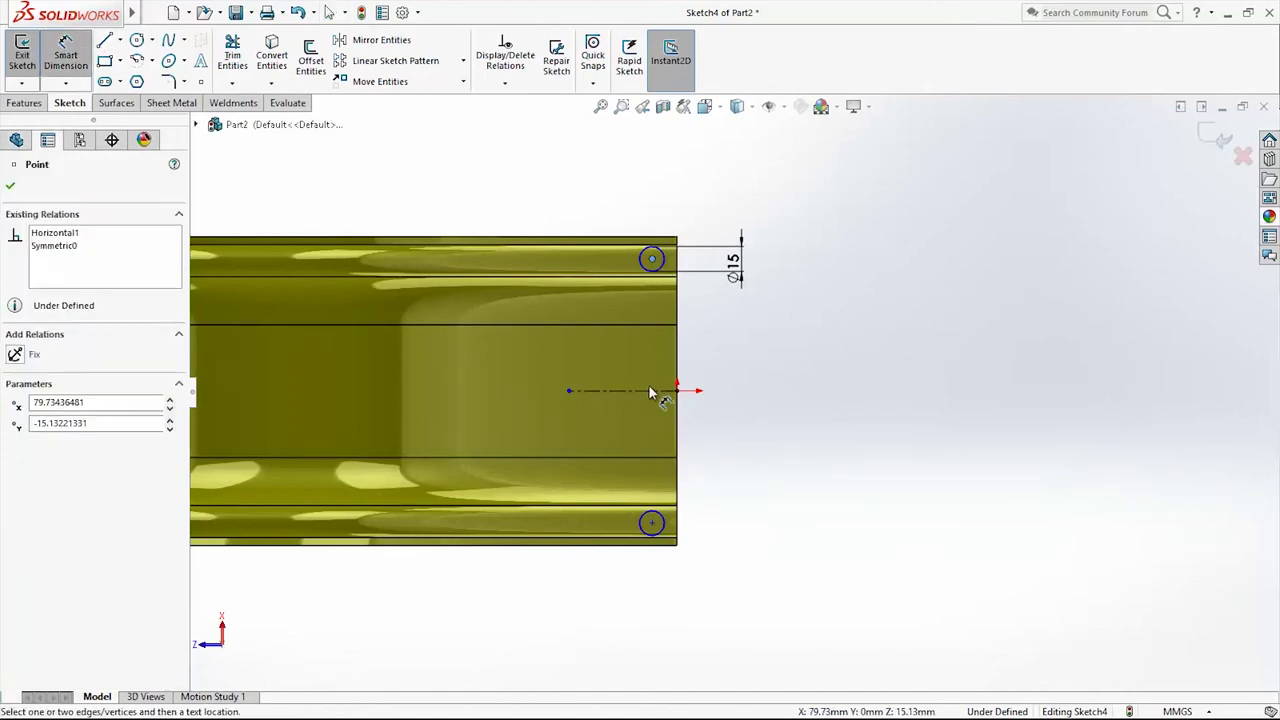
pyautogui.click(657, 392)
pyautogui.click(823, 332)
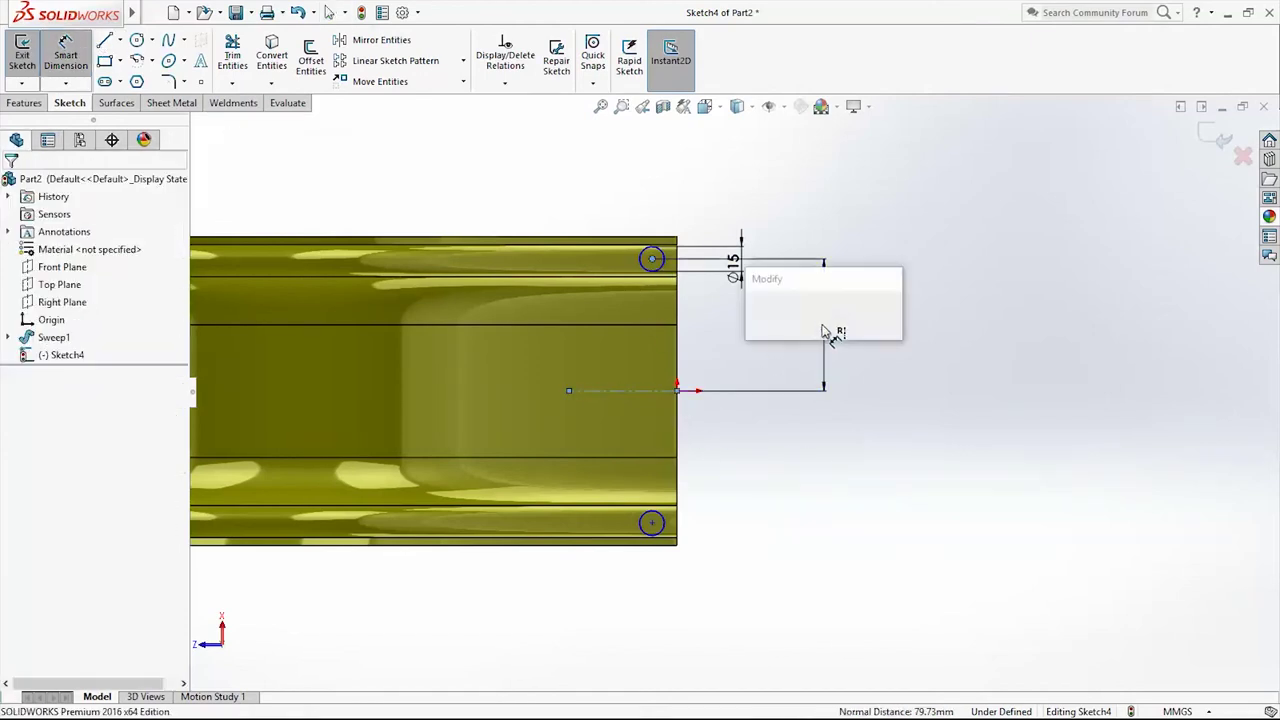
pyautogui.write('80')
pyautogui.press('Return')
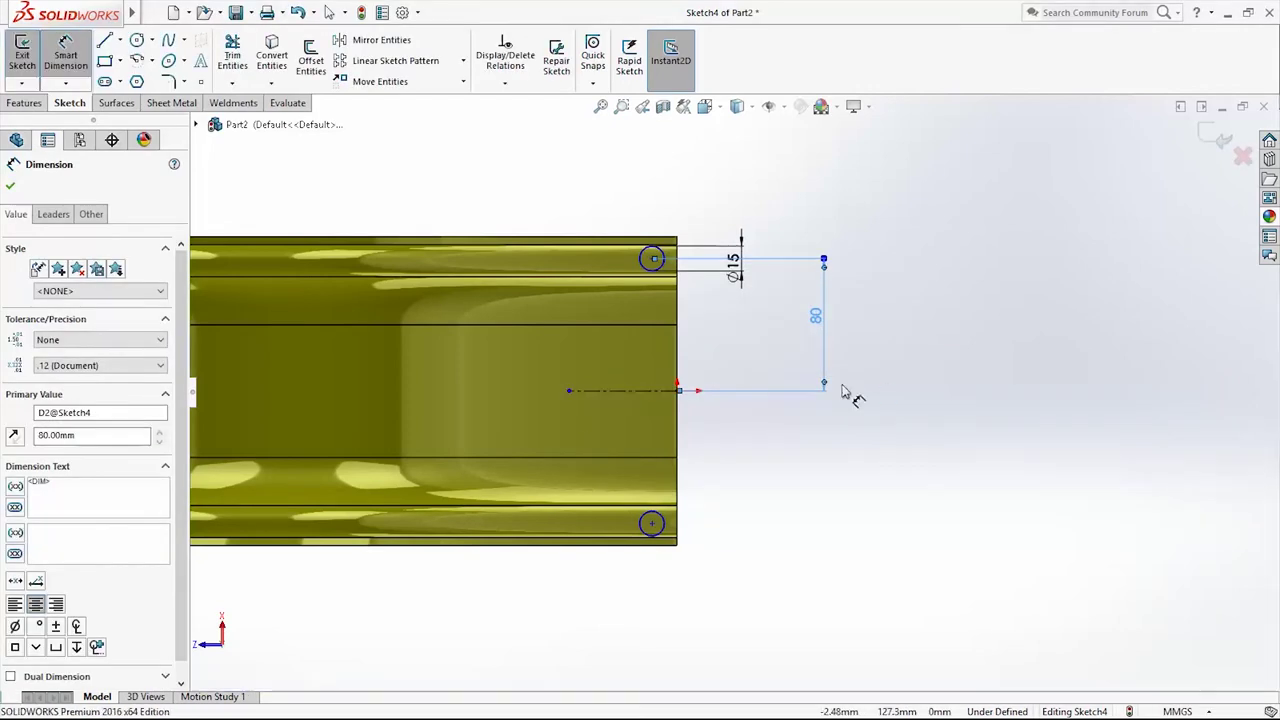
# Dimension the circle center 20 mm from the origin along the slide's length, and finish the sketch
pyautogui.moveTo(785, 369)
pyautogui.mouseDown(button='middle')
pyautogui.moveTo(771, 406)
pyautogui.moveTo(697, 412)
pyautogui.moveTo(953, 433)
pyautogui.mouseUp(button='middle')
pyautogui.scroll(3, 953, 432)
pyautogui.press('space')
pyautogui.click(754, 388)
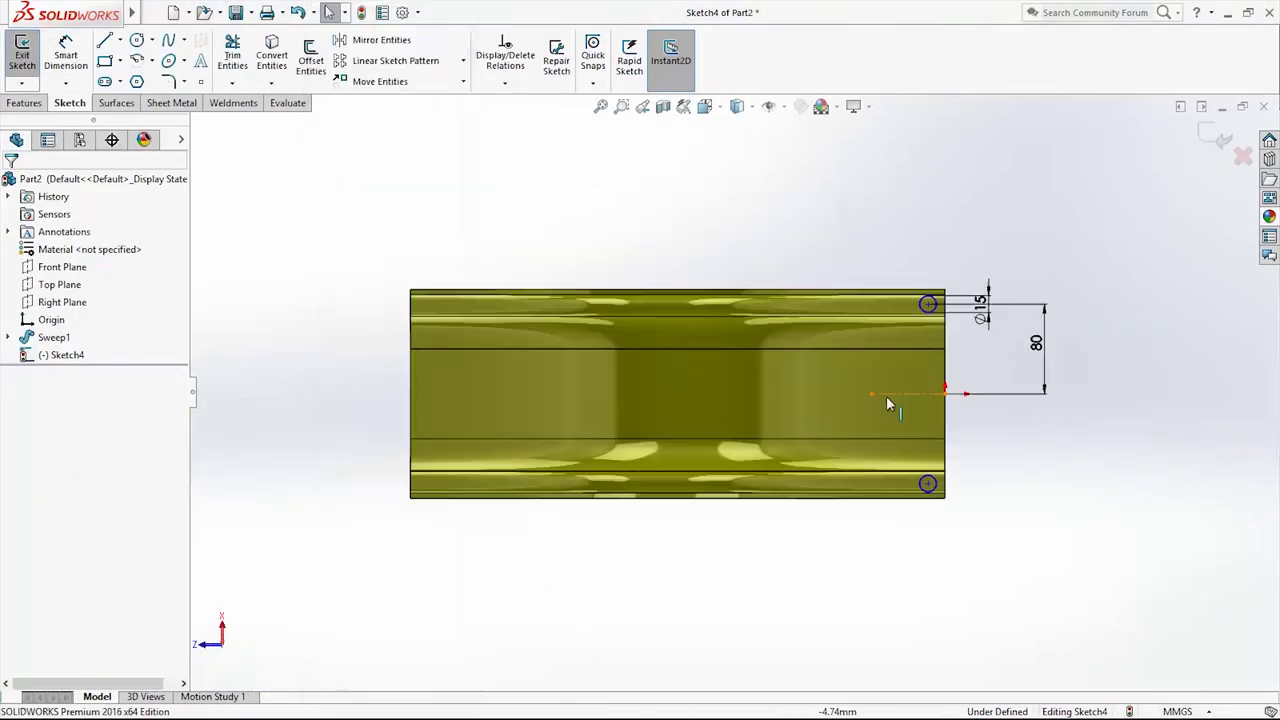
pyautogui.scroll(-4, 1046, 429)
pyautogui.moveTo(1090, 428); pyautogui.dragTo(1088, 380, button='right')
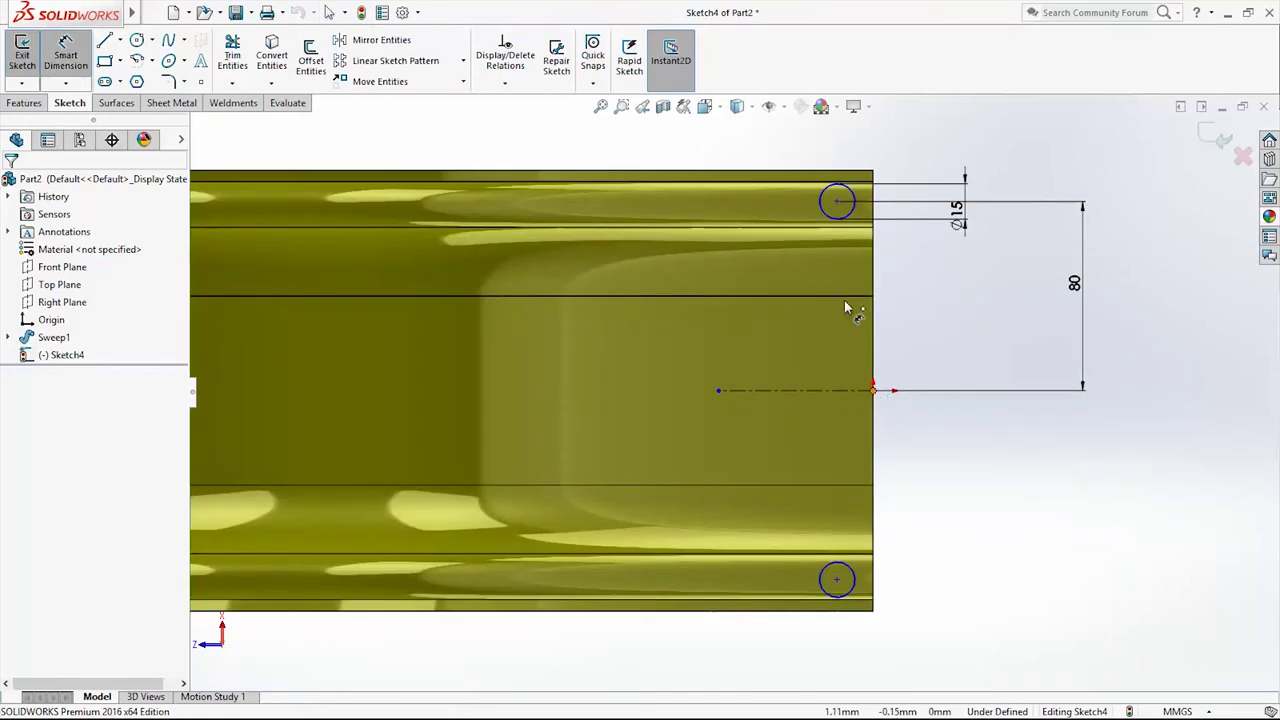
pyautogui.click(873, 391)
pyautogui.click(838, 203)
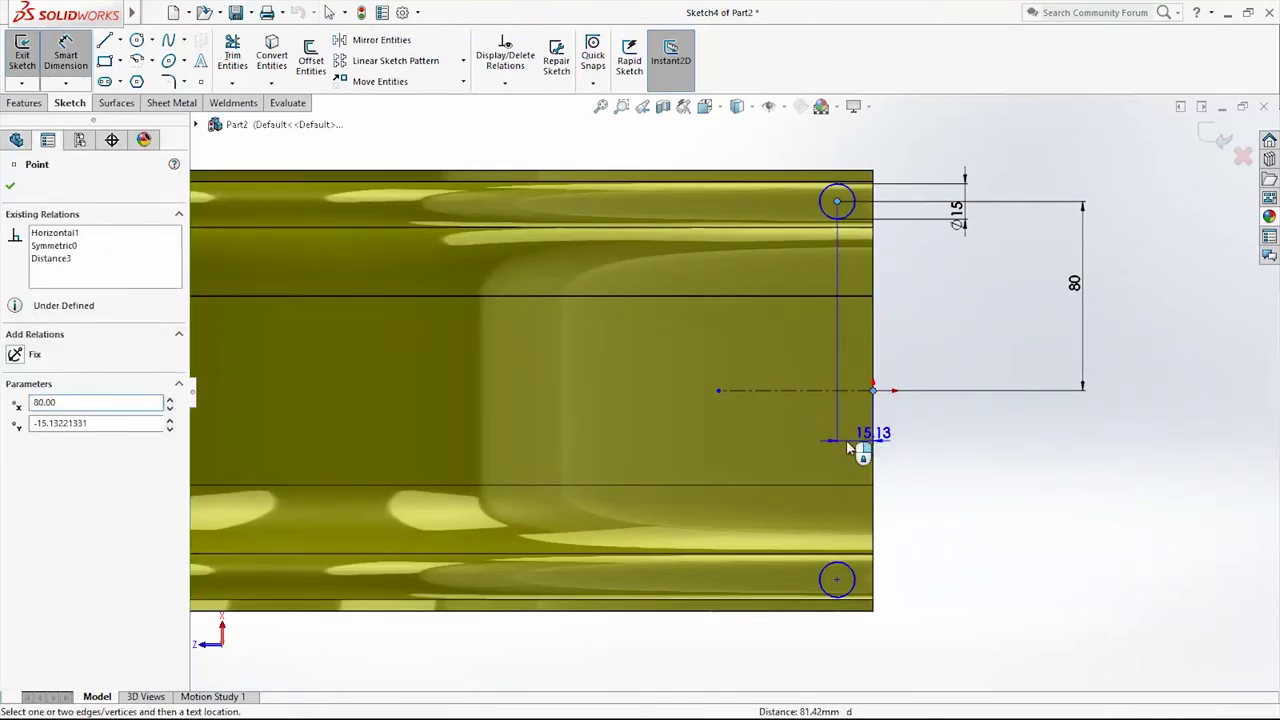
pyautogui.click(843, 451)
pyautogui.write('20')
pyautogui.press('Return')
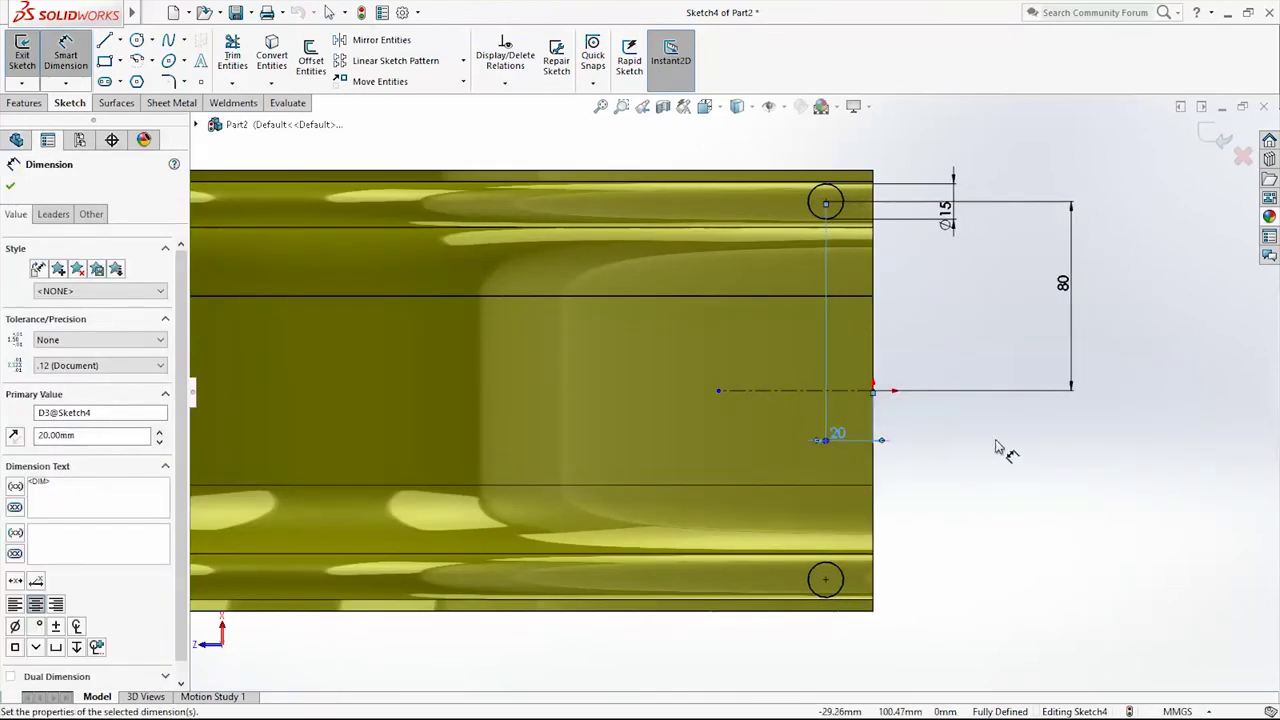
pyautogui.scroll(3, 986, 449)
pyautogui.click(1220, 142)
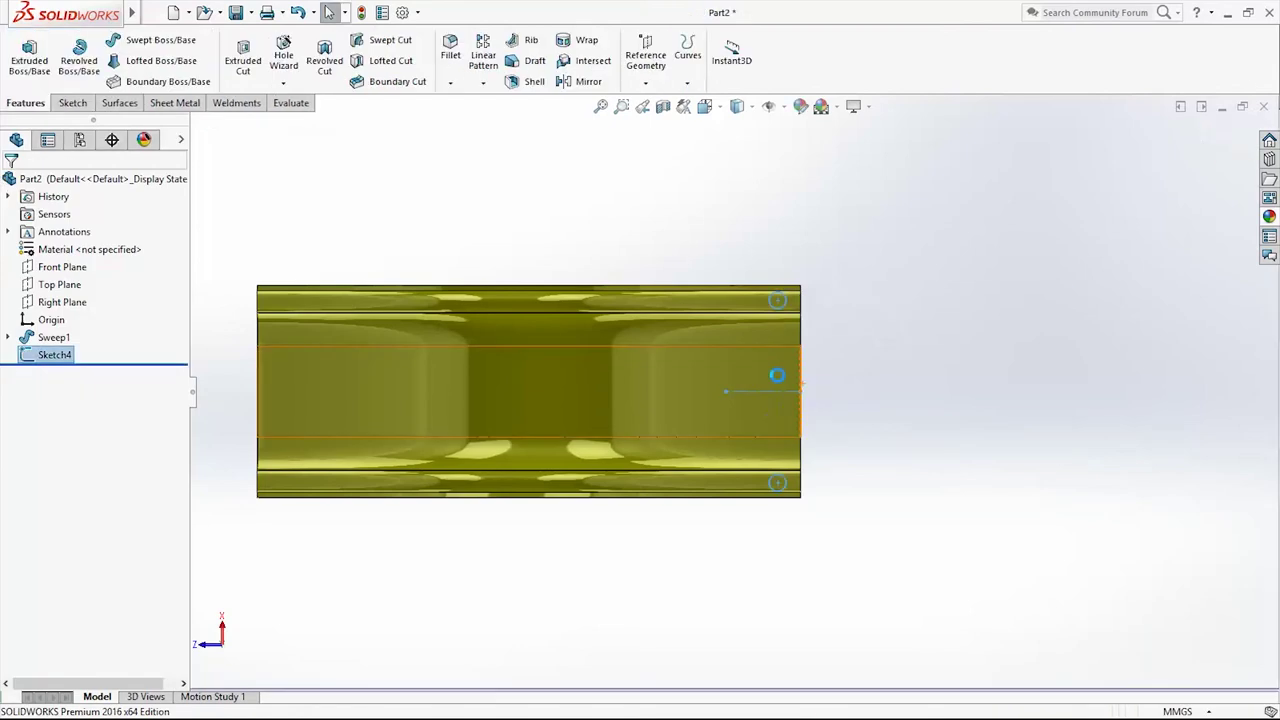
# Start a boss extrusion of the two circles with Direction 2 enabled, extending Direction 1 to about 27 mm up into the rims
pyautogui.moveTo(783, 380)
pyautogui.mouseDown(button='middle')
pyautogui.moveTo(866, 531)
pyautogui.moveTo(916, 391)
pyautogui.mouseUp(button='middle')
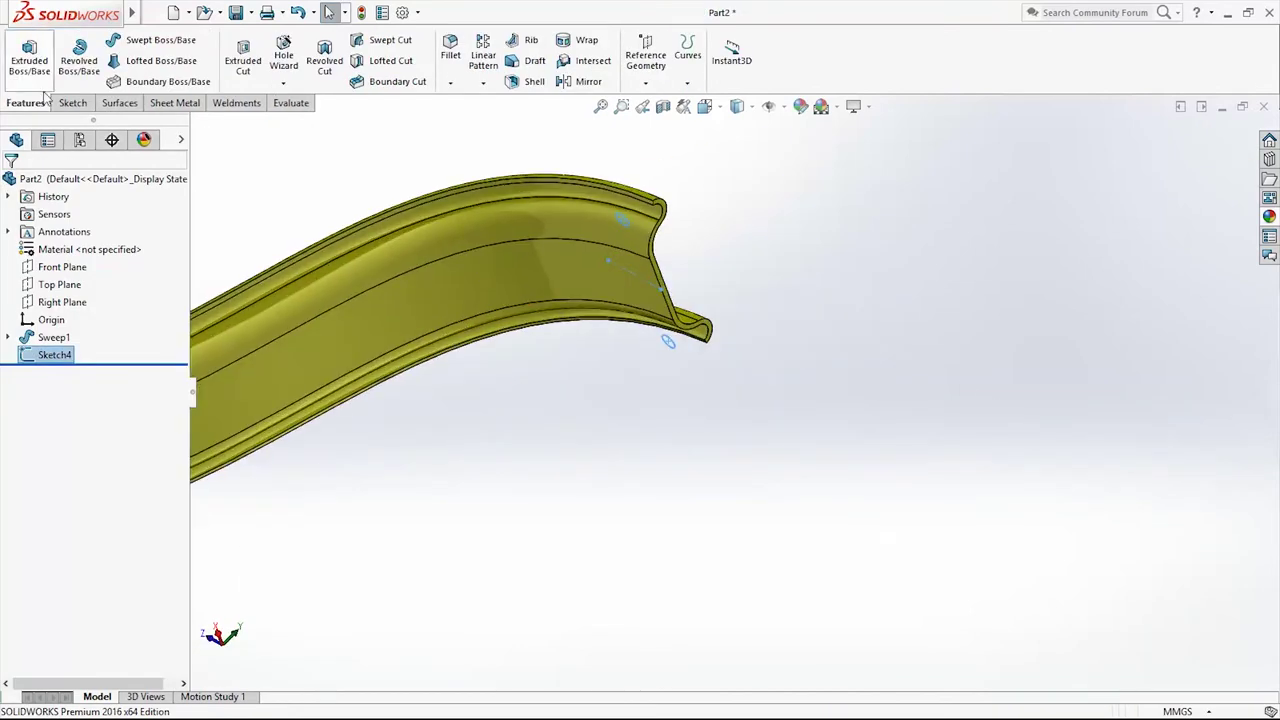
pyautogui.click(36, 80)
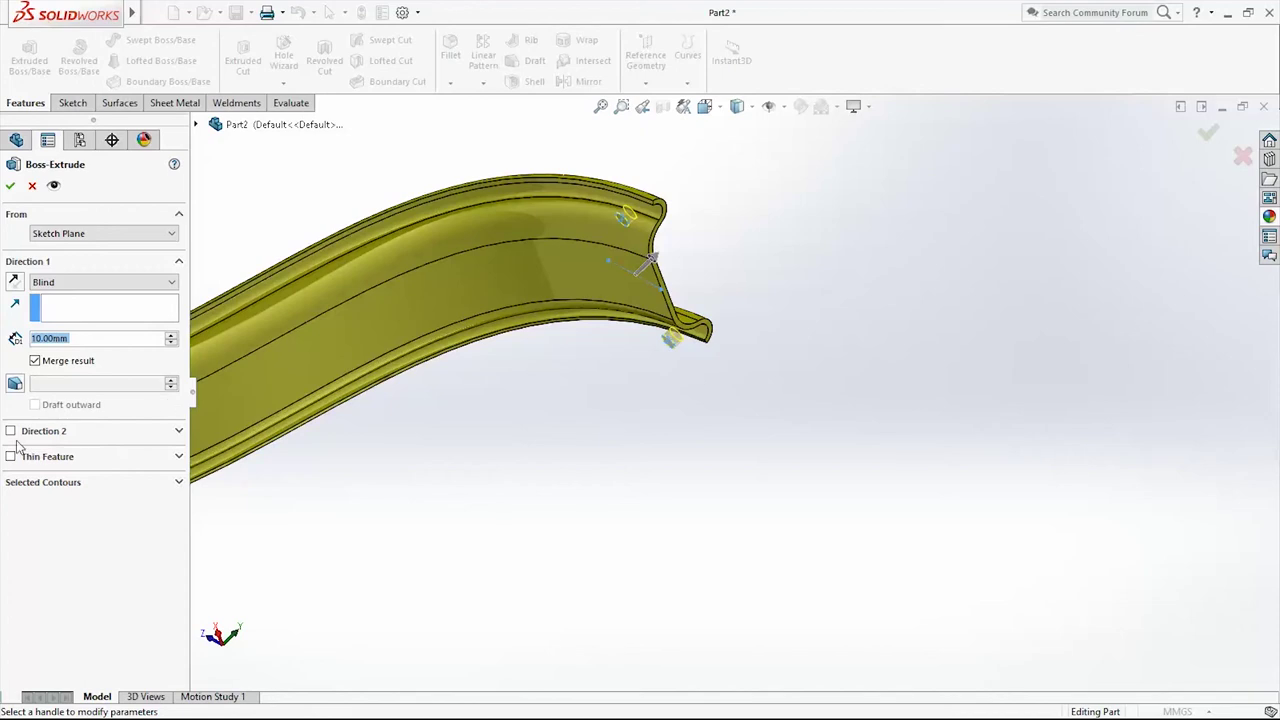
pyautogui.click(13, 433)
pyautogui.scroll(-5, 748, 197)
pyautogui.scroll(-2, 572, 570)
pyautogui.moveTo(592, 673); pyautogui.dragTo(634, 637)
pyautogui.moveTo(655, 560); pyautogui.dragTo(831, 503, button='middle')
pyautogui.moveTo(895, 425); pyautogui.dragTo(897, 402)
pyautogui.moveTo(775, 560); pyautogui.dragTo(711, 503, button='middle')
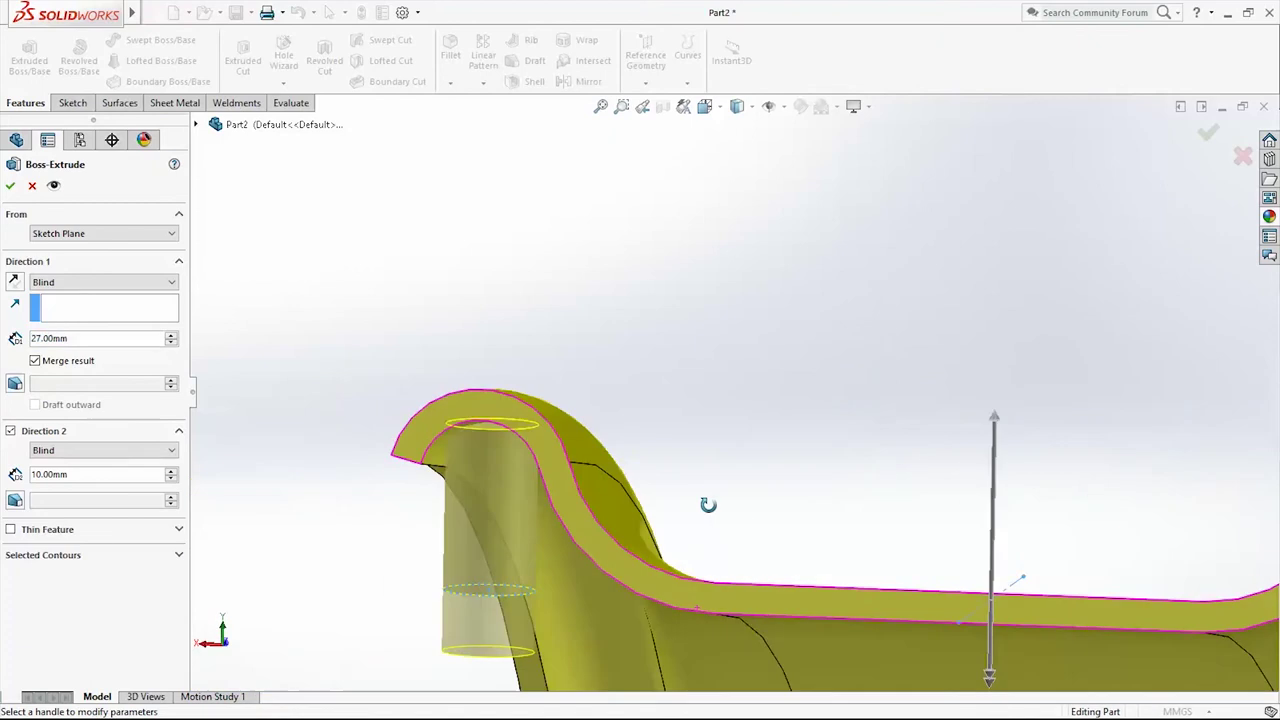
# Set the extrusion depths to 30 mm upward and 500 mm downward, and create the slide's two support legs
pyautogui.press('space')
pyautogui.click(780, 446)
pyautogui.scroll(-9, 730, 80)
pyautogui.scroll(-2, 668, 249)
pyautogui.moveTo(767, 288); pyautogui.dragTo(769, 297)
pyautogui.moveTo(769, 297); pyautogui.dragTo(765, 450, button='middle')
pyautogui.moveTo(765, 450); pyautogui.dragTo(786, 663)
pyautogui.press('space')
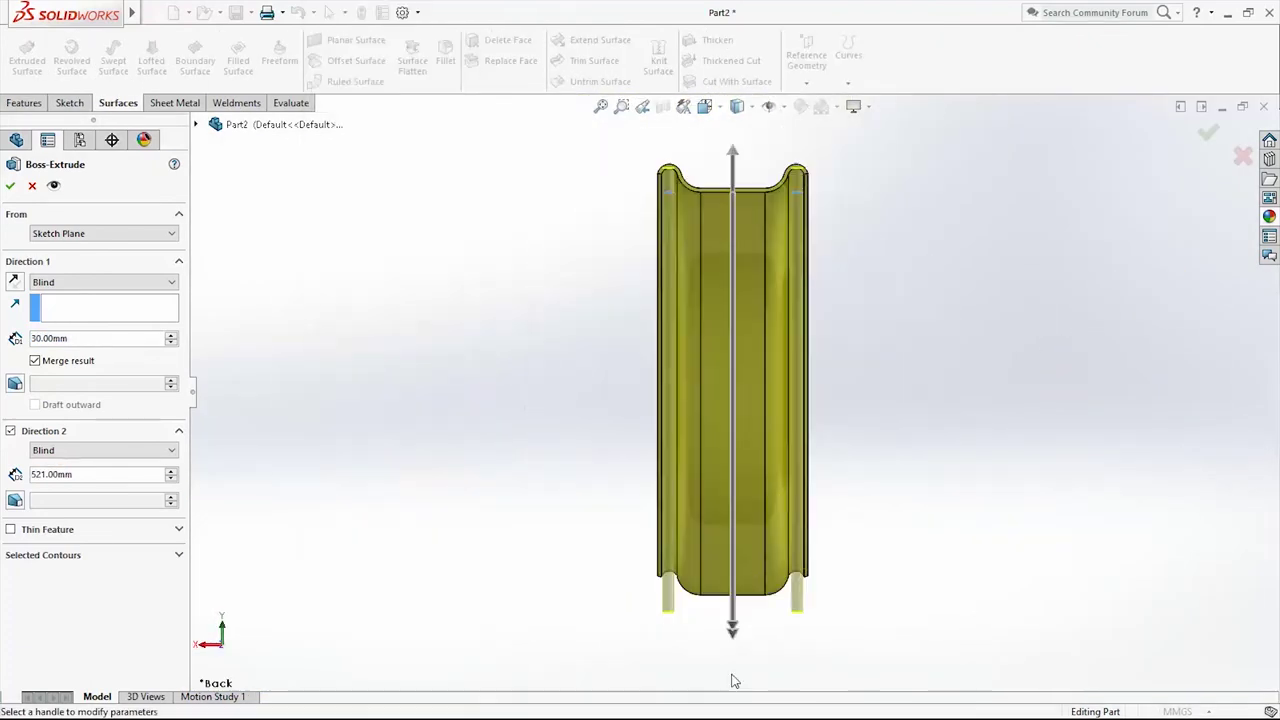
pyautogui.scroll(-2, 731, 677)
pyautogui.moveTo(749, 537); pyautogui.dragTo(745, 460)
pyautogui.moveTo(745, 462); pyautogui.dragTo(913, 379, button='middle')
pyautogui.scroll(-2, 913, 379)
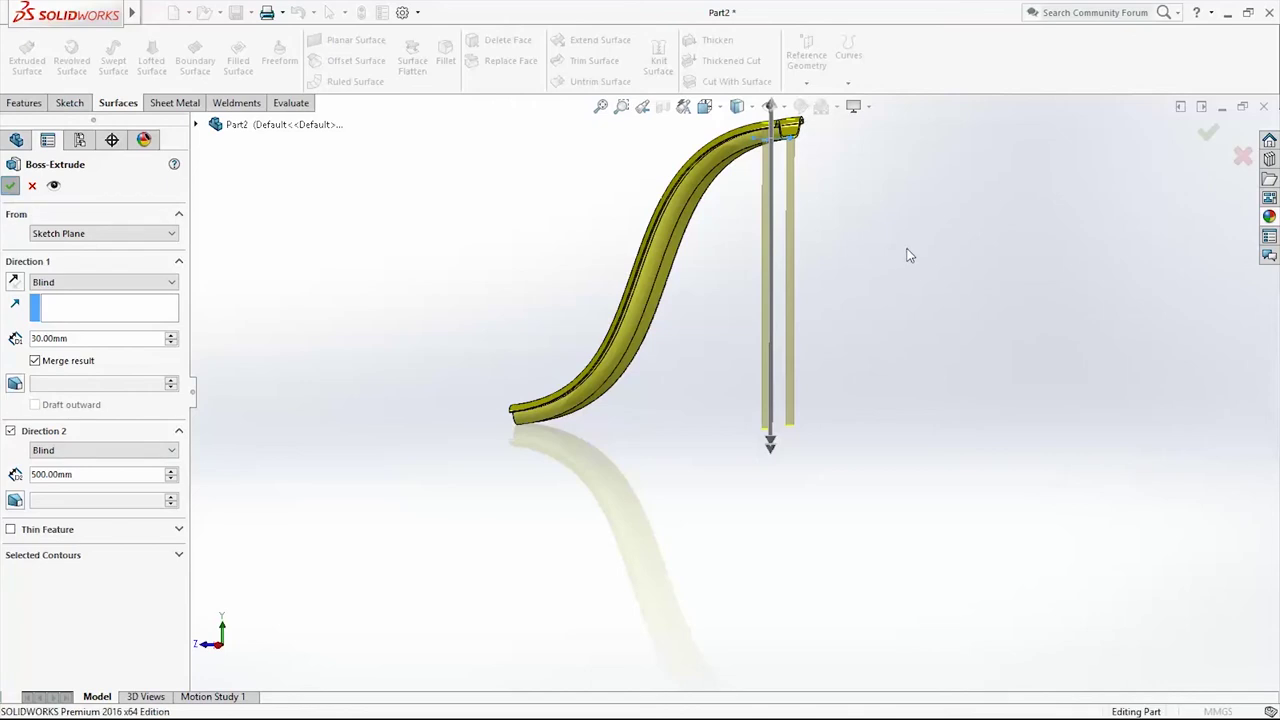
pyautogui.press('Return')
pyautogui.moveTo(866, 237); pyautogui.dragTo(848, 278, button='middle')
pyautogui.scroll(3, 918, 308)
pyautogui.scroll(-4, 845, 268)
pyautogui.moveTo(744, 354); pyautogui.dragTo(803, 370, button='middle')
pyautogui.rightClick(60, 356)
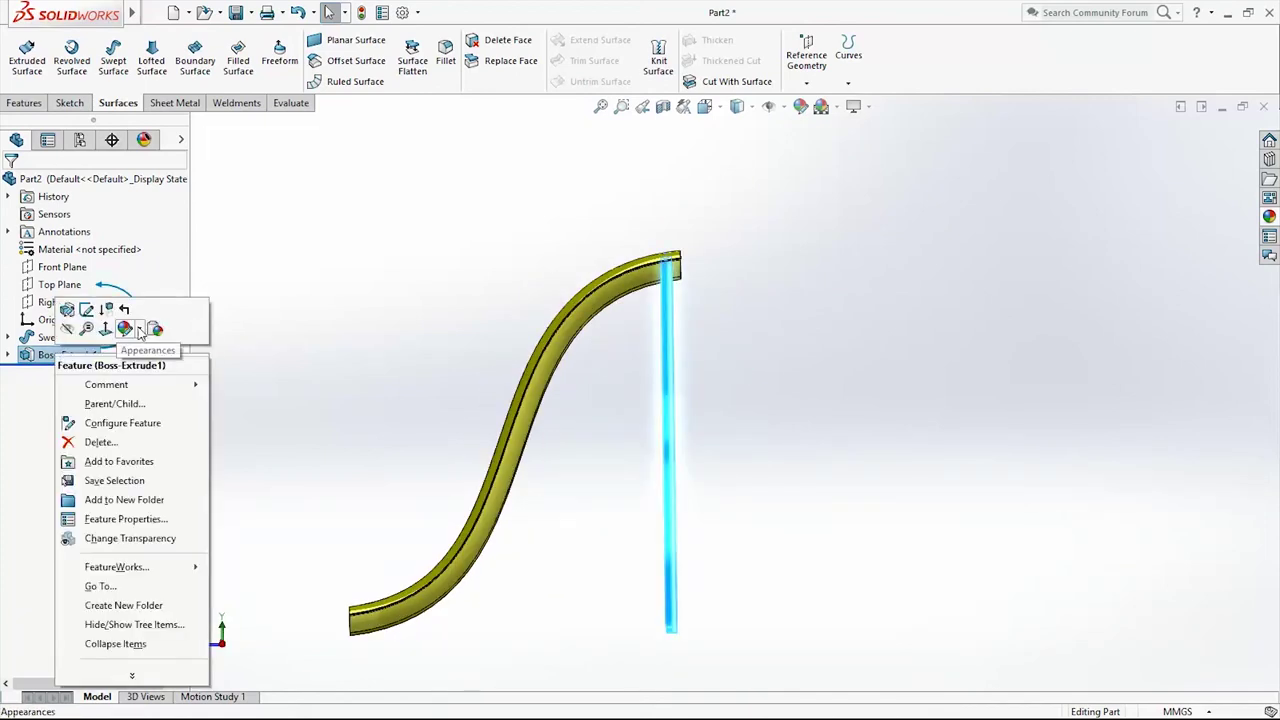
pyautogui.click(126, 329)
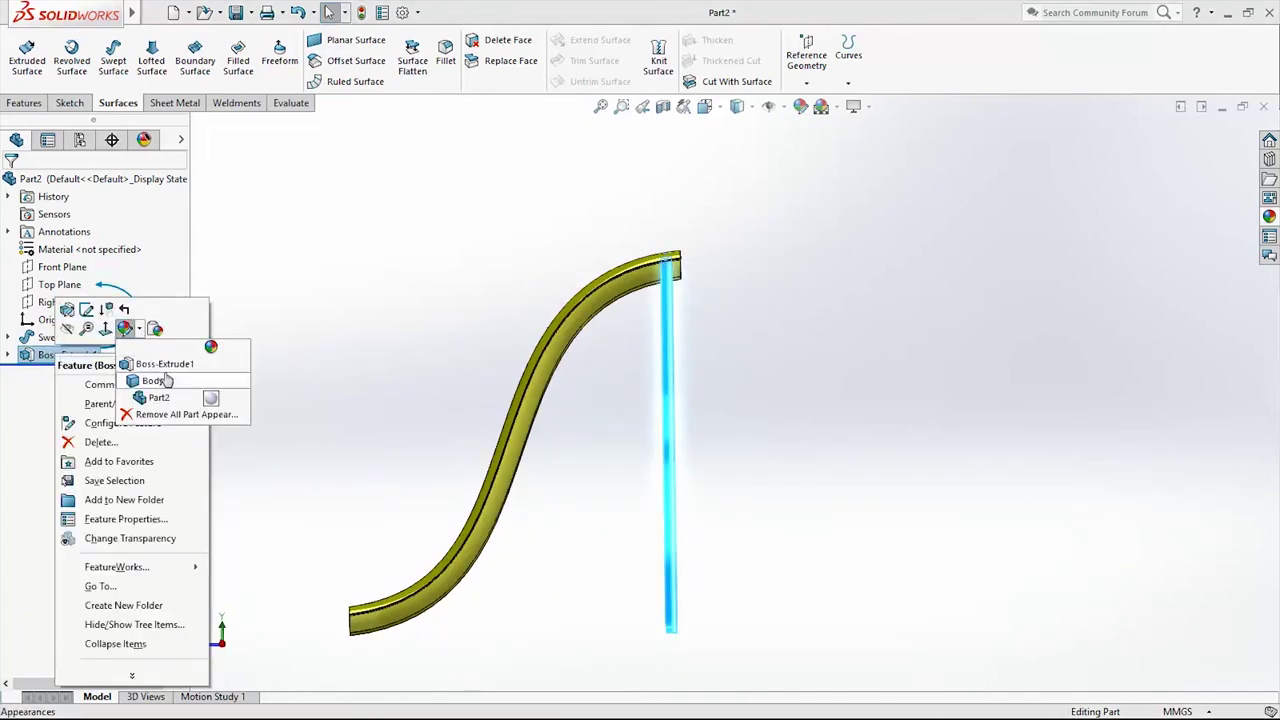
pyautogui.click(155, 381)
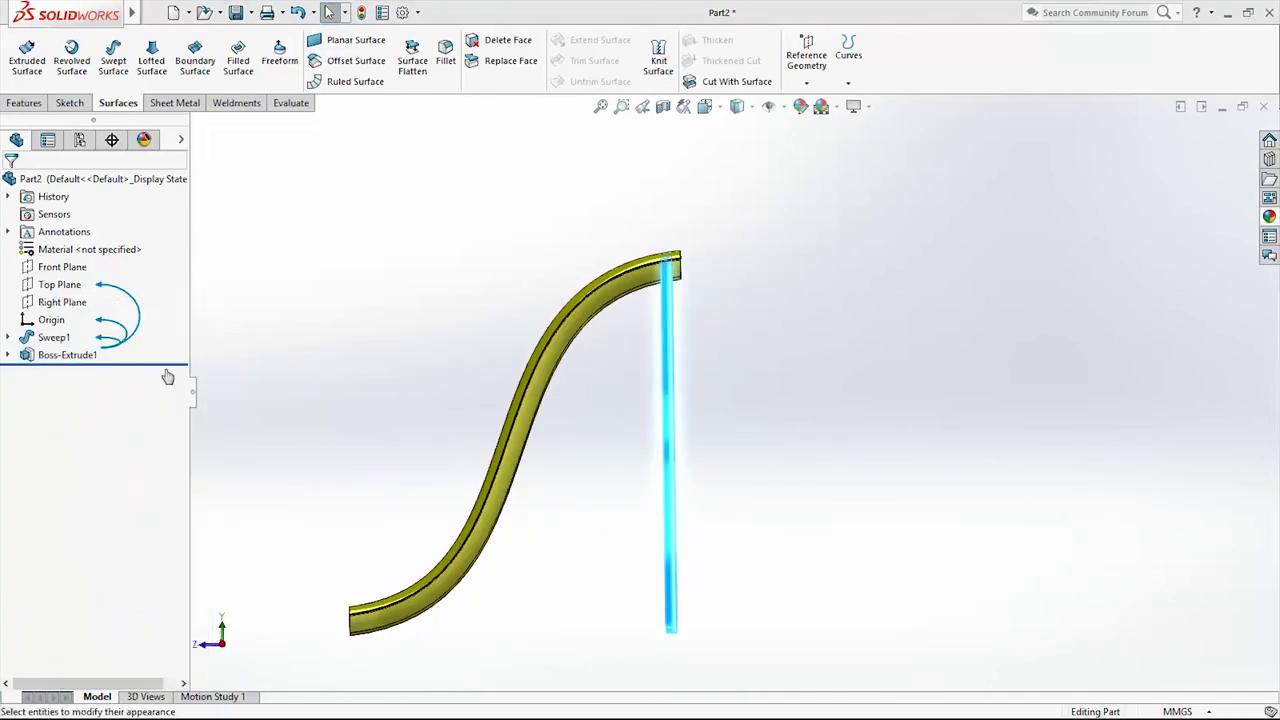
# Apply the standard red color to the extruded support legs as a feature appearance
pyautogui.rightClick(84, 357)
pyautogui.click(164, 332)
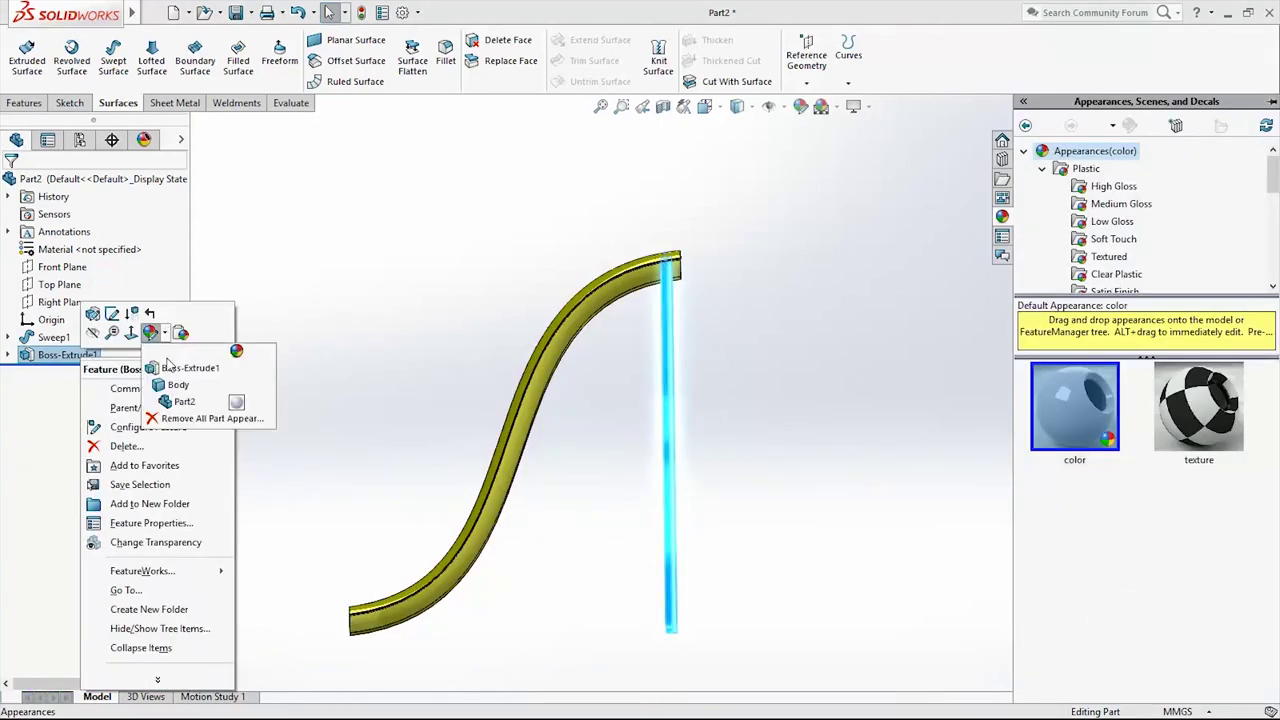
pyautogui.click(166, 368)
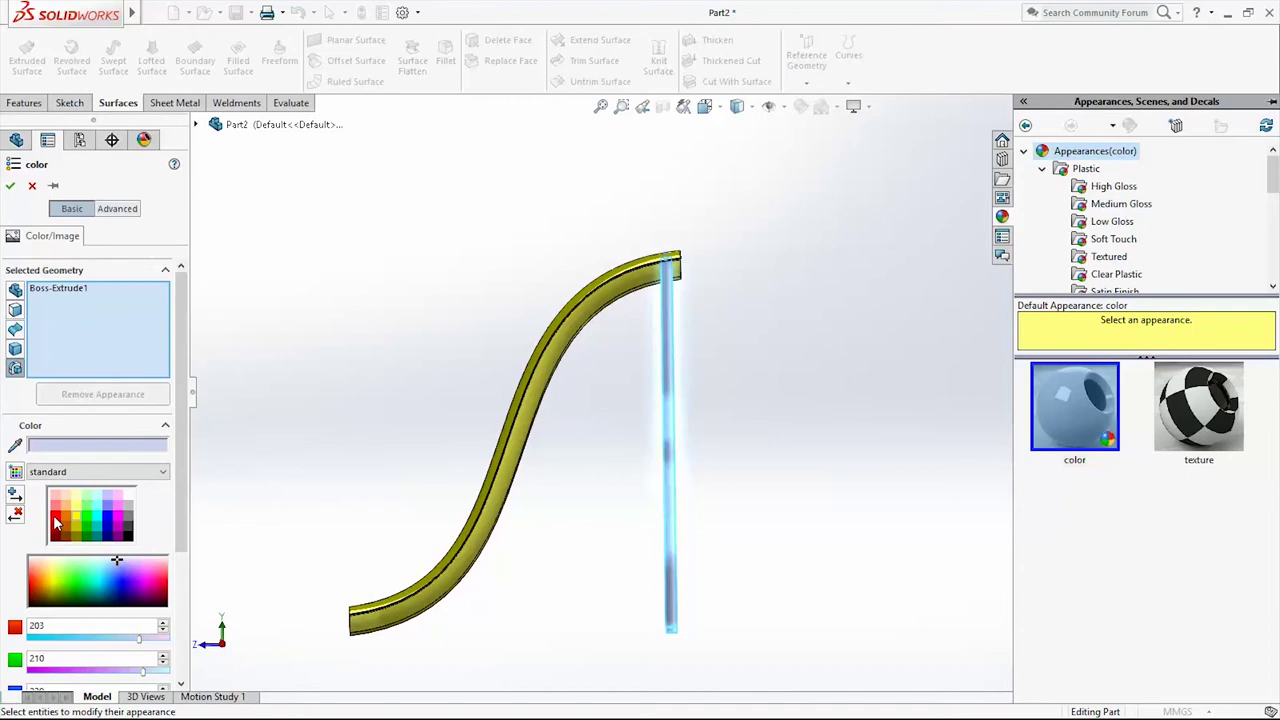
pyautogui.click(57, 524)
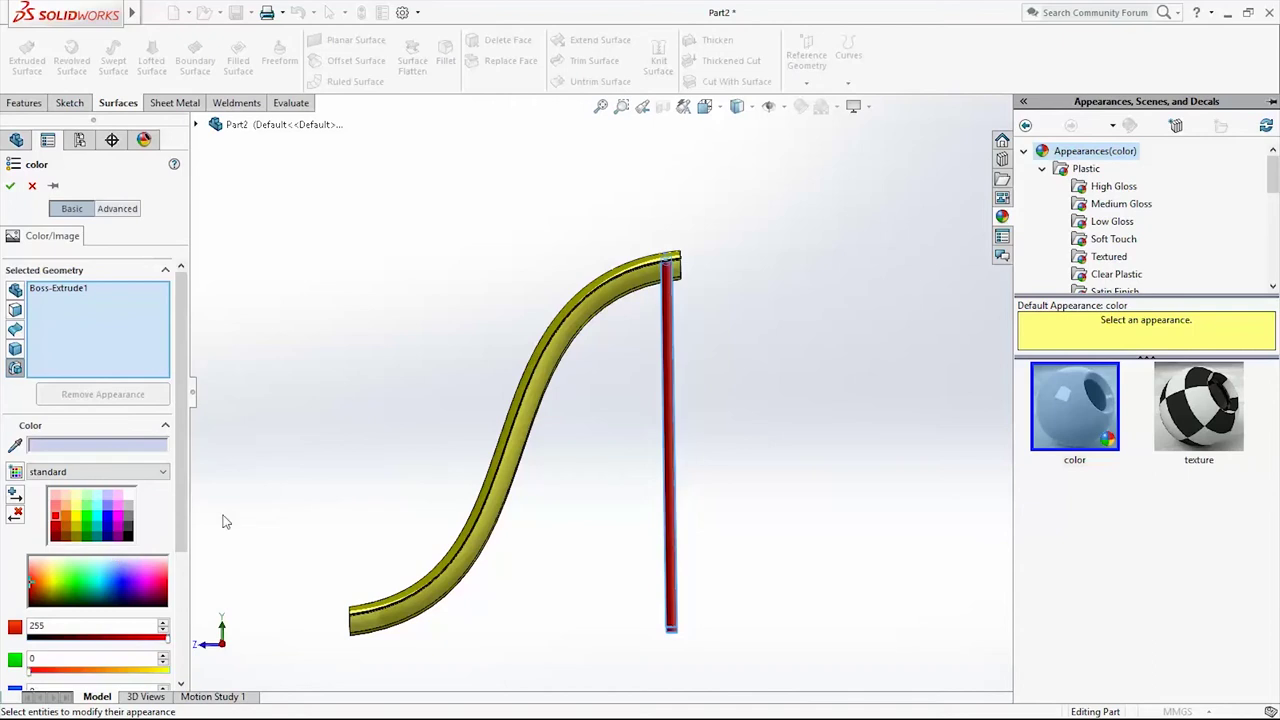
pyautogui.click(10, 186)
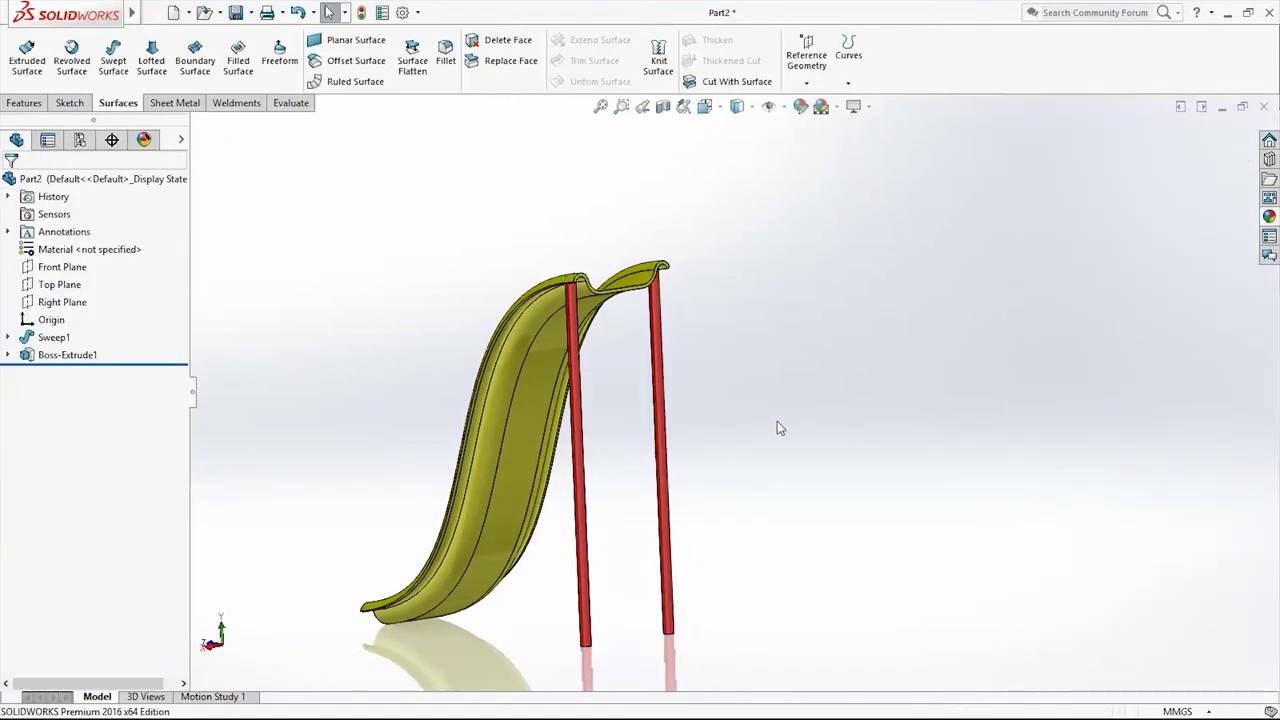
# On the Right Plane, sketch a circle about 18 mm in diameter over the support leg, below the slide's upper end
pyautogui.moveTo(777, 421); pyautogui.dragTo(740, 463, button='middle')
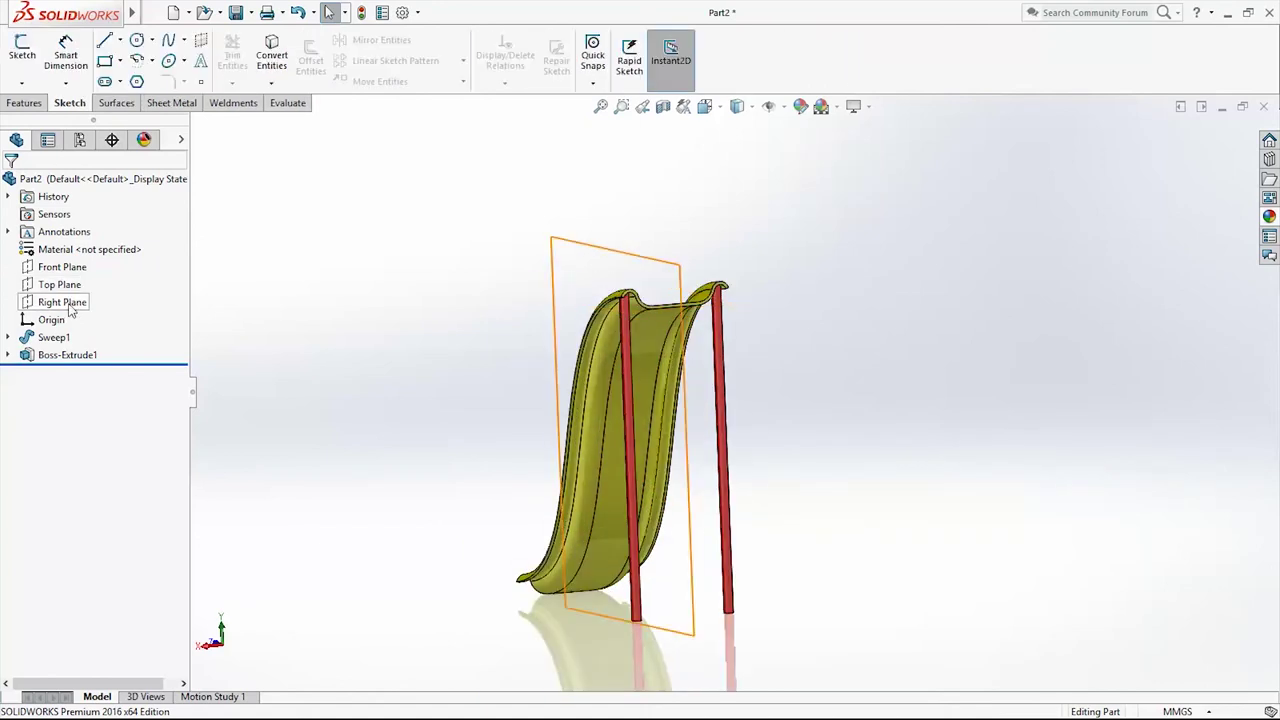
pyautogui.rightClick(69, 303)
pyautogui.click(80, 285)
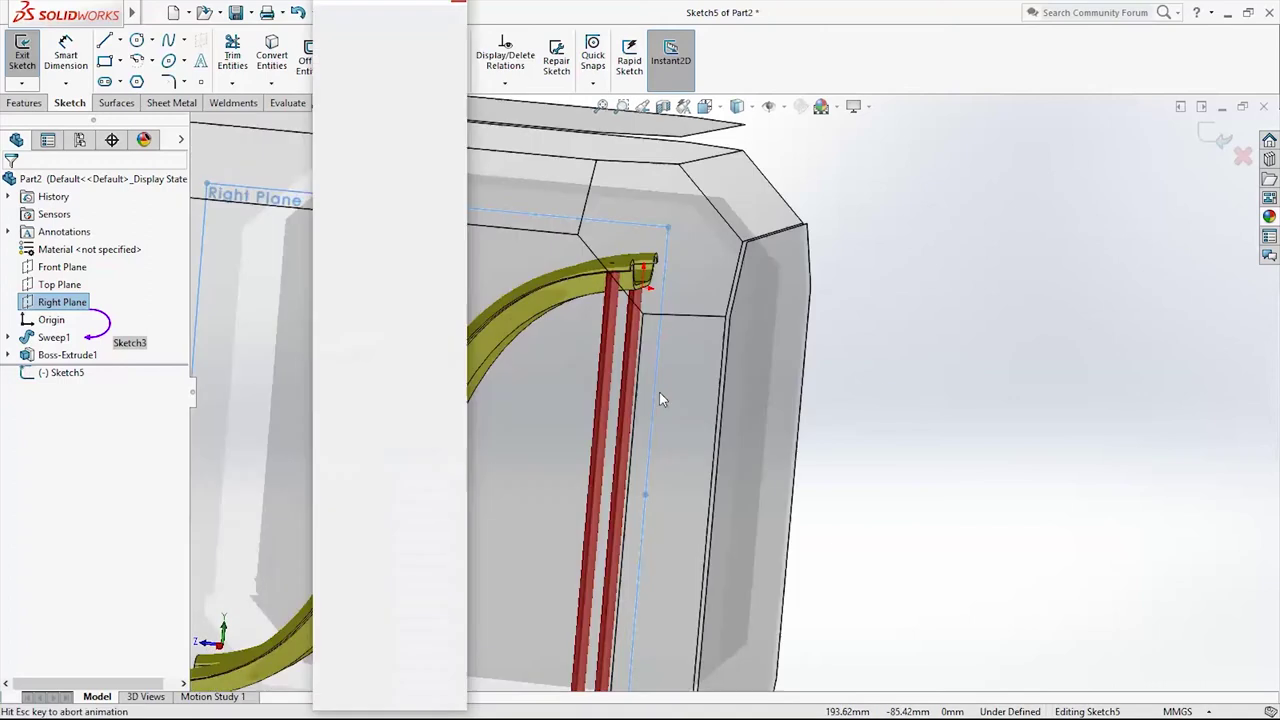
pyautogui.click(757, 398)
pyautogui.scroll(-2, 975, 180)
pyautogui.scroll(-1, 975, 180)
pyautogui.moveTo(132, 18)
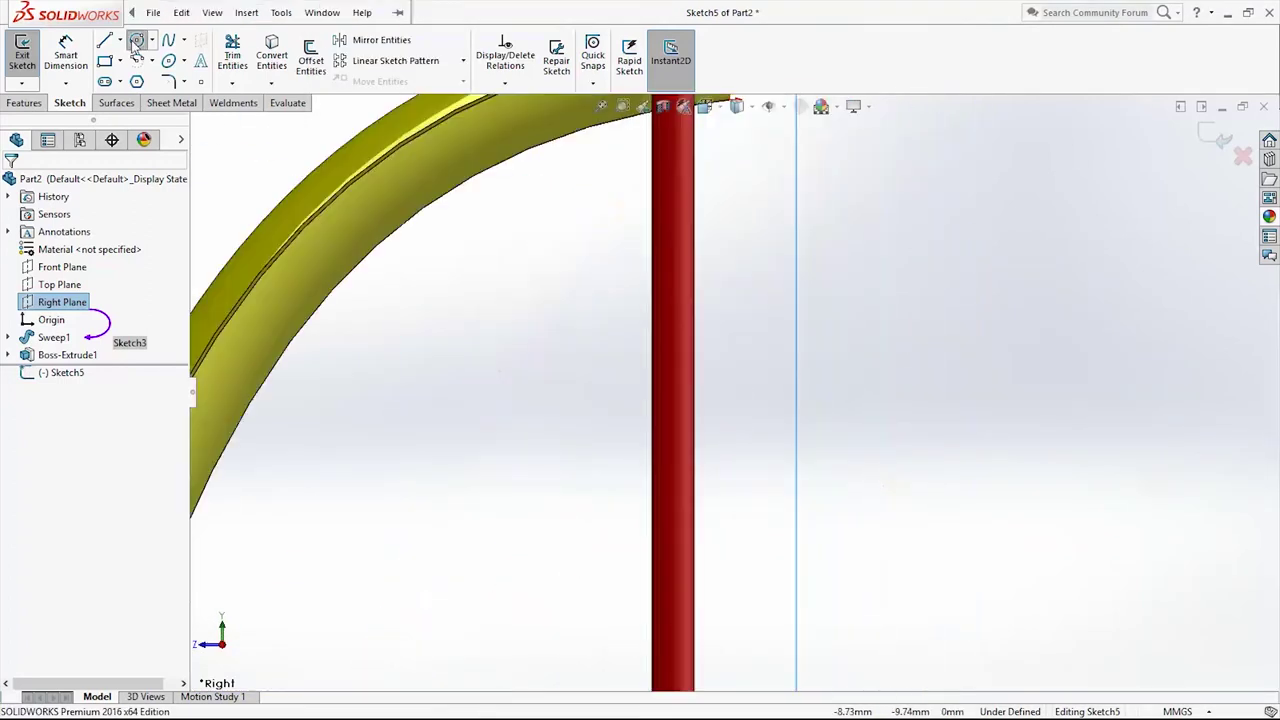
pyautogui.scroll(4, 829, 237)
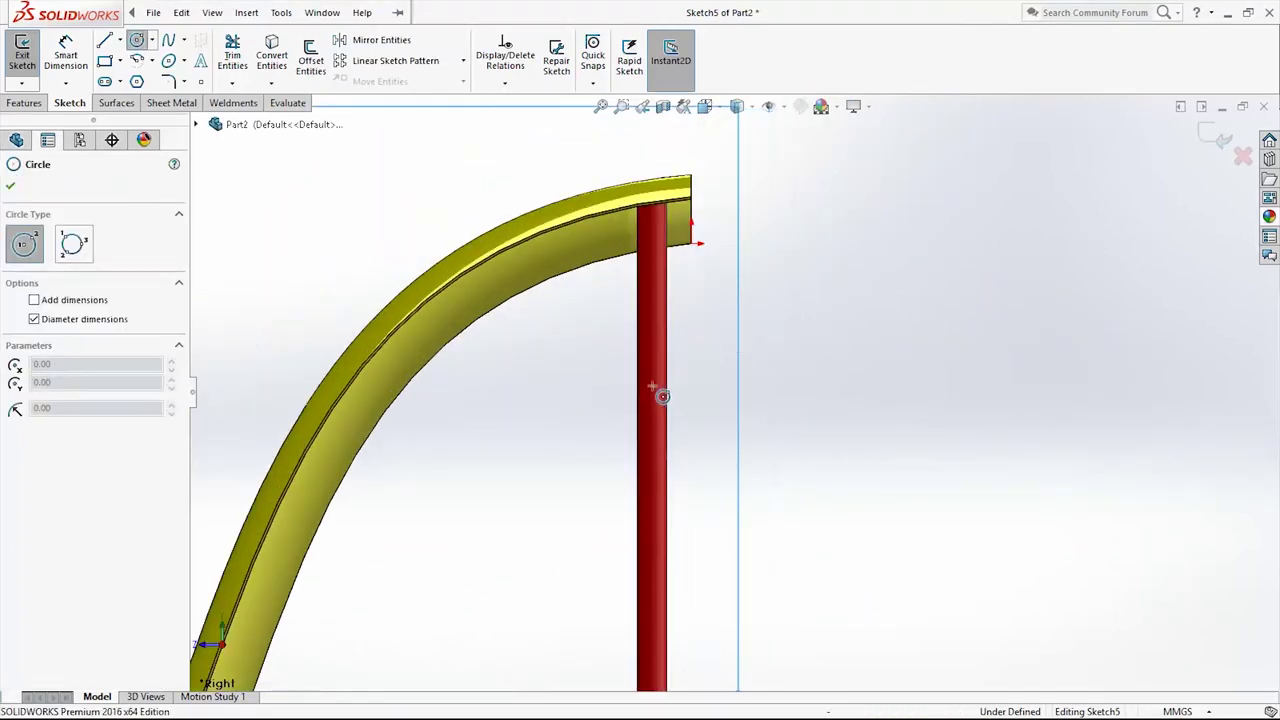
pyautogui.click(652, 386)
pyautogui.click(659, 402)
pyautogui.press('Escape')
# Dimension the diameter of the circle on the leg as 15 mm
pyautogui.click(72, 58)
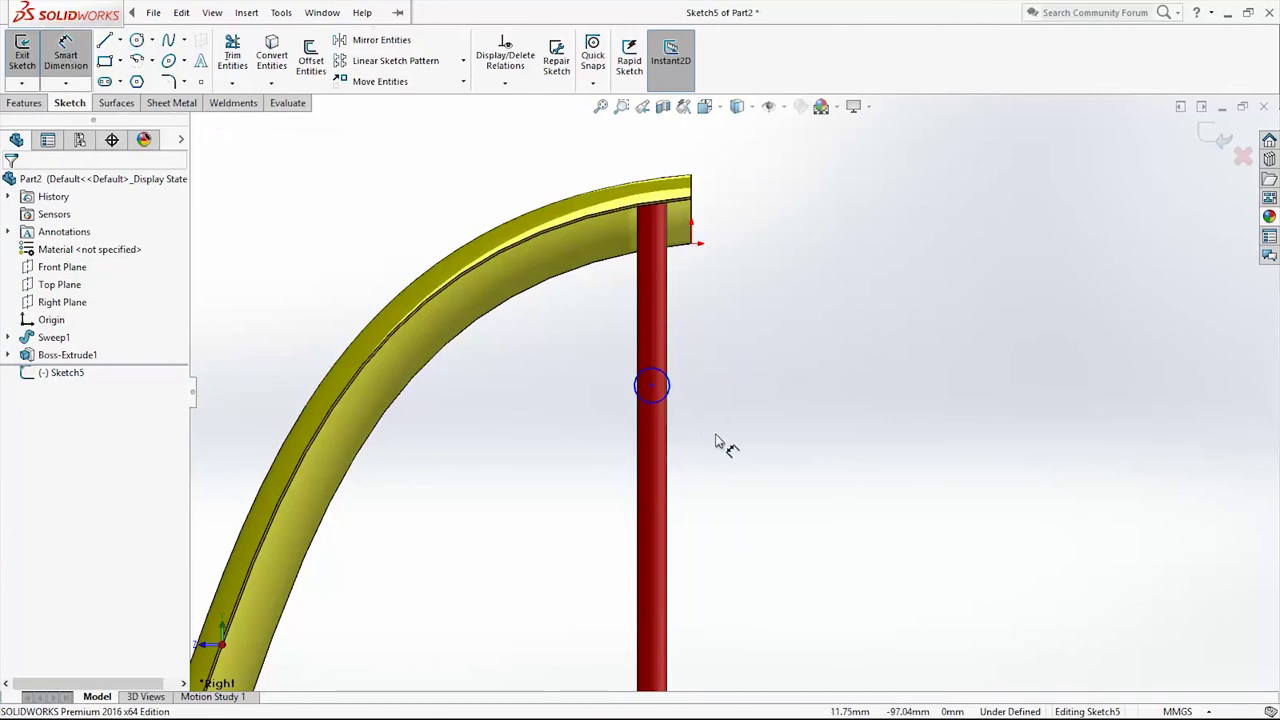
pyautogui.click(672, 397)
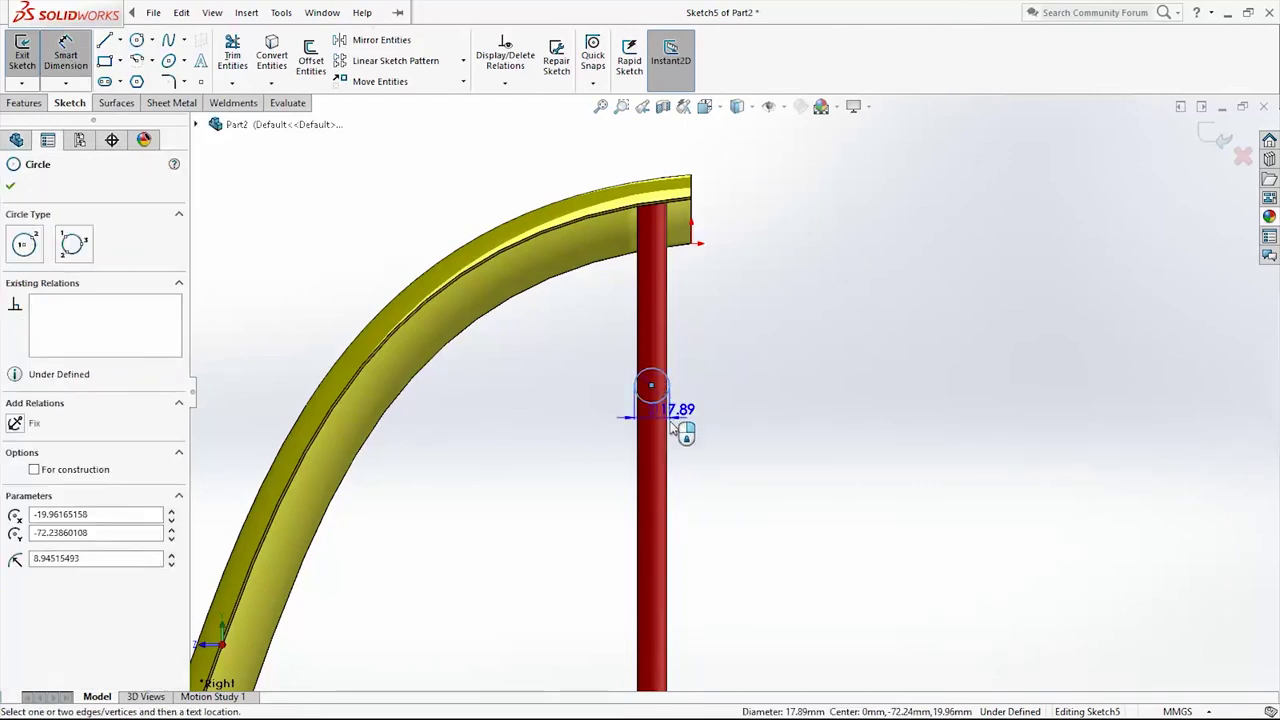
pyautogui.click(662, 437)
pyautogui.write('15')
pyautogui.press('Return')
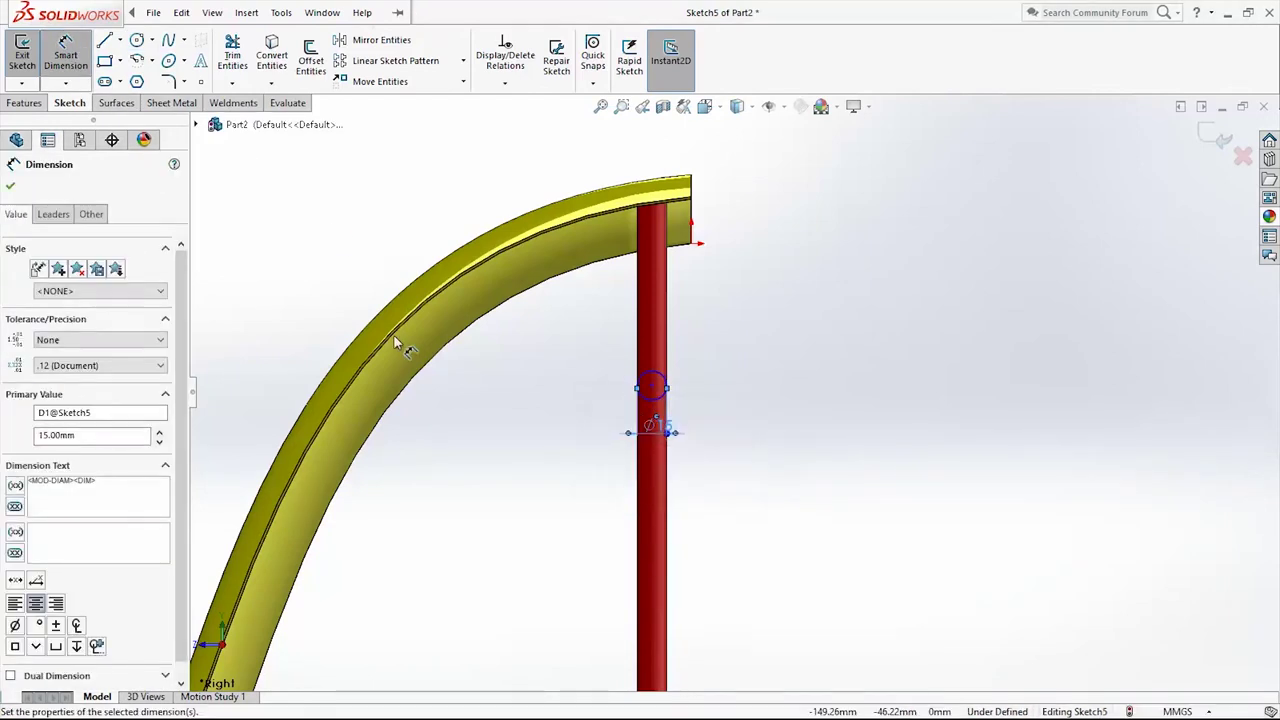
pyautogui.press('Escape')
# Move the circle off the support leg and back onto the leg's middle
pyautogui.scroll(-3, 690, 395)
pyautogui.scroll(4, 678, 398)
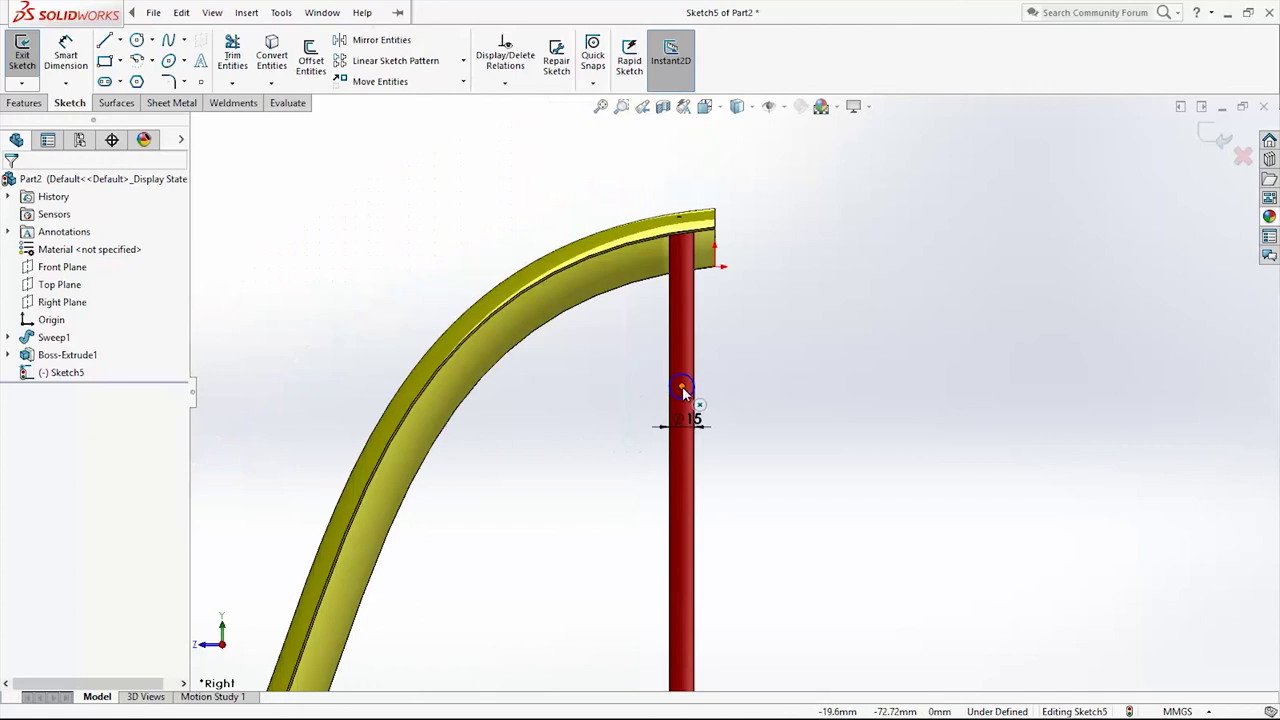
pyautogui.moveTo(682, 390); pyautogui.dragTo(724, 386)
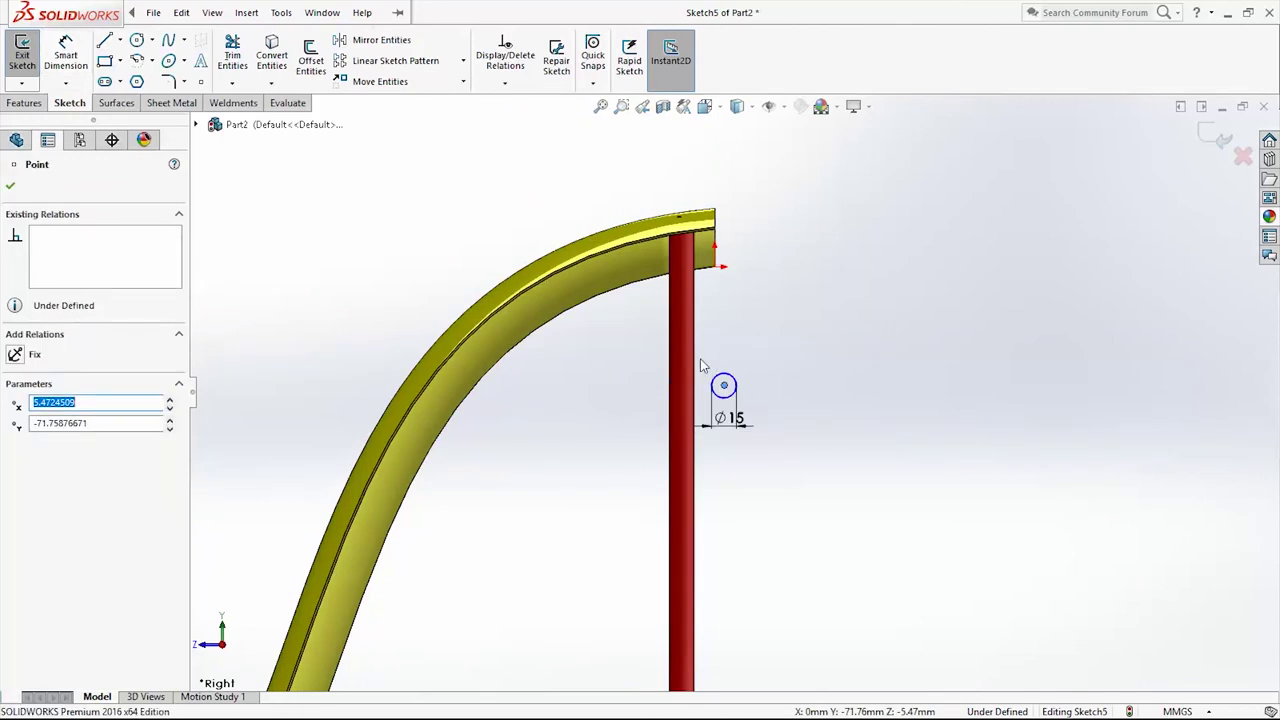
pyautogui.moveTo(725, 388); pyautogui.dragTo(681, 384)
# Sketch a horizontal centerline about 15 mm long across the support leg's width, just above the circle
pyautogui.click(120, 41)
pyautogui.click(143, 77)
pyautogui.click(699, 362)
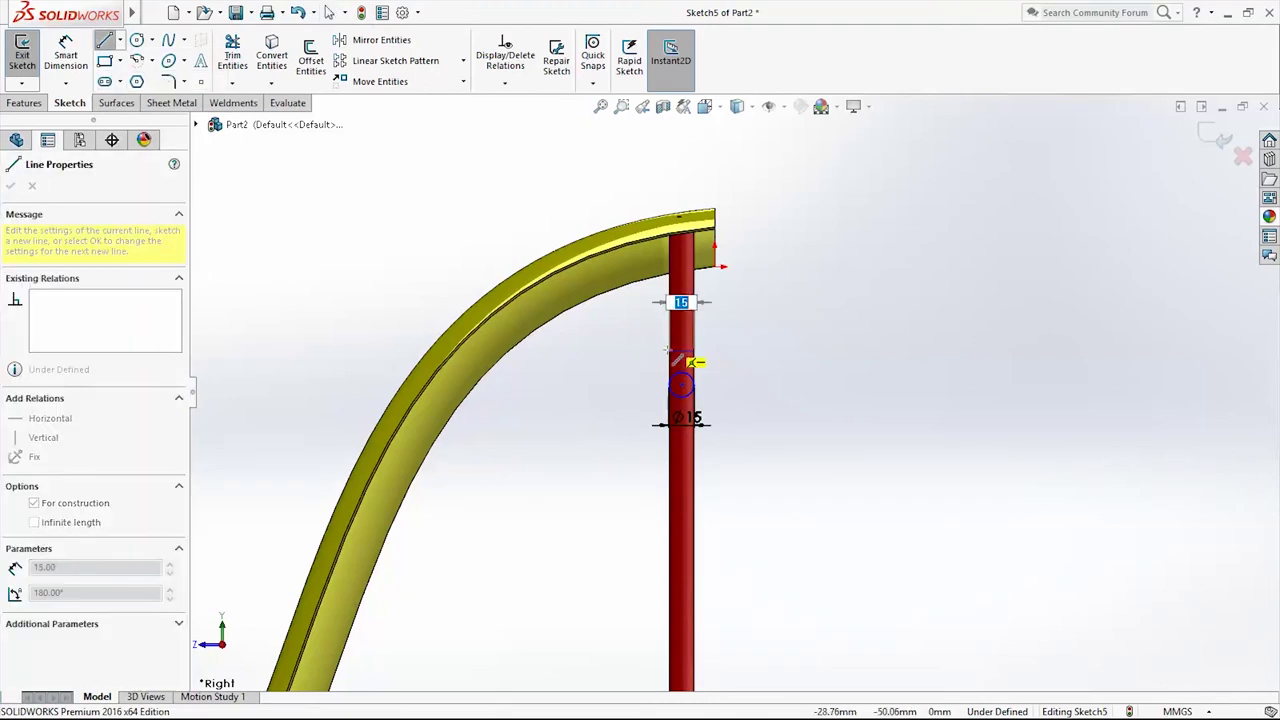
pyautogui.press('Escape')
pyautogui.press('Escape')
# Make the circle's centre coincident with the midpoint of the centerline across the leg
pyautogui.click(683, 354)
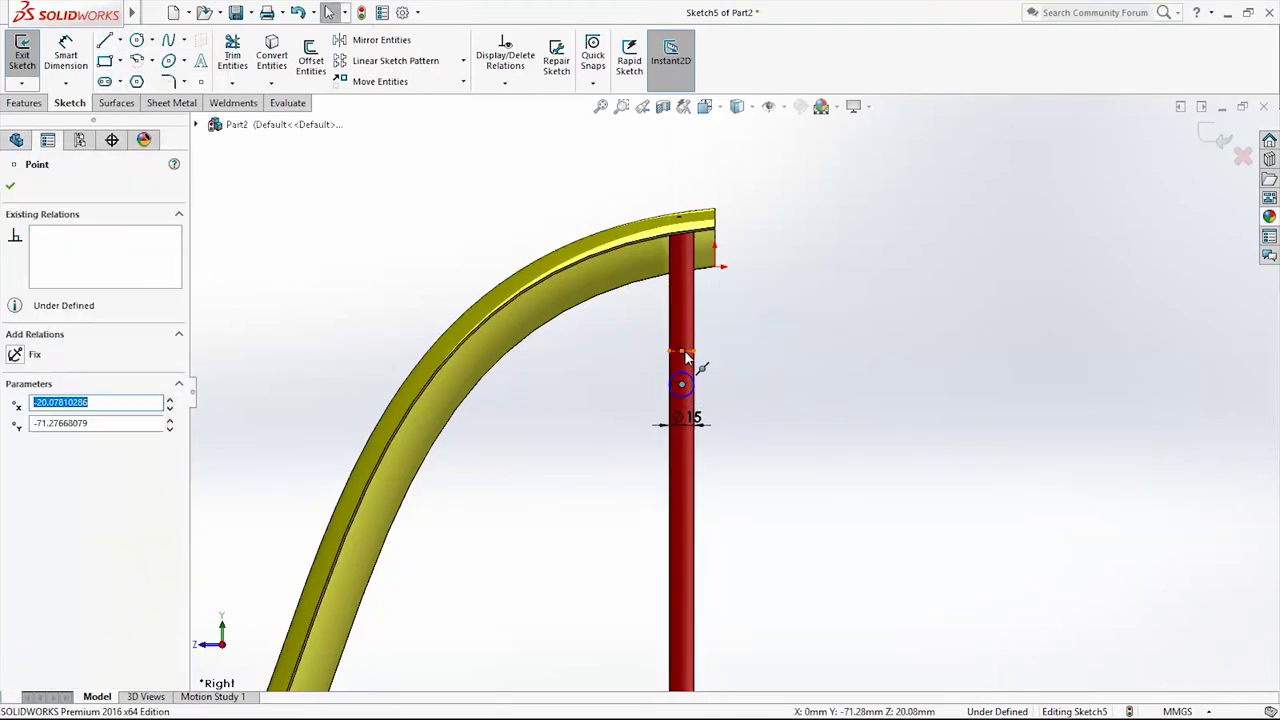
pyautogui.keyDown('ctrl'); pyautogui.click(684, 352); pyautogui.keyUp('ctrl')
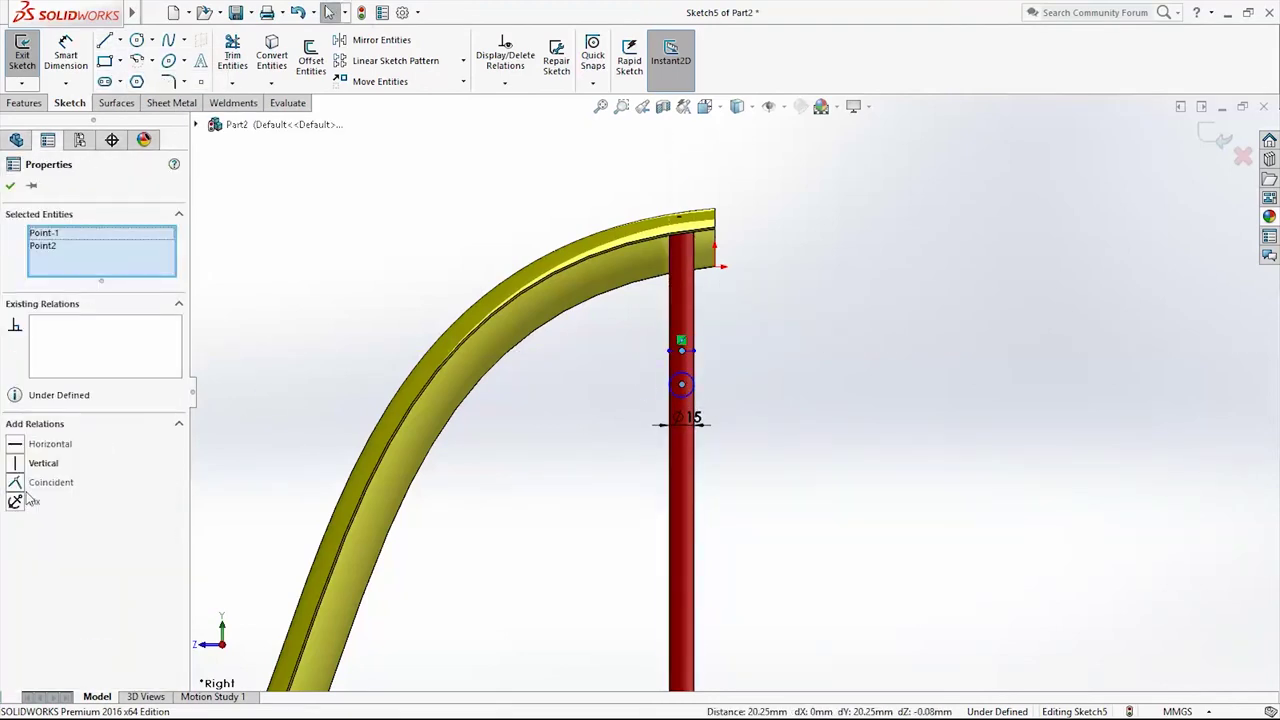
pyautogui.click(45, 482)
pyautogui.click(746, 406)
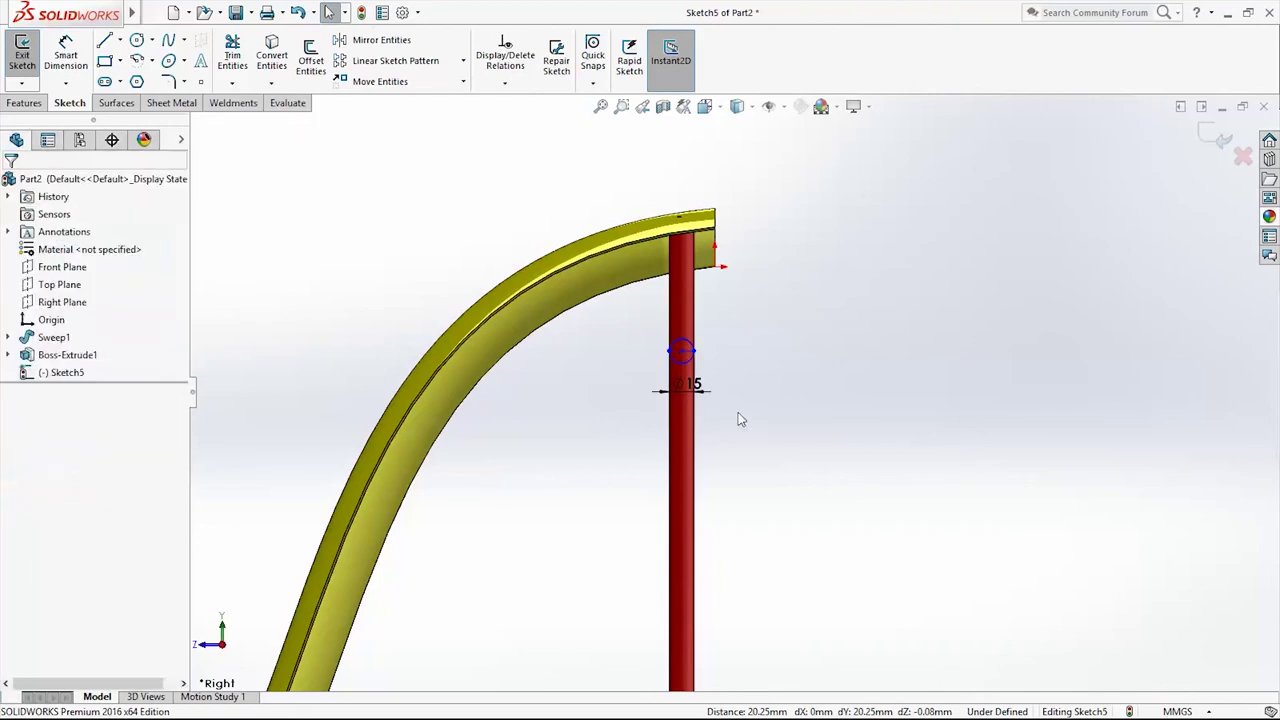
# Dimension the vertical distance from the circle's centre to the origin as 70 mm
pyautogui.moveTo(746, 406); pyautogui.dragTo(808, 372, button='middle')
pyautogui.click(807, 353)
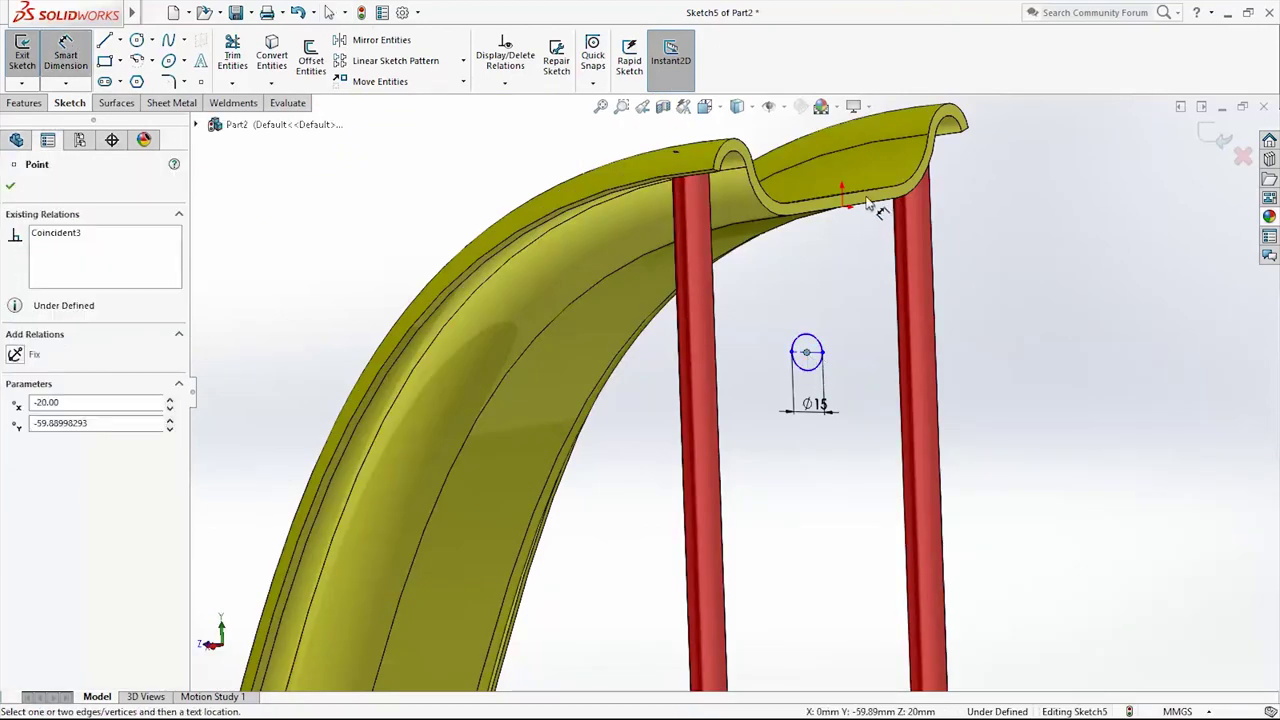
pyautogui.click(845, 208)
pyautogui.click(970, 268)
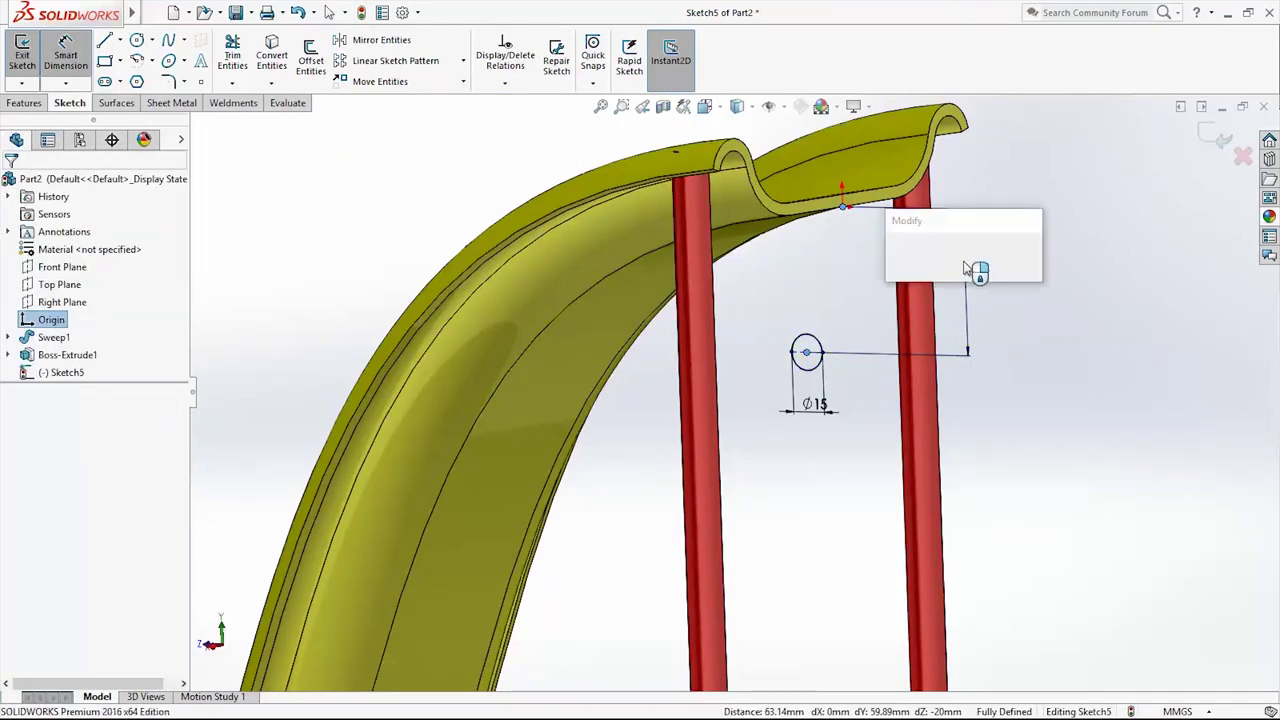
pyautogui.write('6')
pyautogui.press('BackSpace')
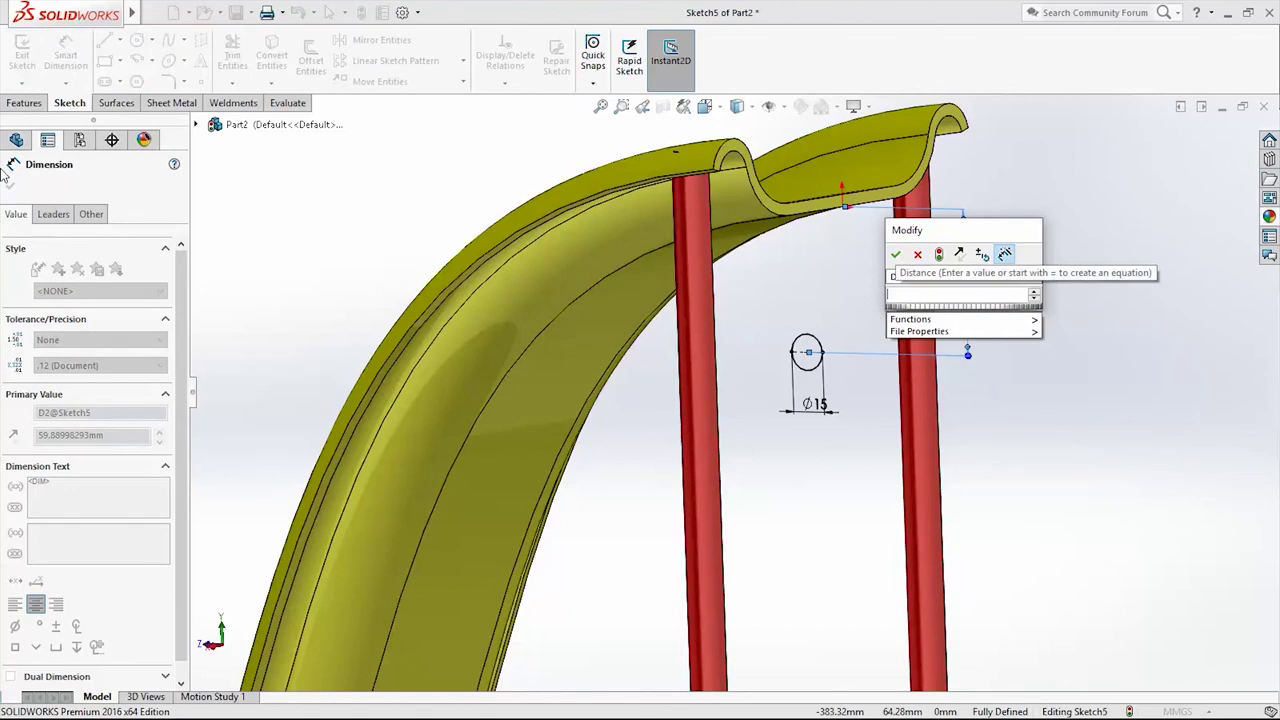
pyautogui.write('70')
pyautogui.press('Return')
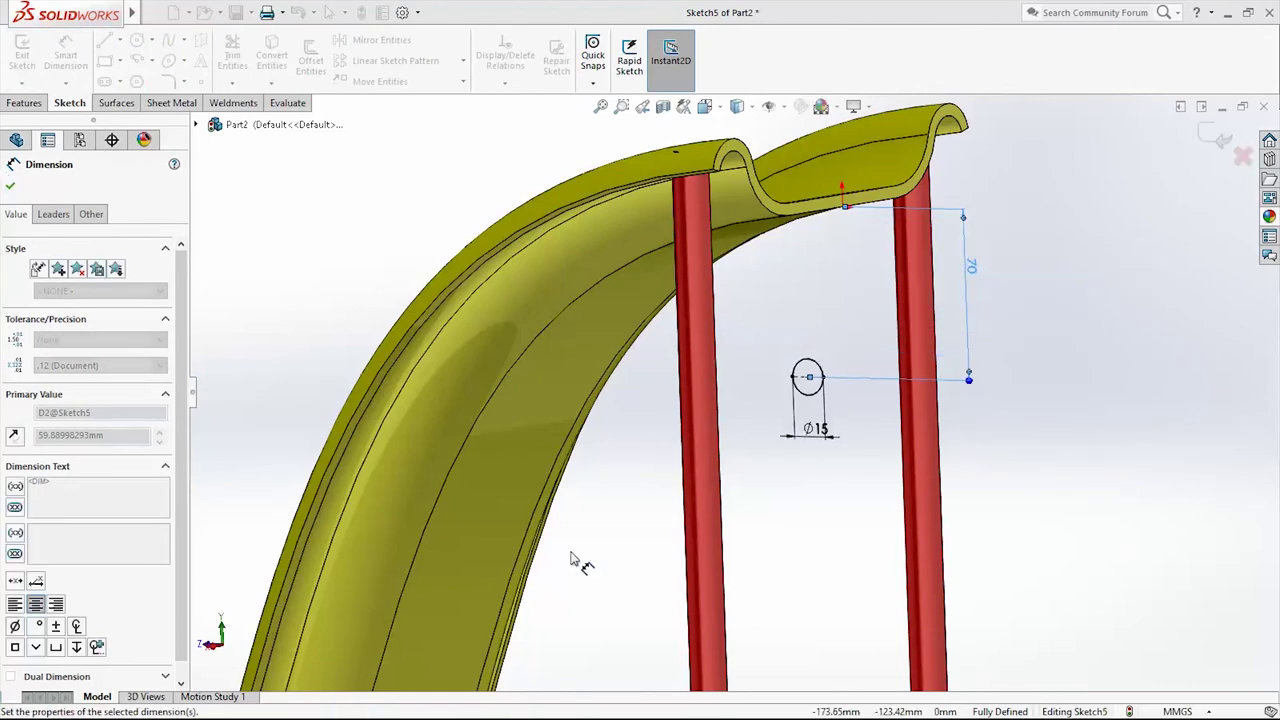
pyautogui.scroll(3, 851, 409)
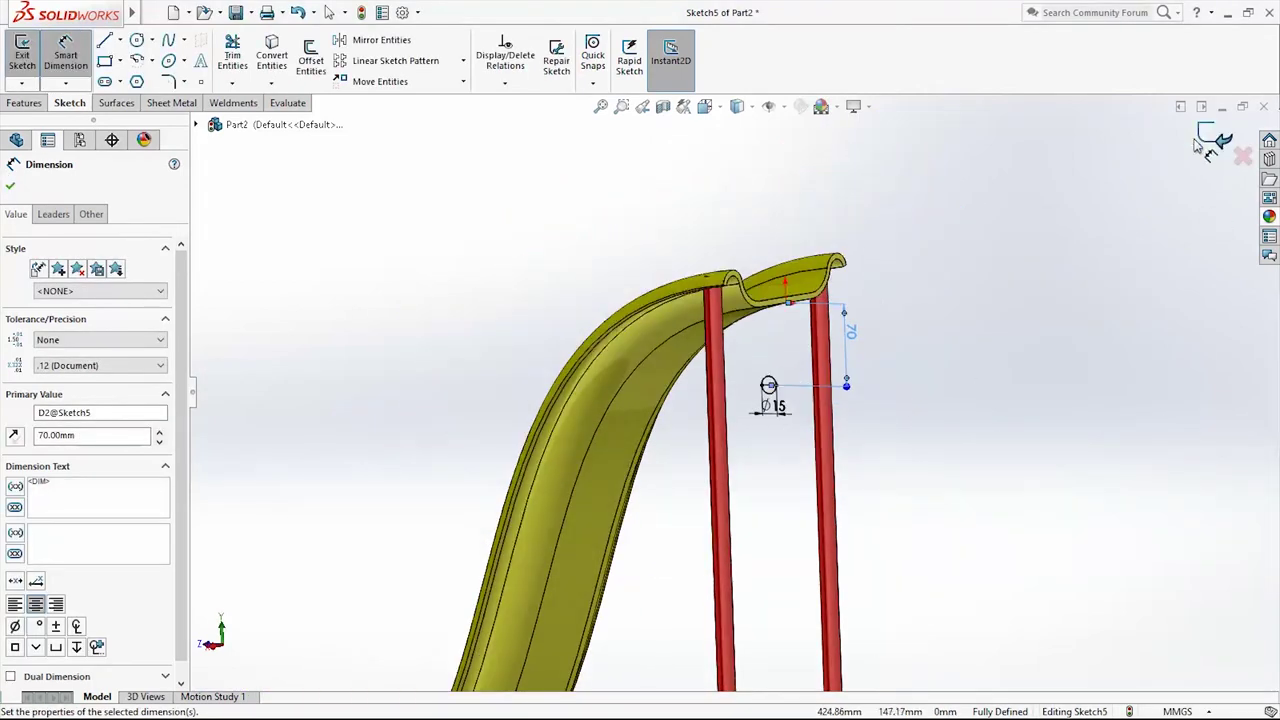
pyautogui.press('Escape')
# Extrude the circle as a merged boss, blind 81 mm in both directions, to form a rung joining the two legs
pyautogui.click(22, 52)
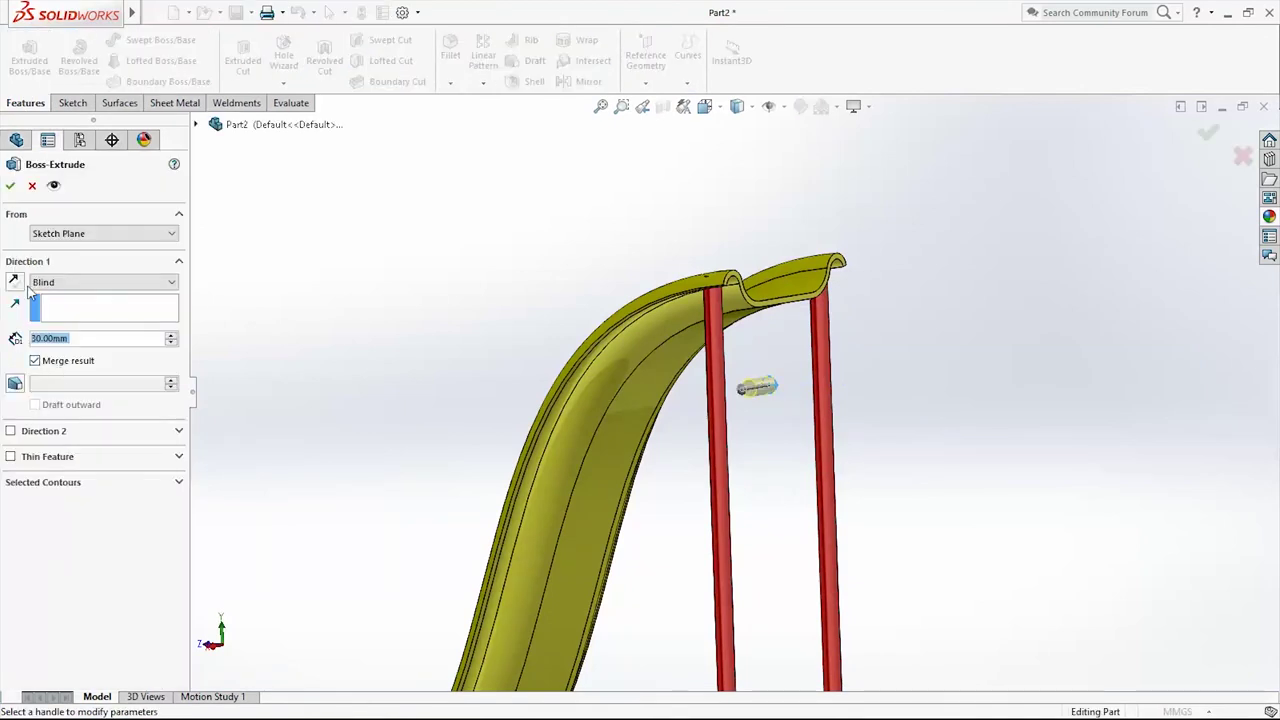
pyautogui.click(10, 431)
pyautogui.moveTo(863, 484); pyautogui.dragTo(757, 390, button='middle')
pyautogui.scroll(-5, 667, 341)
pyautogui.moveTo(487, 377); pyautogui.dragTo(256, 383)
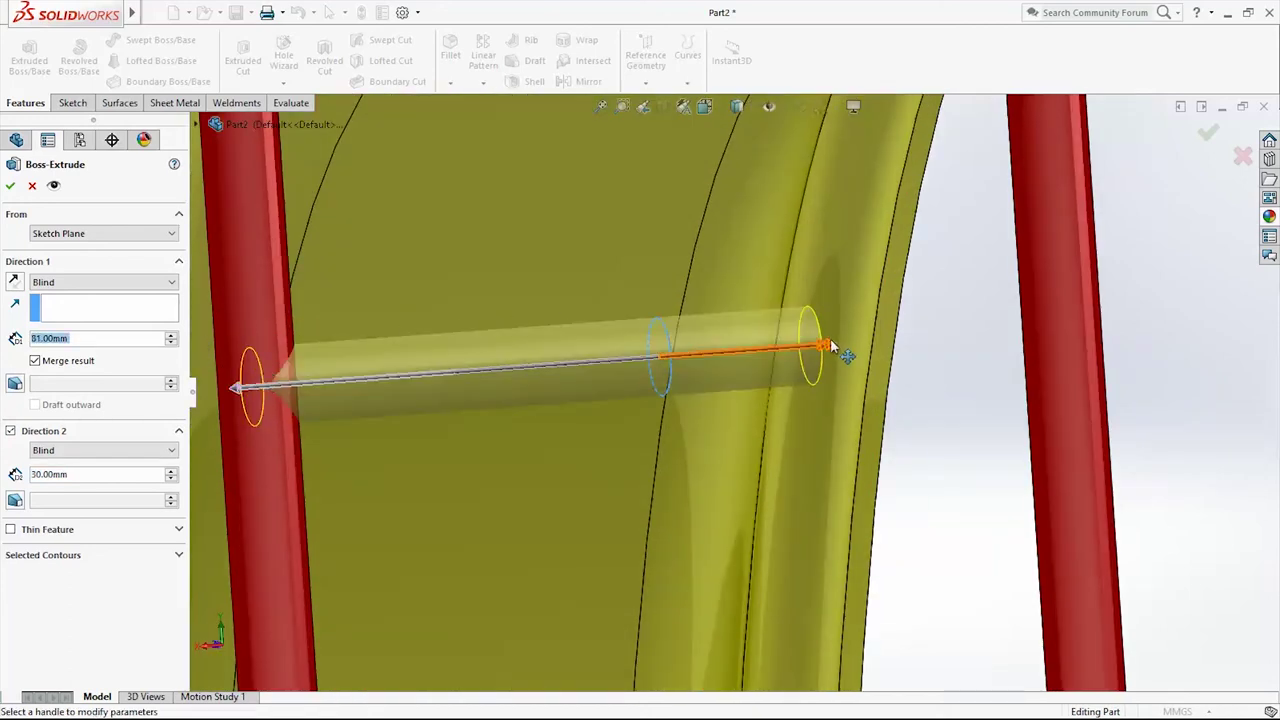
pyautogui.moveTo(830, 347); pyautogui.dragTo(1065, 326)
pyautogui.scroll(5, 1046, 437)
pyautogui.moveTo(1046, 437); pyautogui.dragTo(870, 540, button='middle')
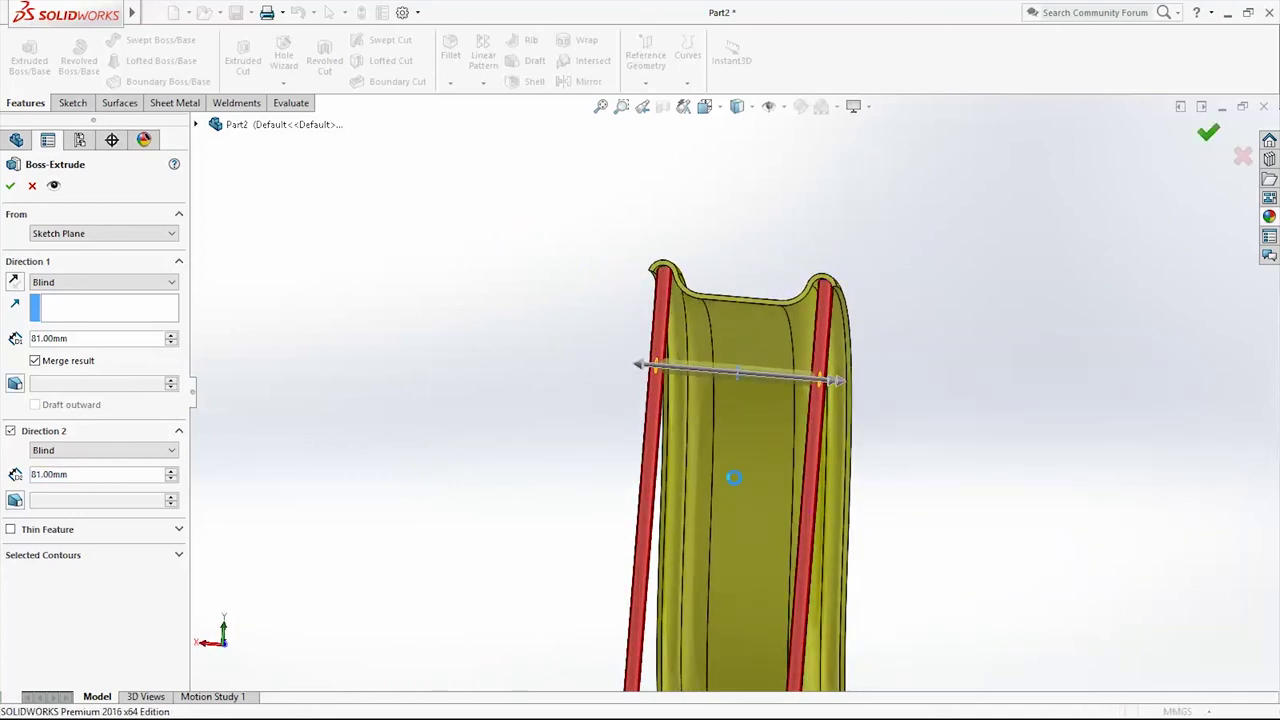
pyautogui.press('Return')
# Create a linear pattern of the rung down along the leg's face with 60 mm spacing and 8 instances
pyautogui.moveTo(717, 414); pyautogui.dragTo(732, 318, button='middle')
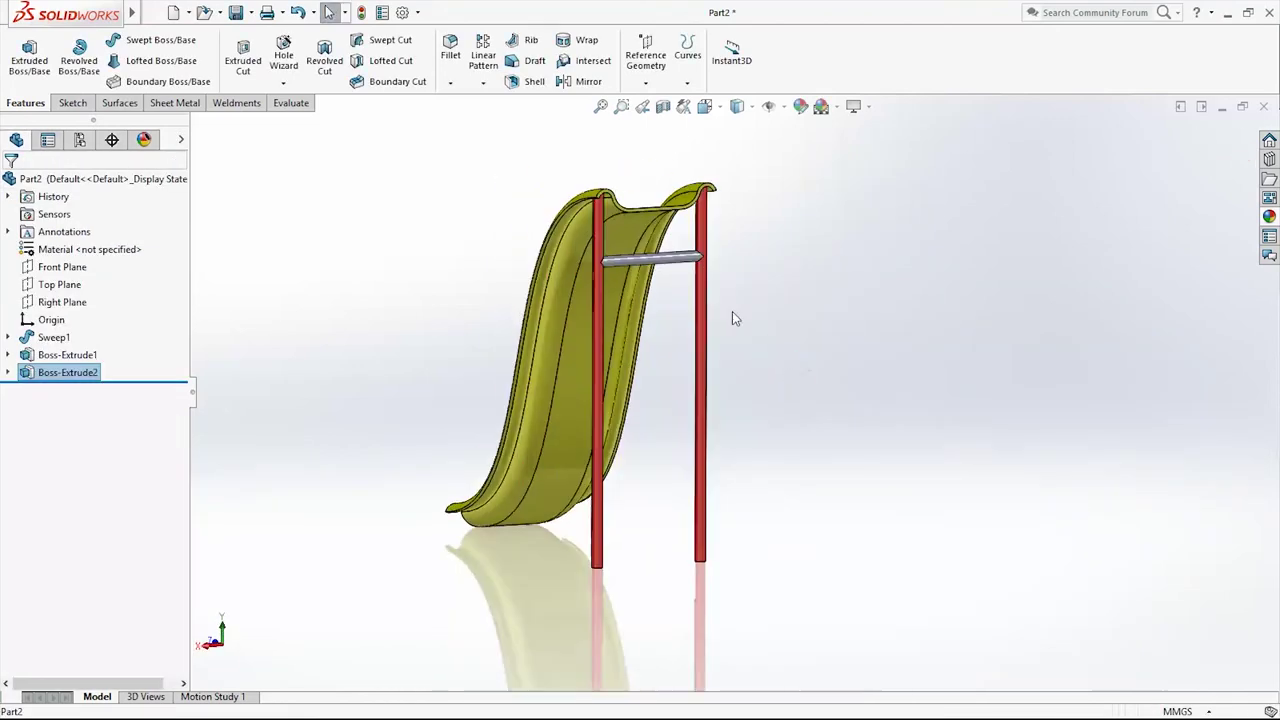
pyautogui.click(76, 376)
pyautogui.click(484, 85)
pyautogui.click(490, 48)
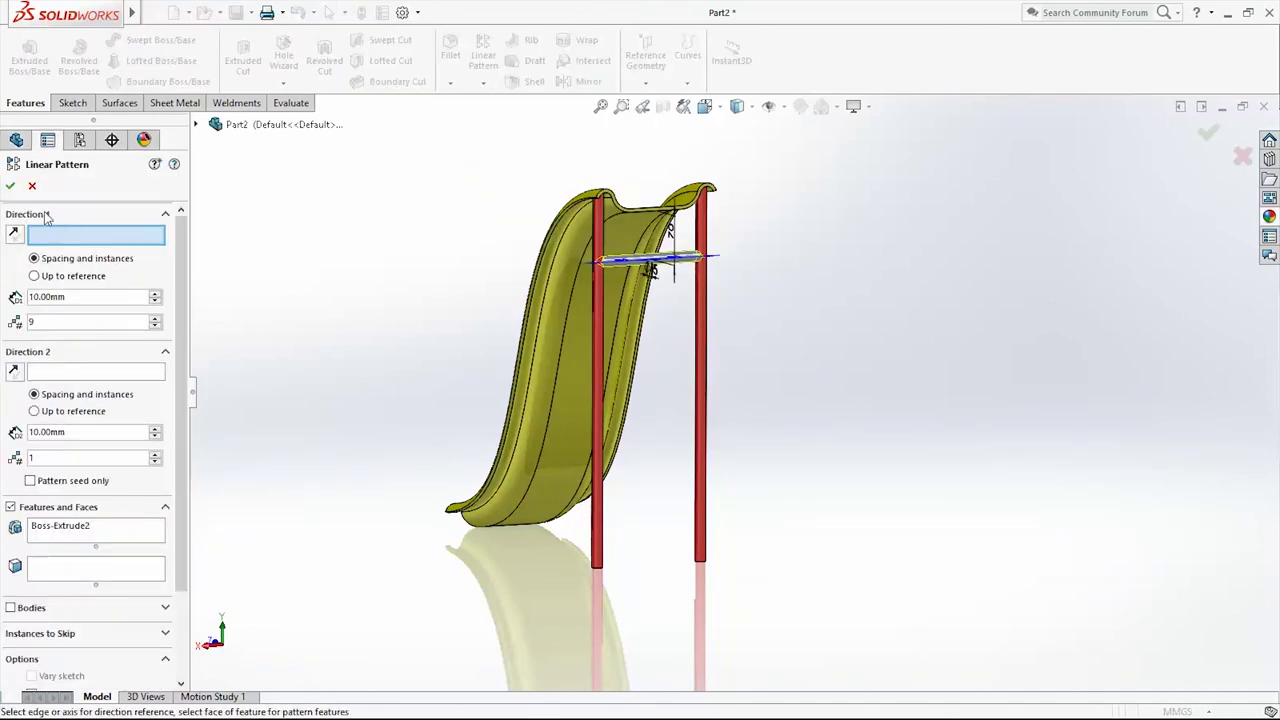
pyautogui.click(704, 322)
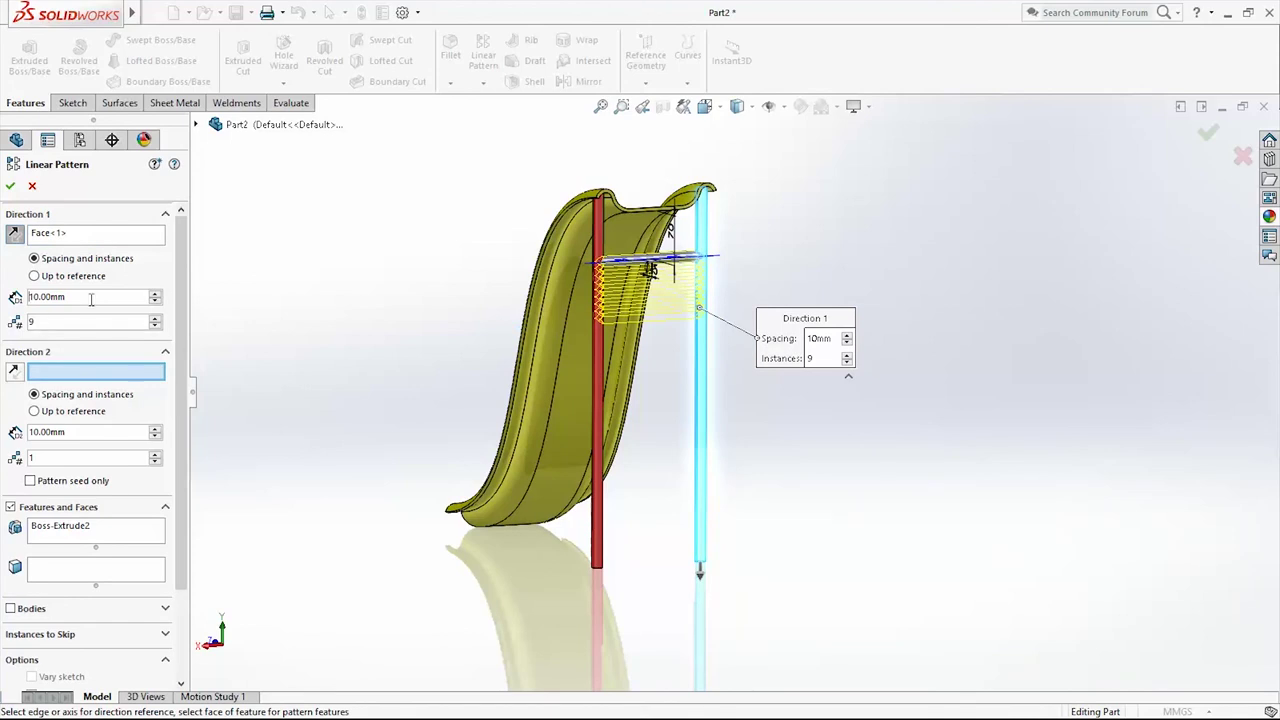
pyautogui.click(155, 294)
pyautogui.click(155, 294)
pyautogui.click(155, 294)
pyautogui.click(155, 294)
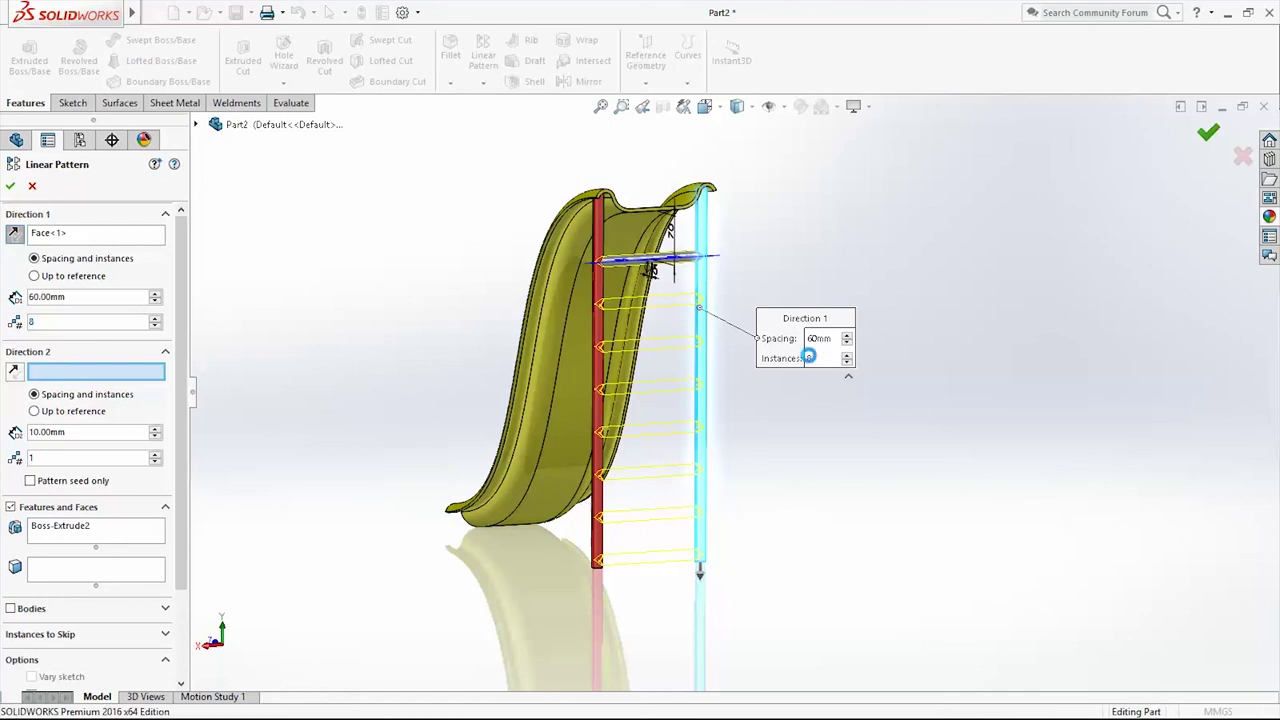
pyautogui.click(1208, 131)
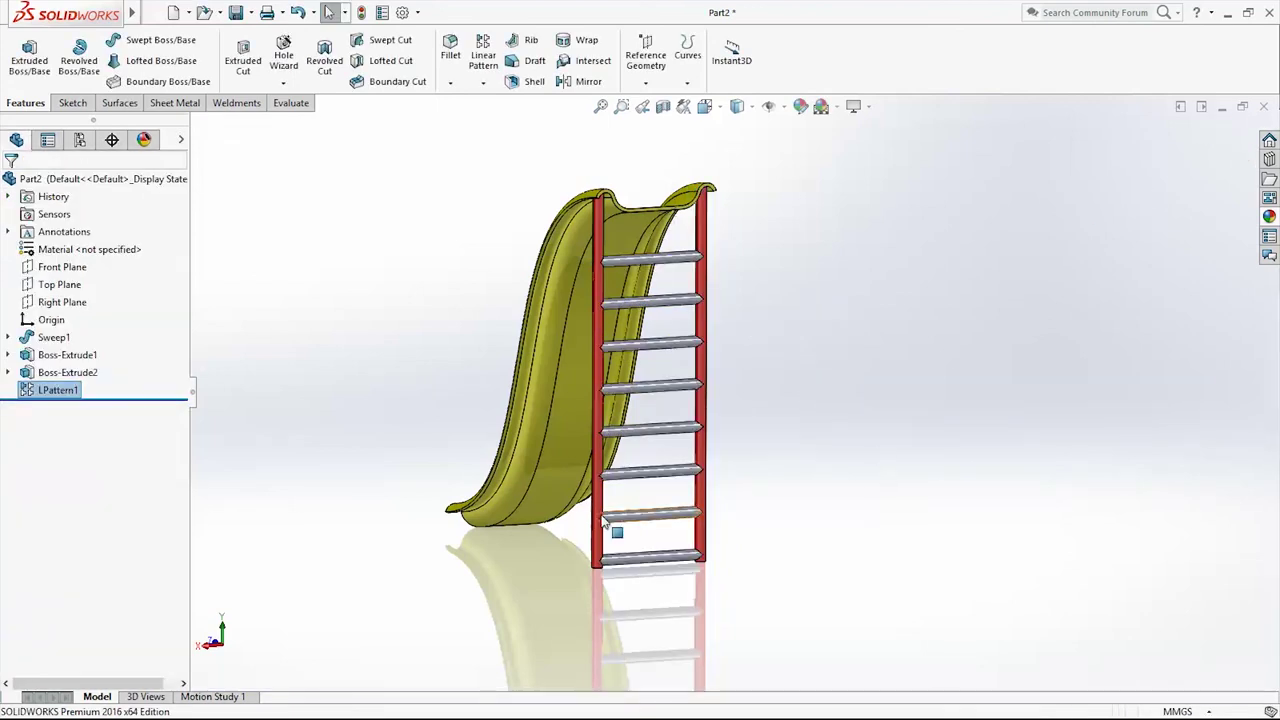
# Apply the standard yellow color to the rung extrusion and its linear pattern as a feature appearance
pyautogui.click(74, 388)
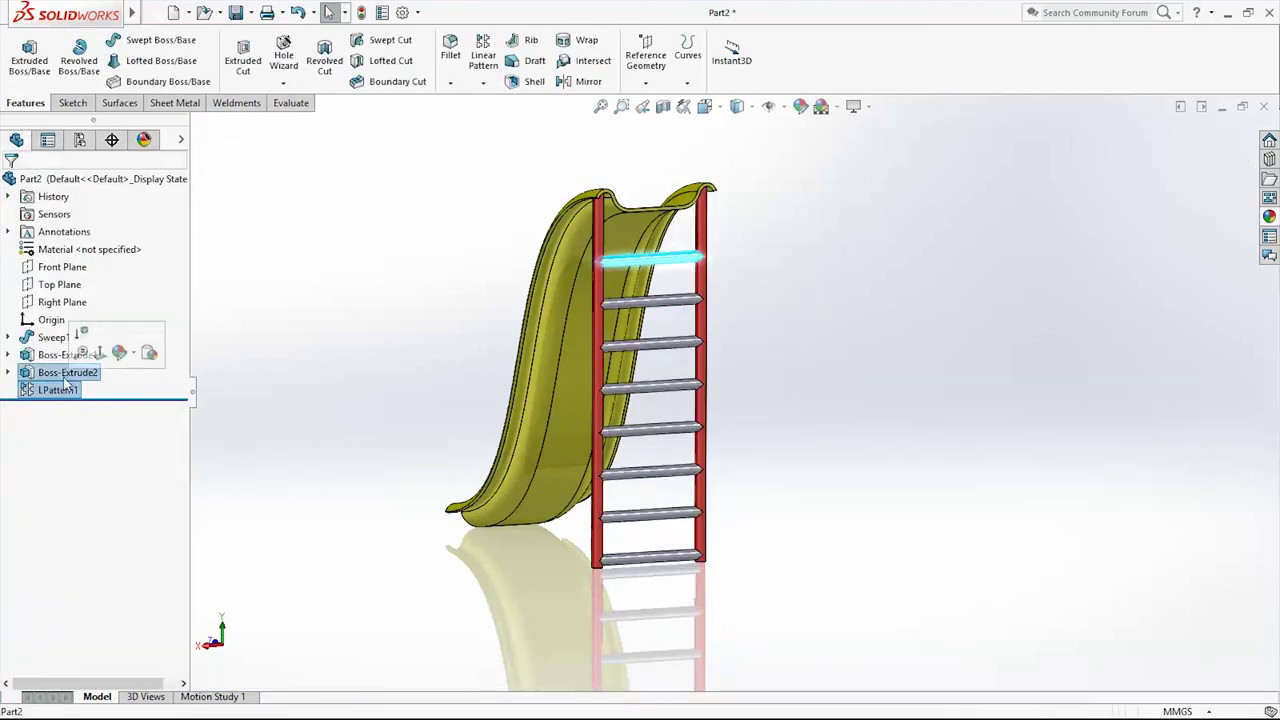
pyautogui.rightClick(66, 386)
pyautogui.click(129, 355)
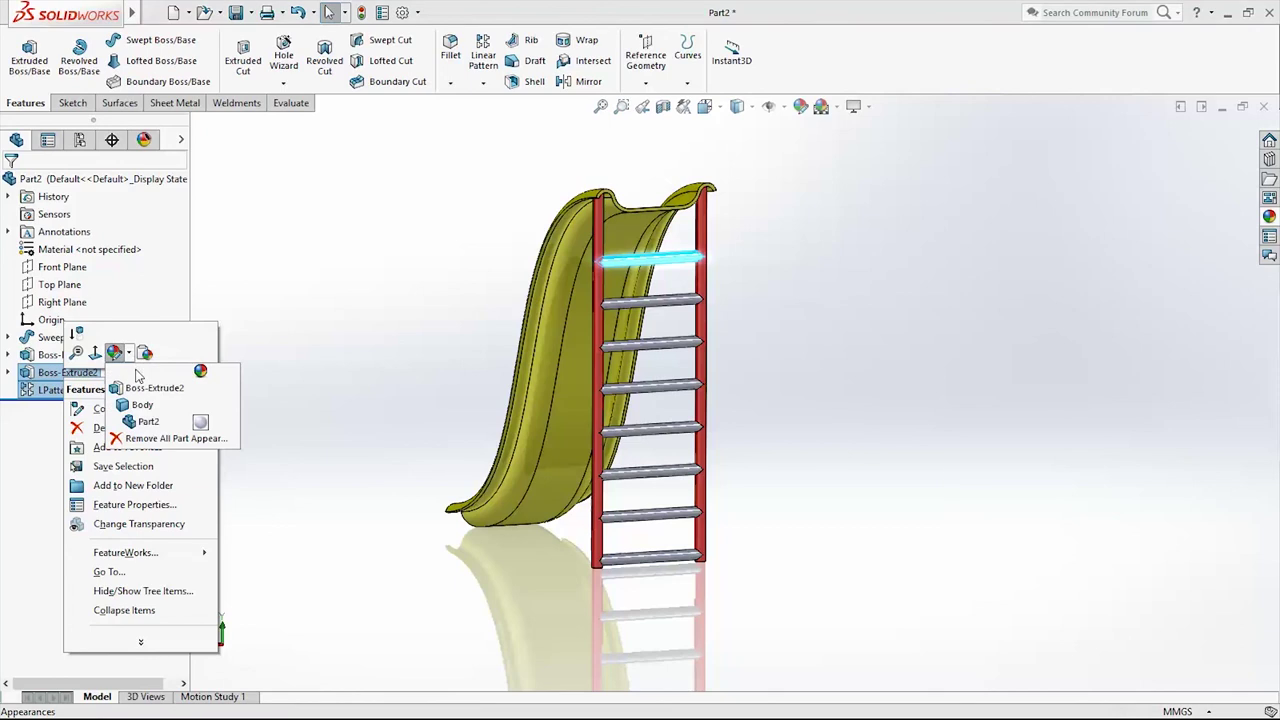
pyautogui.click(145, 388)
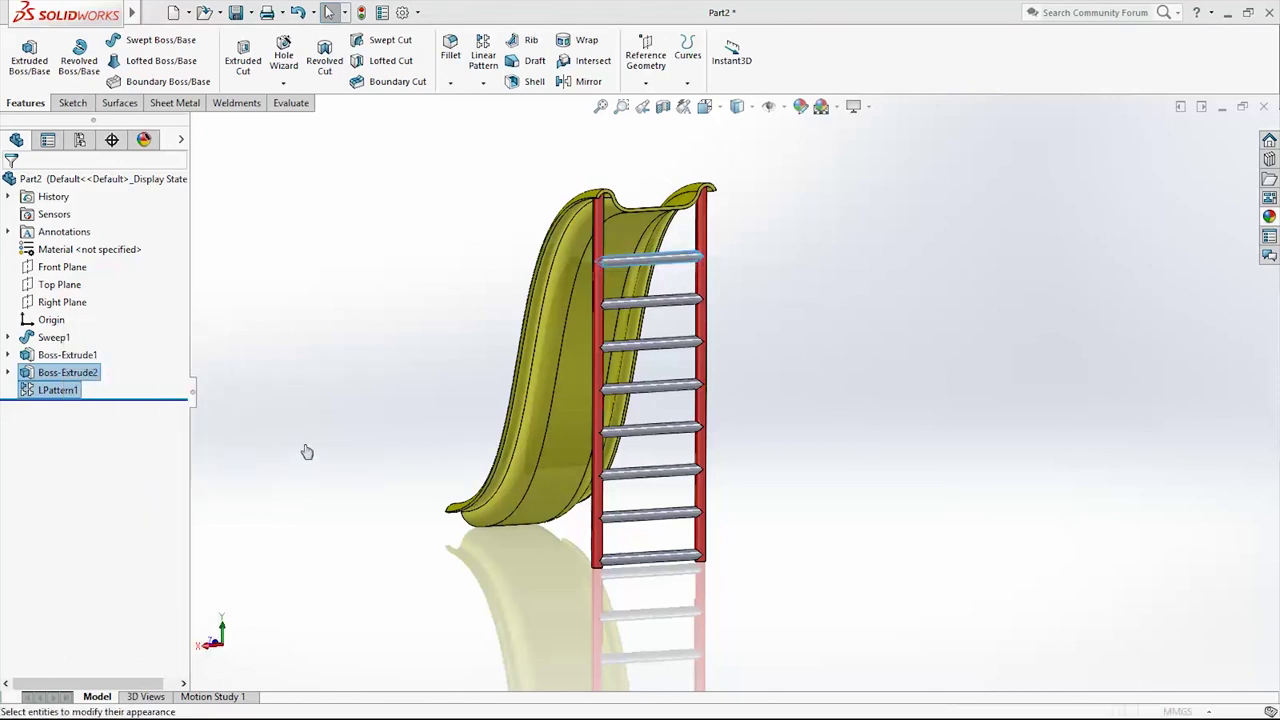
pyautogui.click(56, 519)
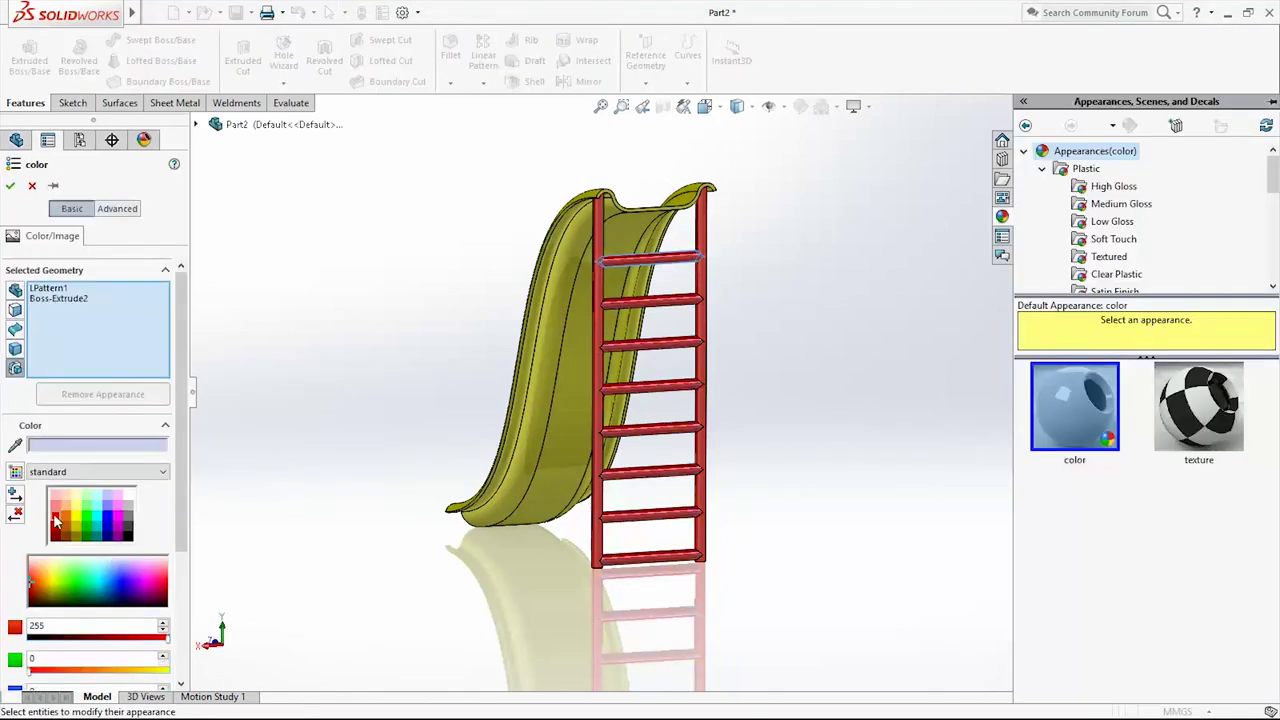
pyautogui.click(78, 519)
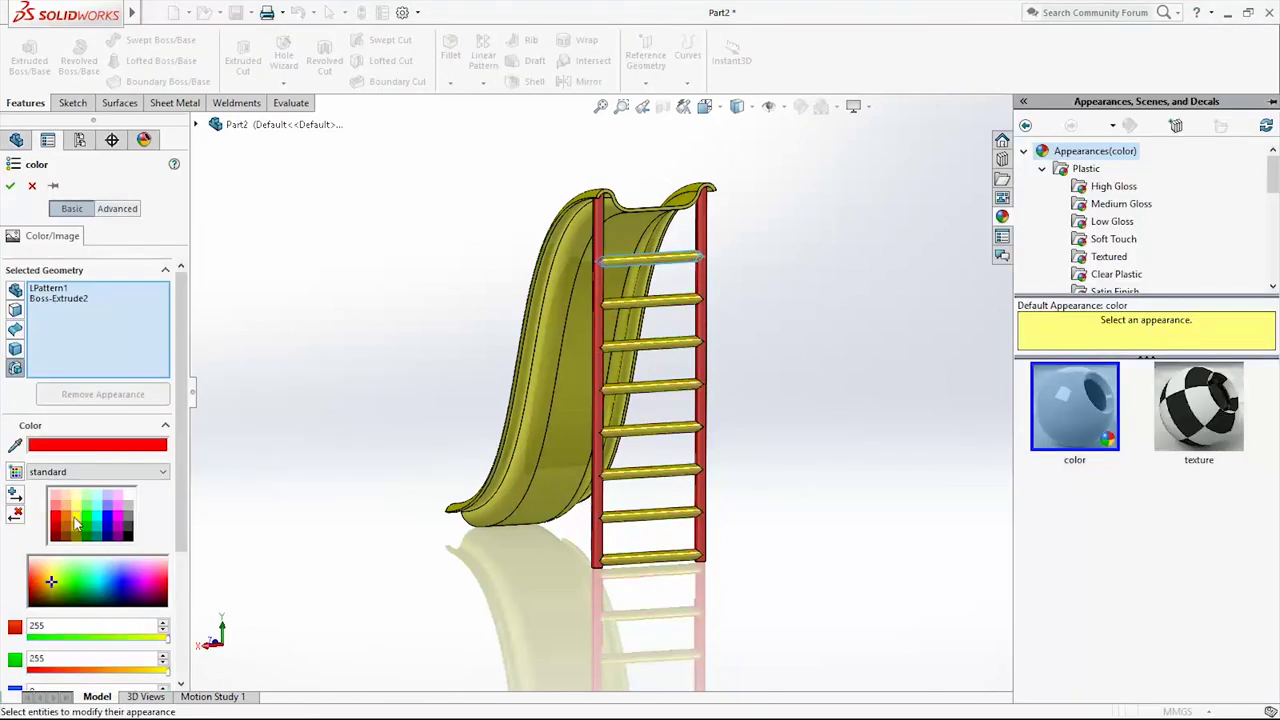
pyautogui.click(10, 186)
pyautogui.moveTo(868, 506); pyautogui.dragTo(687, 491, button='middle')
pyautogui.moveTo(760, 513); pyautogui.dragTo(726, 518, button='middle')
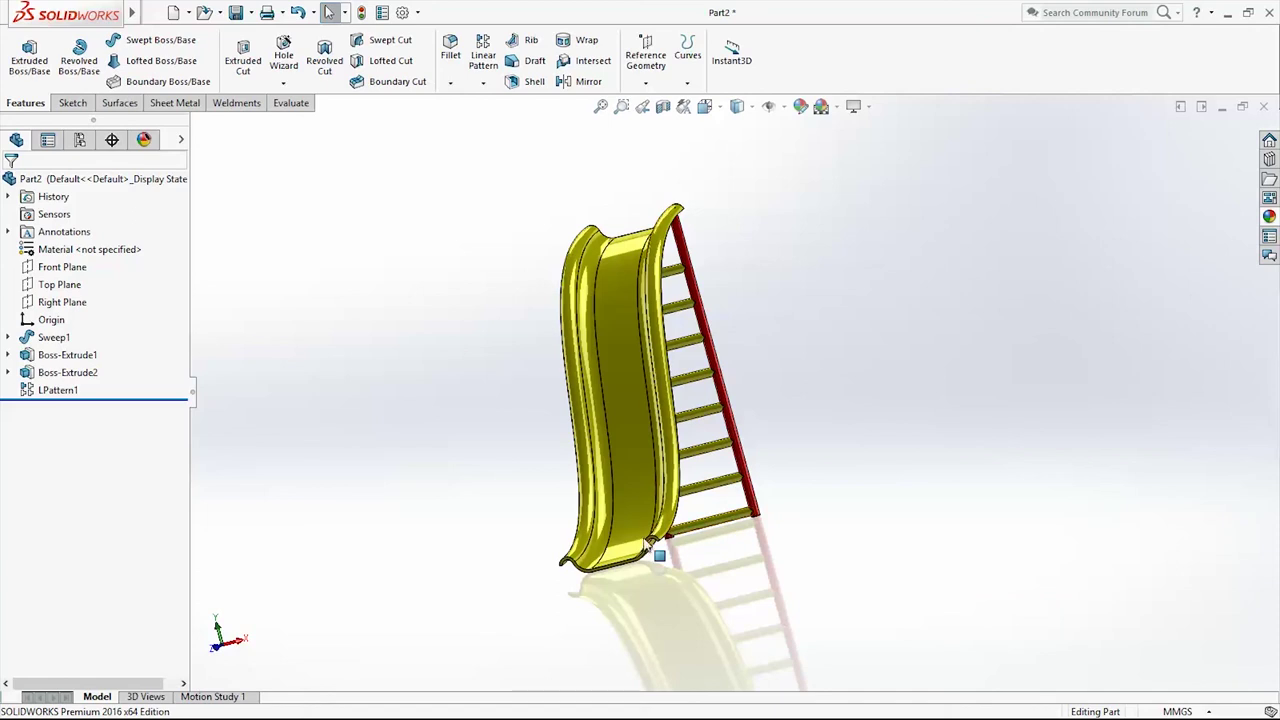